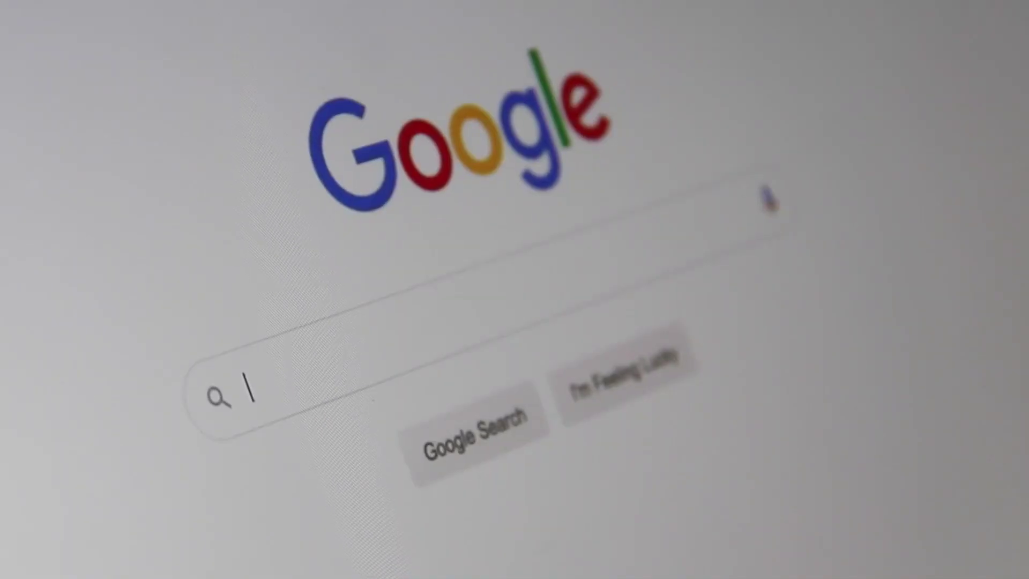
left_click(250, 395)
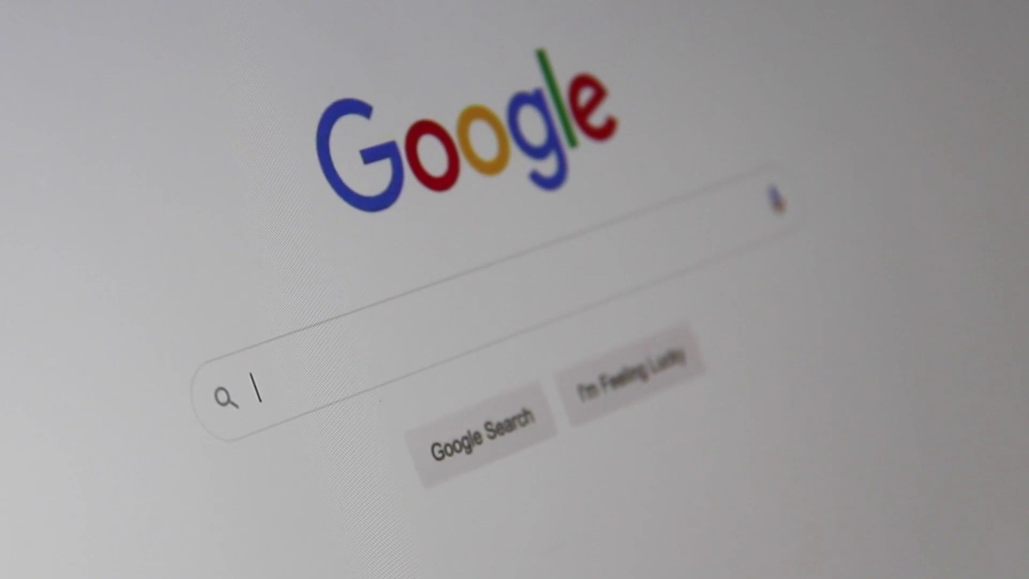
type("Searc")
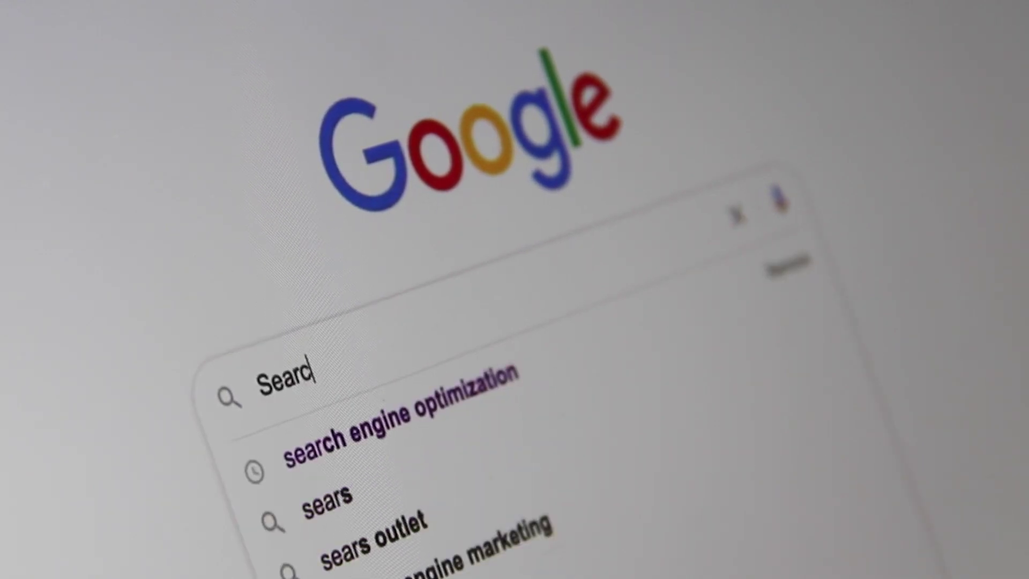
type("h Engine Op")
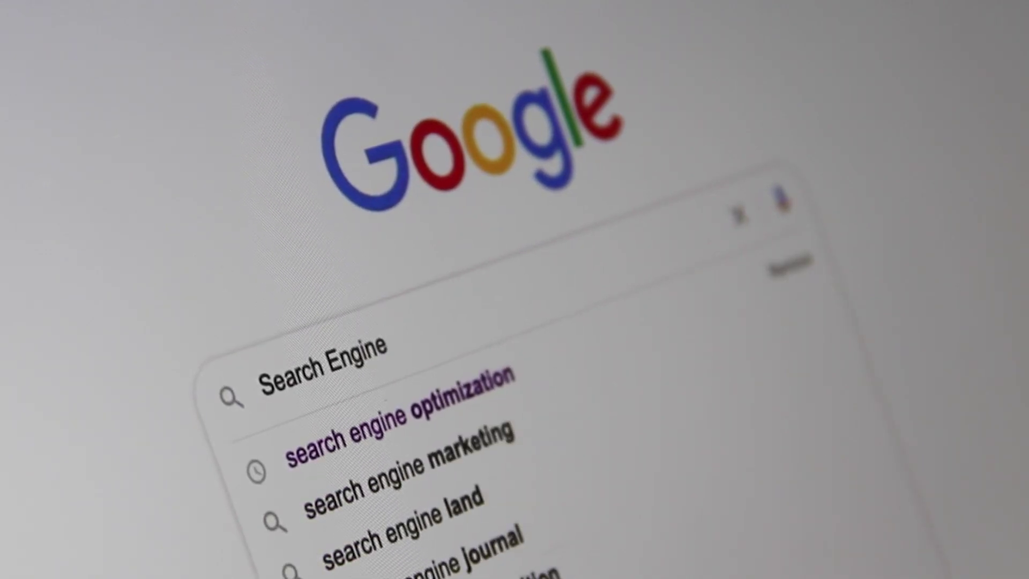
type("tim")
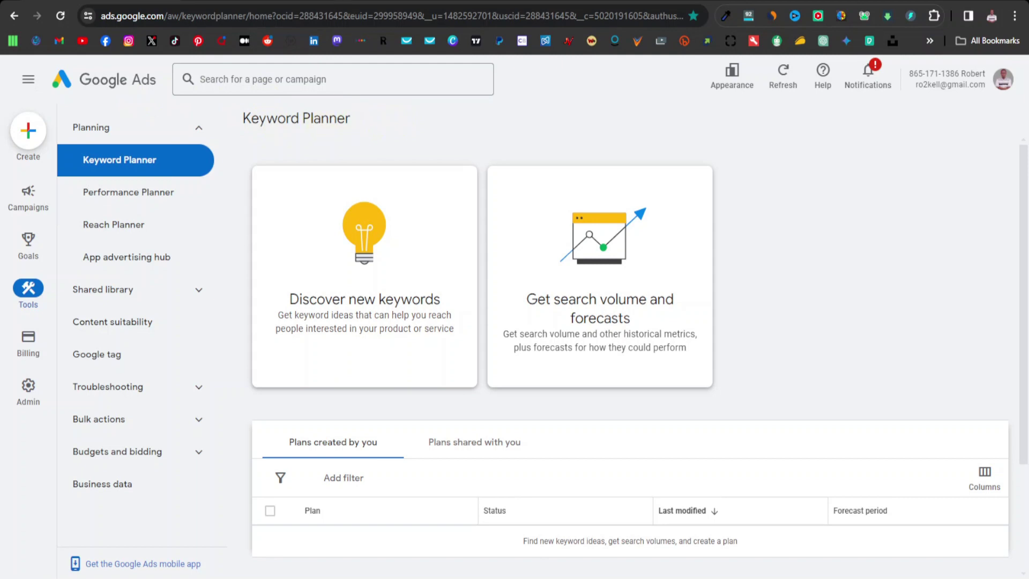
- Search Google for "keyword planner" in a new tab and open the Google Ads Keyword Planner result
key("ctrl+t")
type("keyword pl")
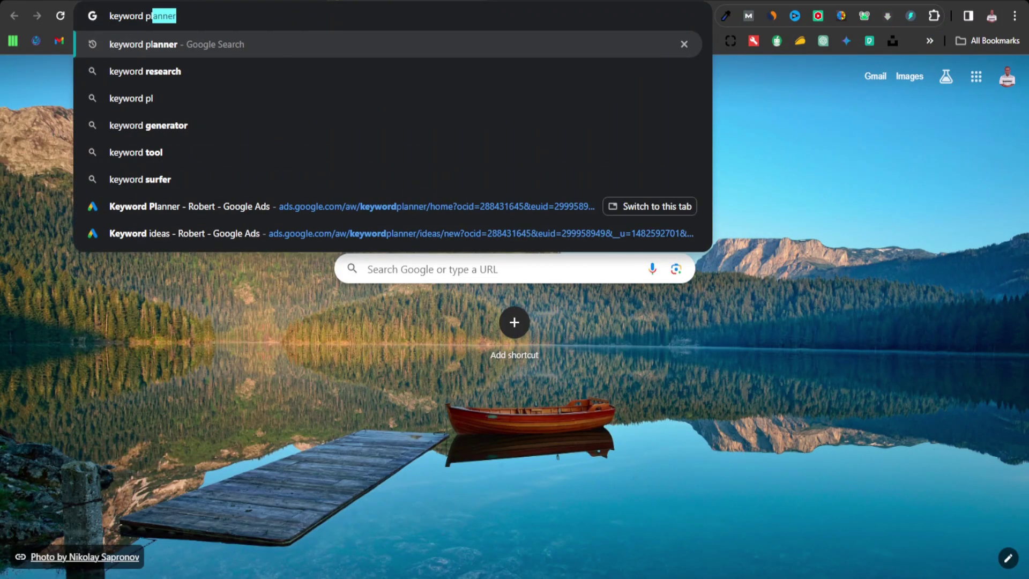
type("a")
key("Return")
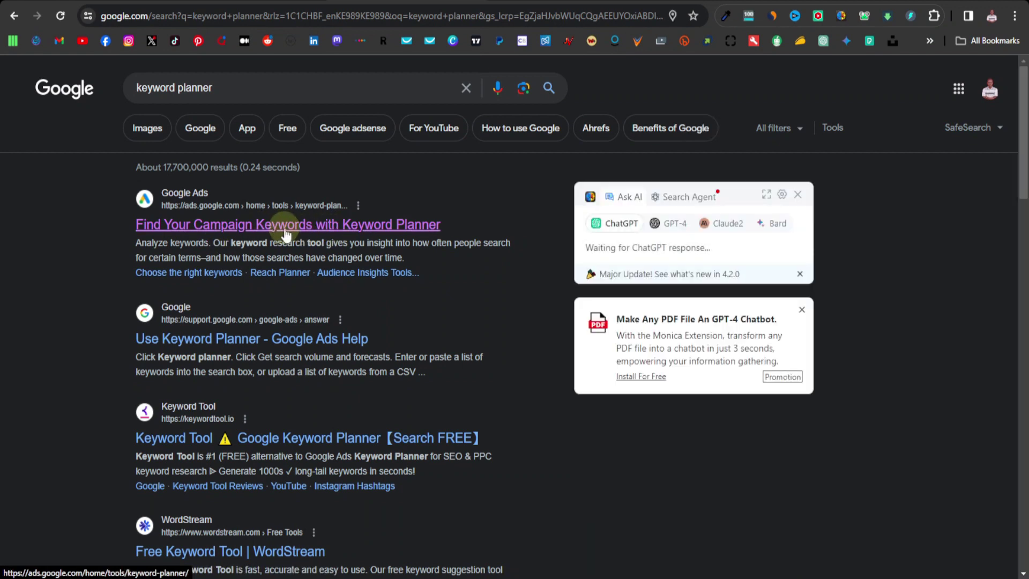
left_click(285, 227)
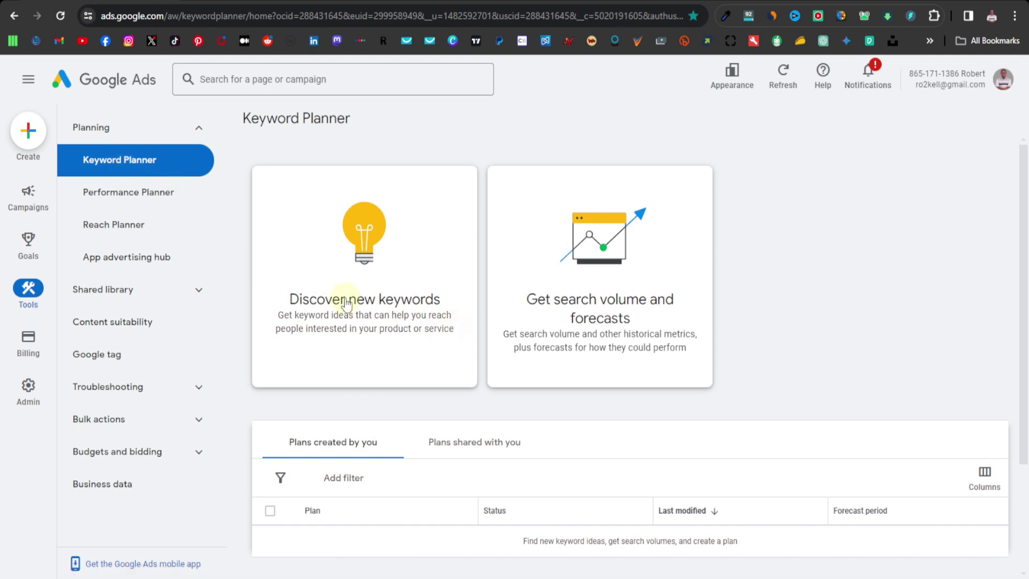
- Start discovering new keywords and add "headphones" as the product keyword
left_click(371, 266)
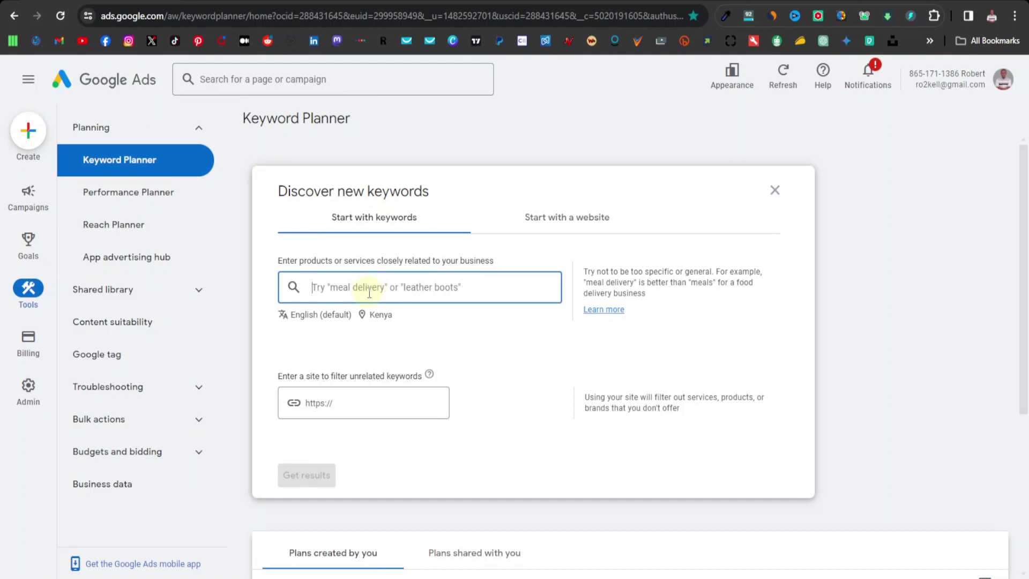
type("headphones")
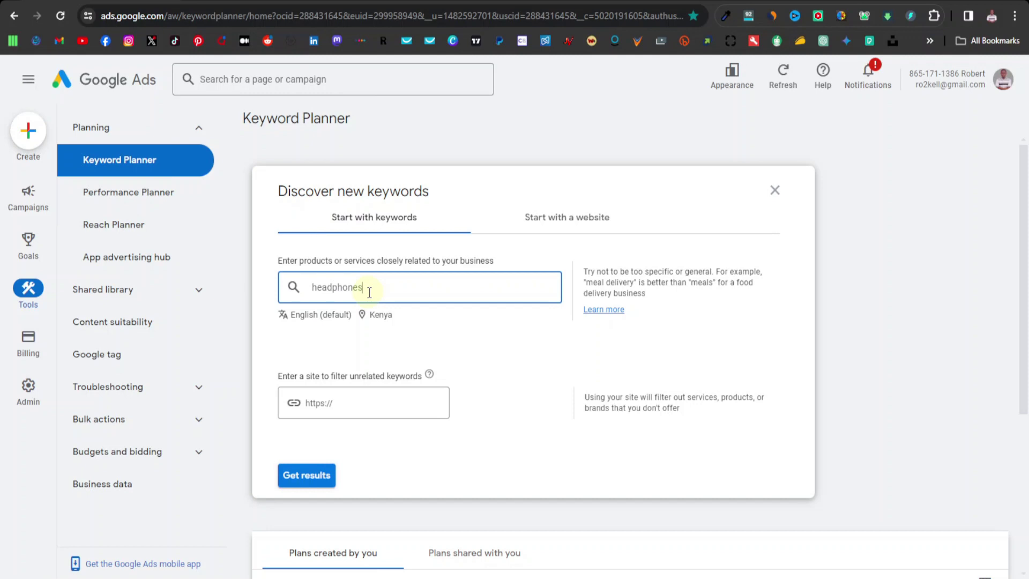
key("Return")
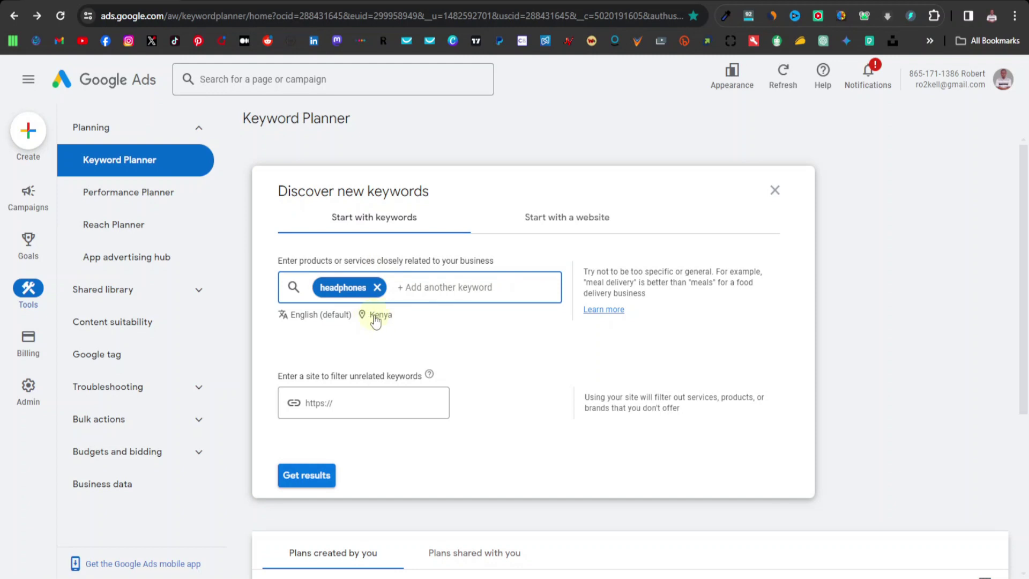
- Replace Kenya with the United States as the targeted location for the keyword search
left_click(375, 317)
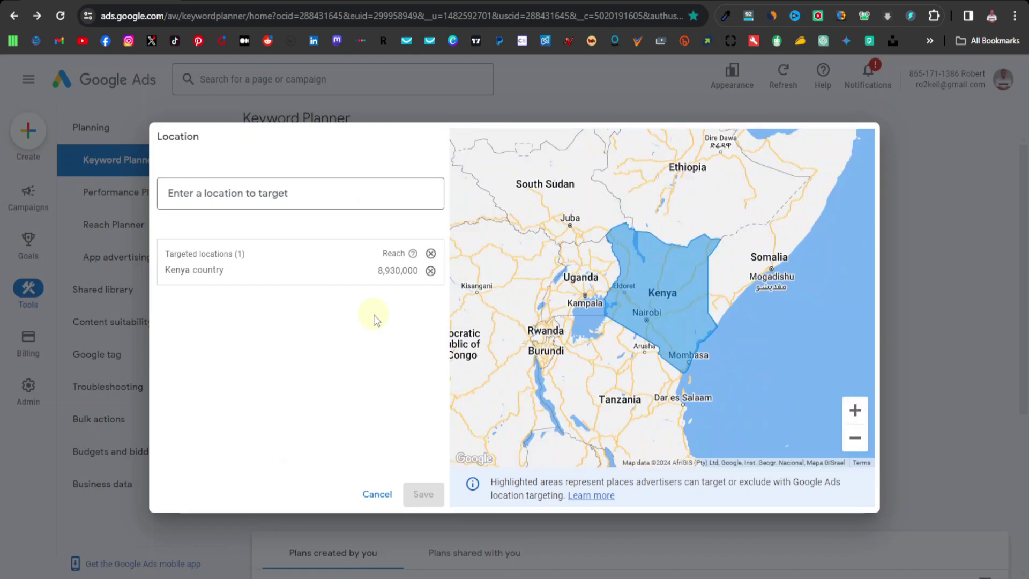
left_click(431, 270)
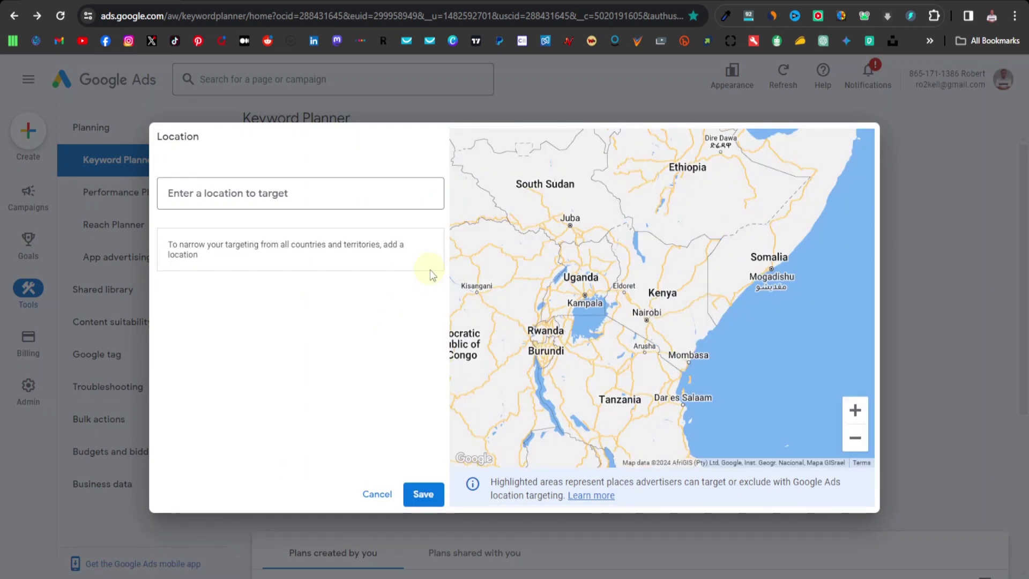
left_click(226, 197)
type("us")
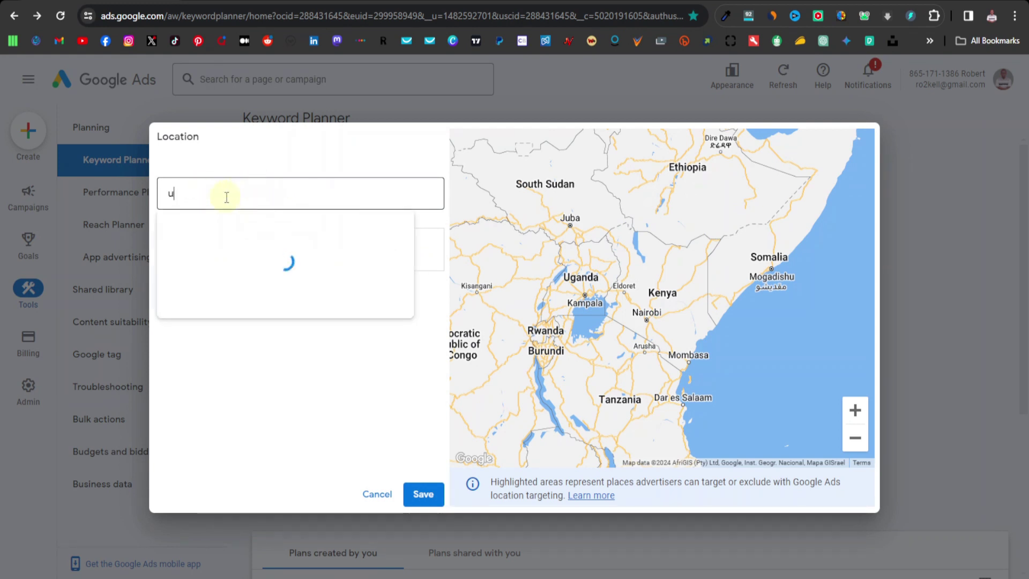
left_click(512, 242)
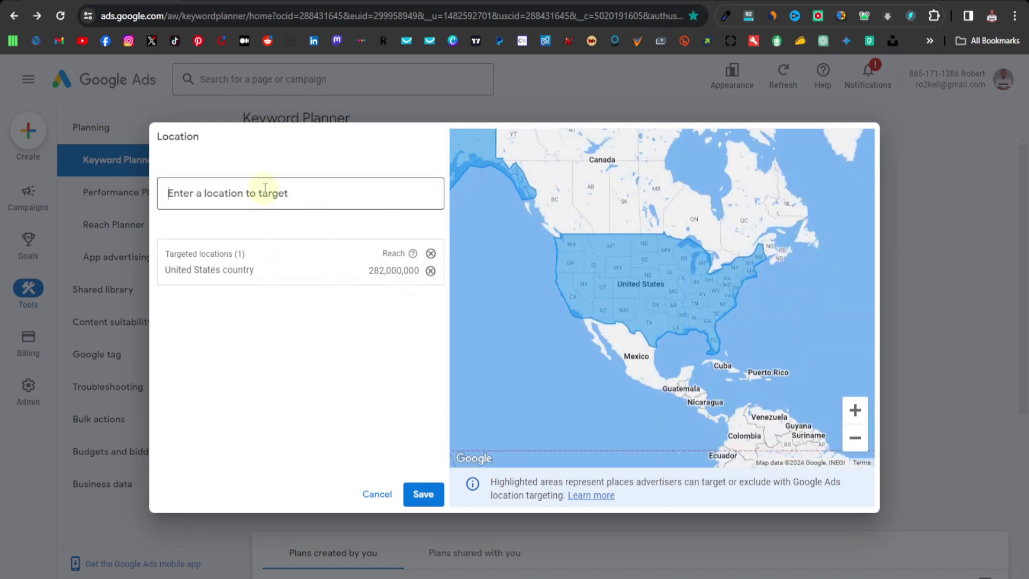
- Add the United Kingdom and Austria as further targeted locations, and remove both from the list
type("uk")
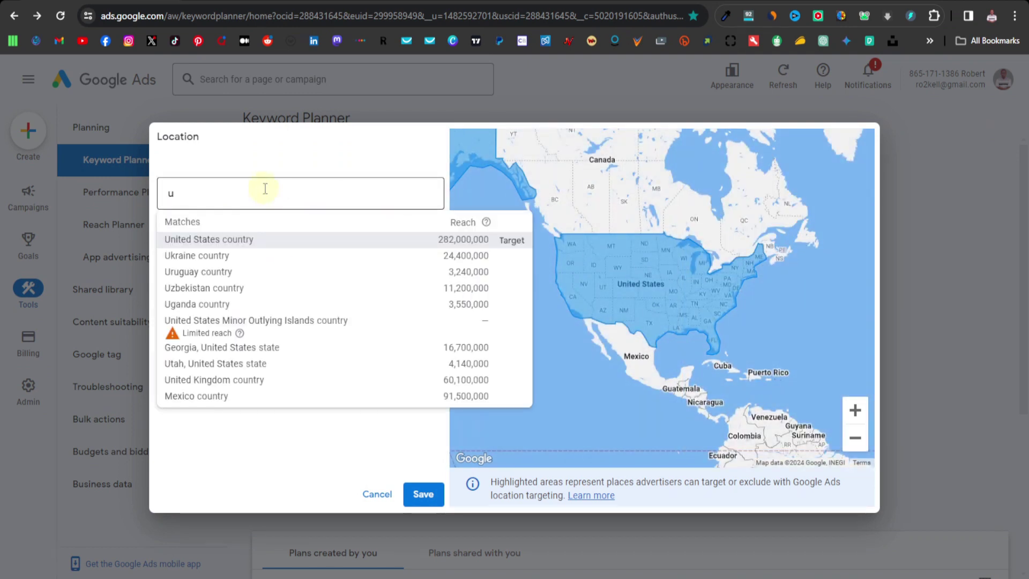
left_click(512, 241)
type("aus")
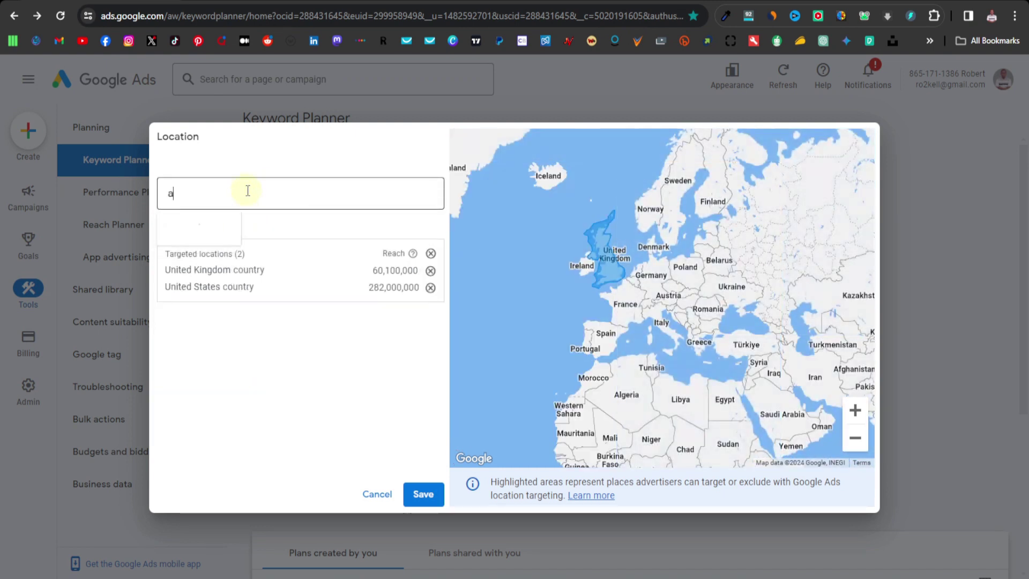
left_click(517, 241)
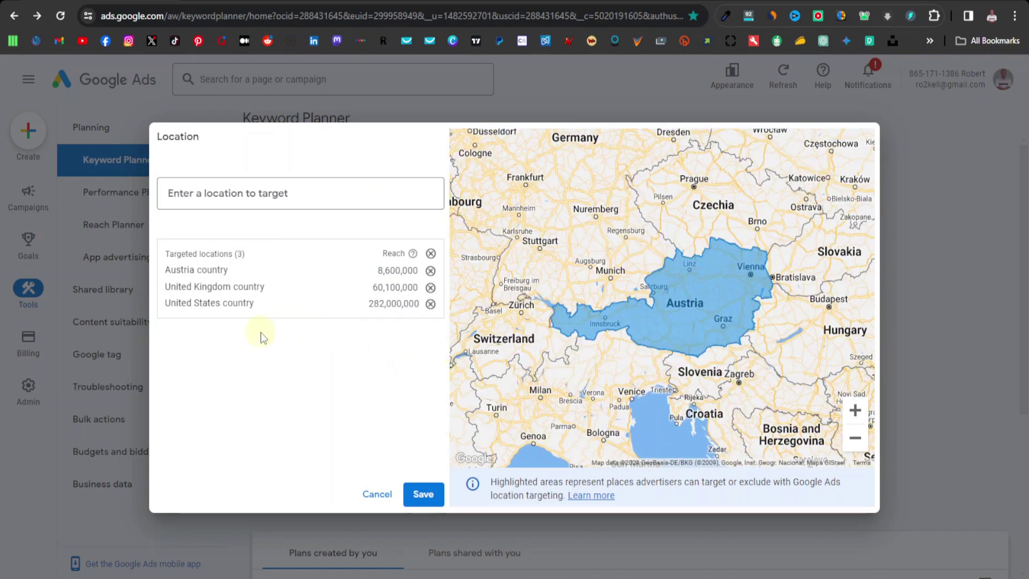
left_click(430, 288)
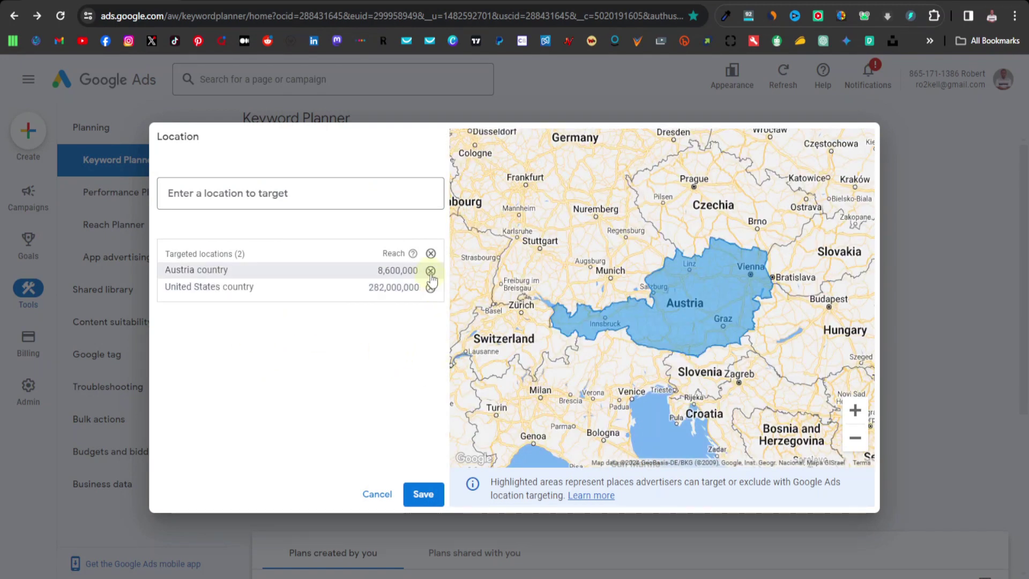
left_click(431, 271)
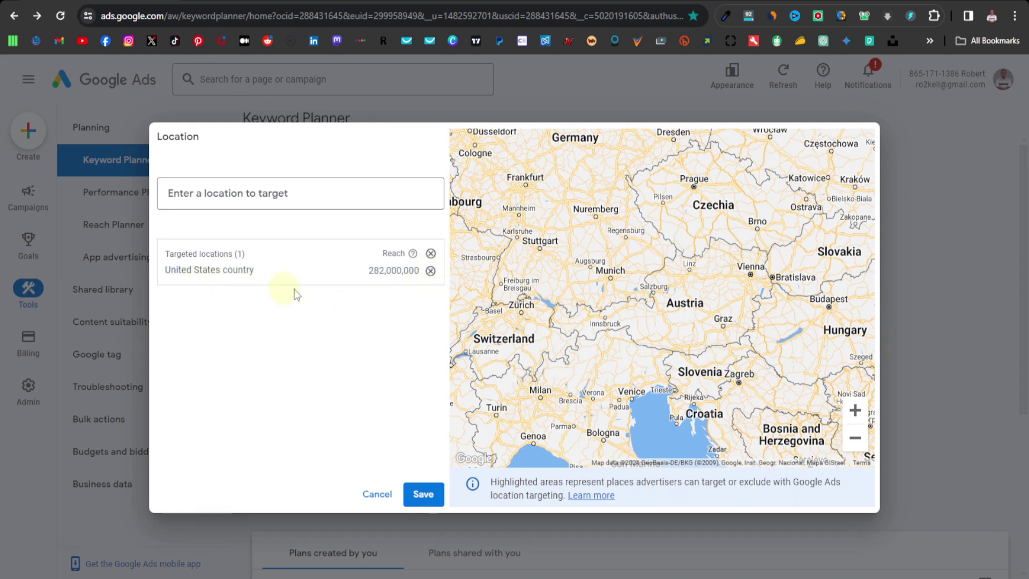
- Save the location targeting and get the keyword results for "headphones"
left_click(429, 494)
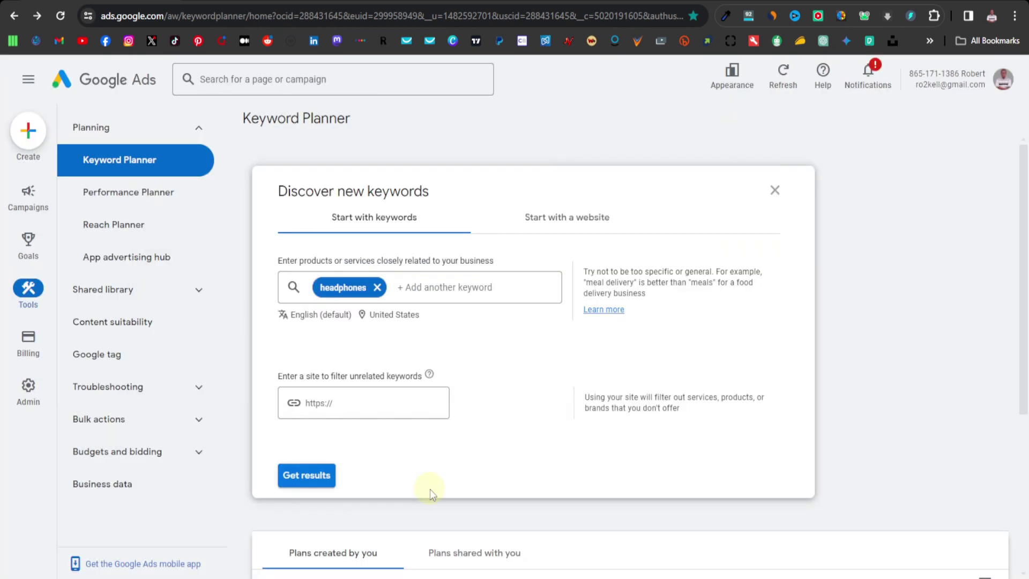
left_click(310, 476)
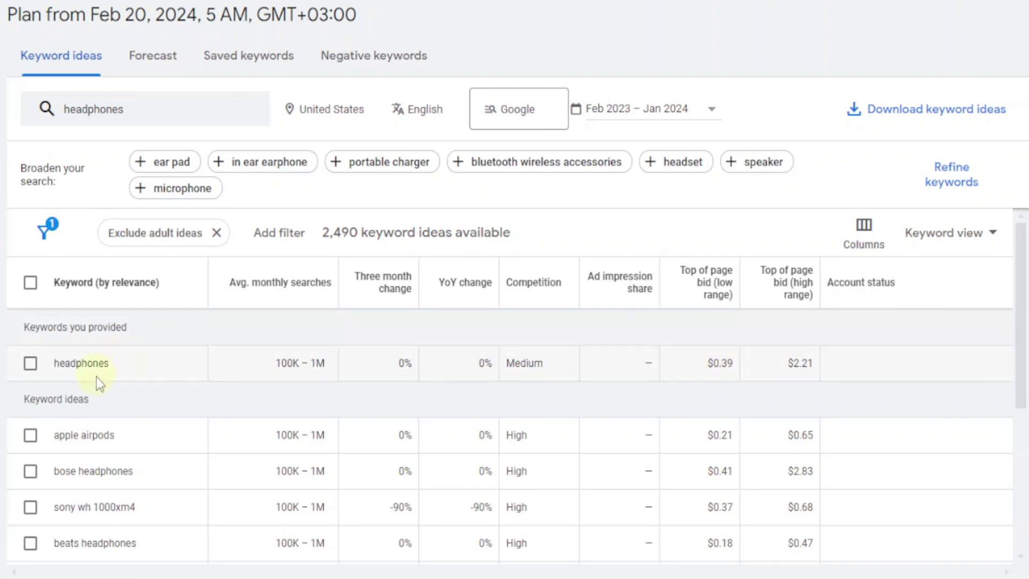
- Examine the keyword ideas for "headphones", comparing their average monthly searches and competition levels
scroll(94, 410, "down", 2)
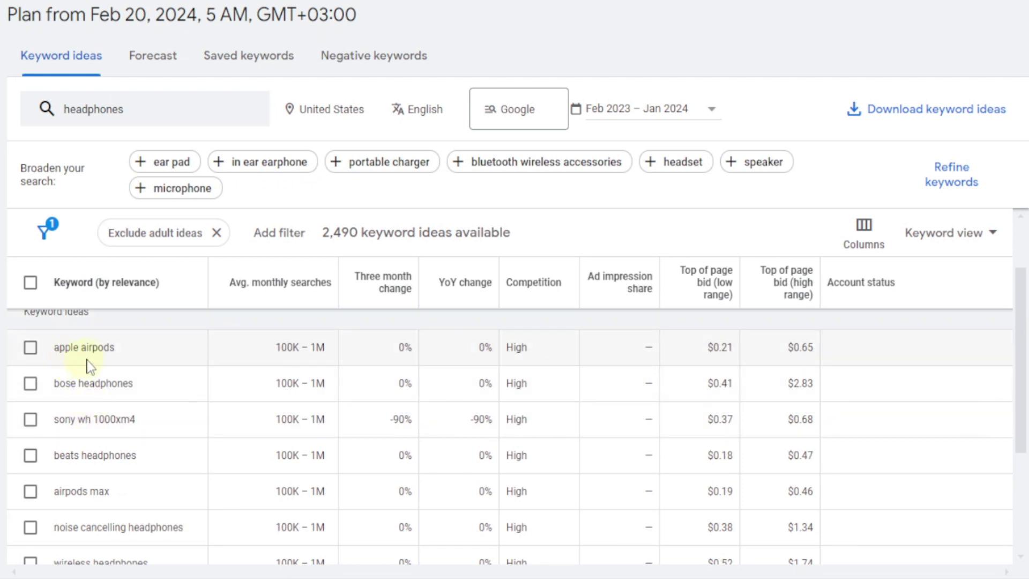
scroll(161, 386, "up", 2)
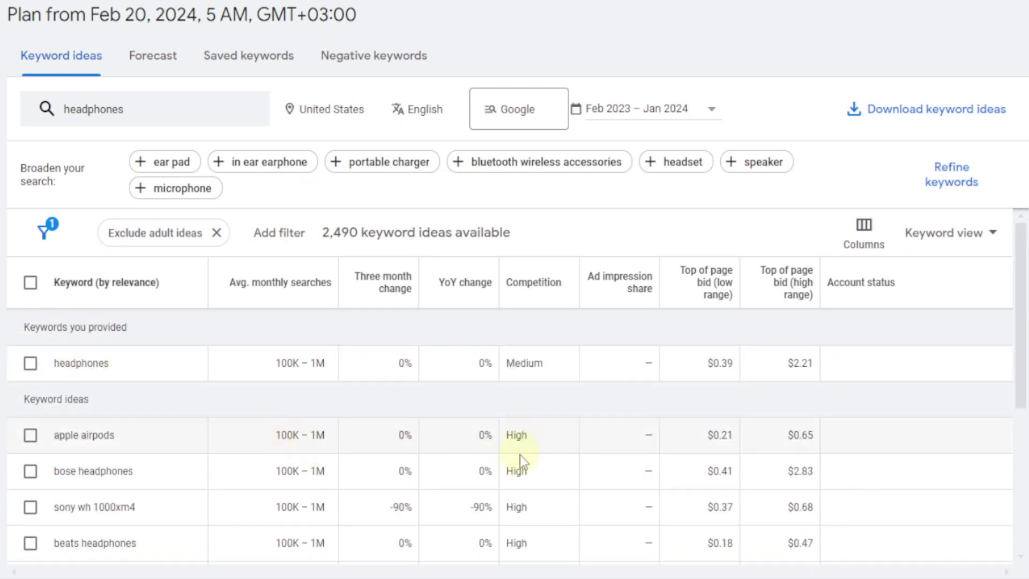
scroll(520, 476, "down", 2)
scroll(523, 483, "down", 2)
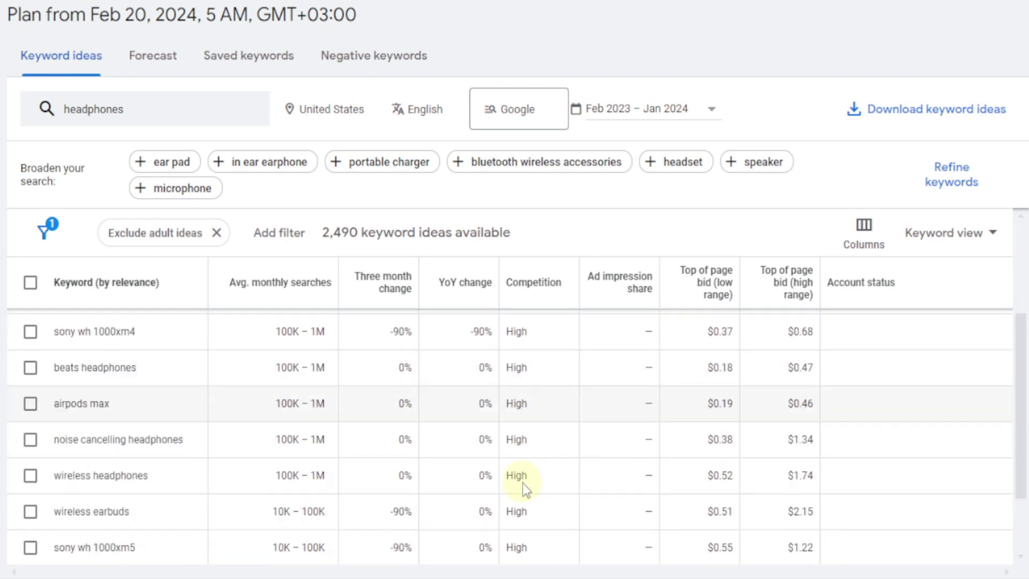
scroll(522, 483, "down", 2)
scroll(453, 480, "up", 5)
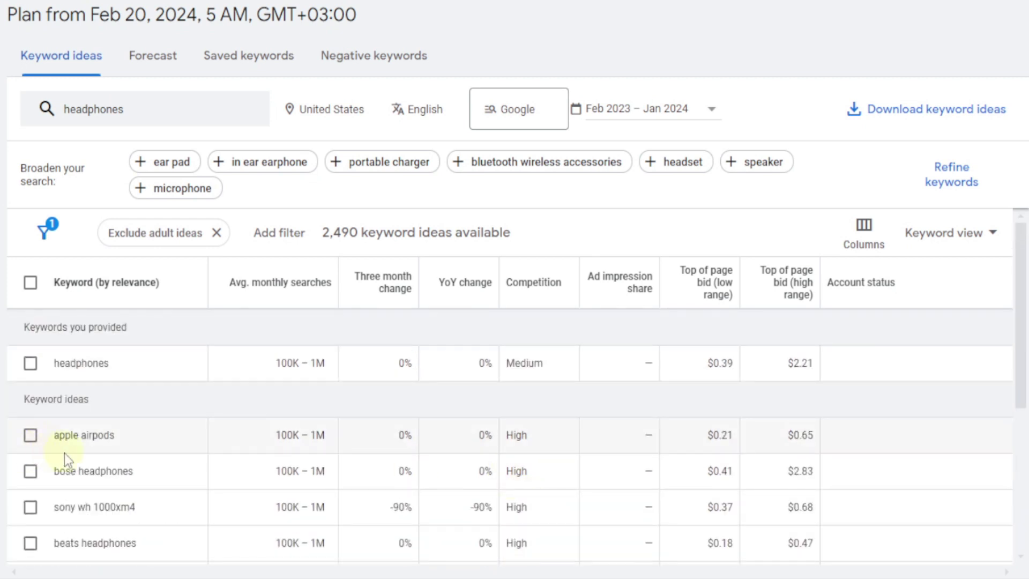
scroll(67, 456, "down", 2)
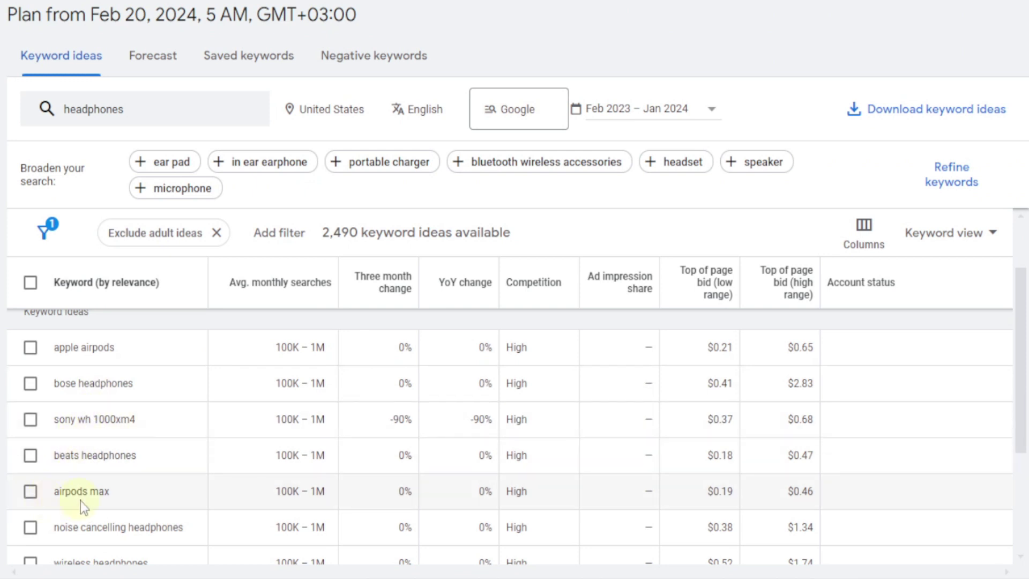
scroll(80, 491, "up", 2)
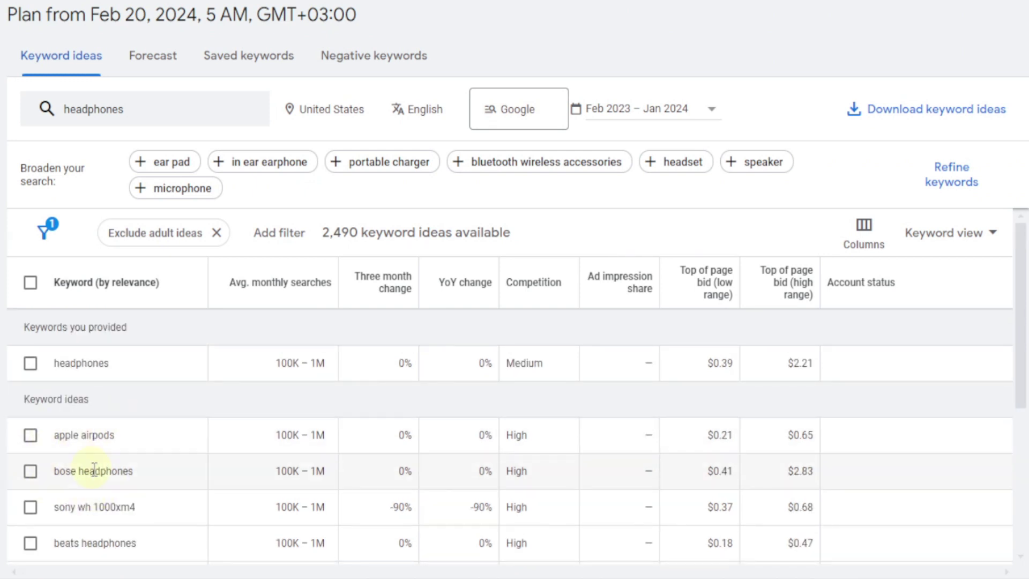
scroll(64, 485, "down", 2)
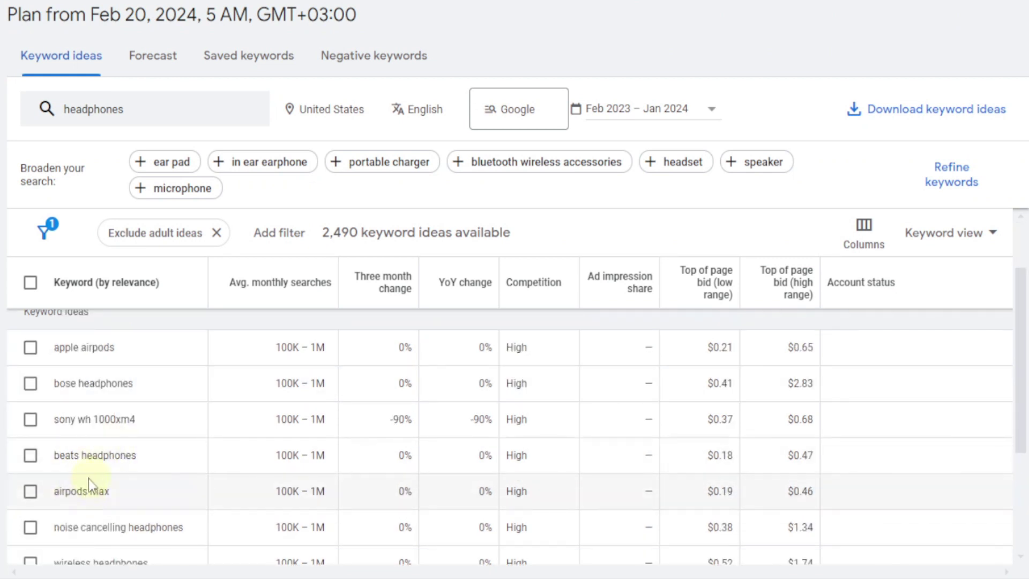
scroll(72, 482, "up", 2)
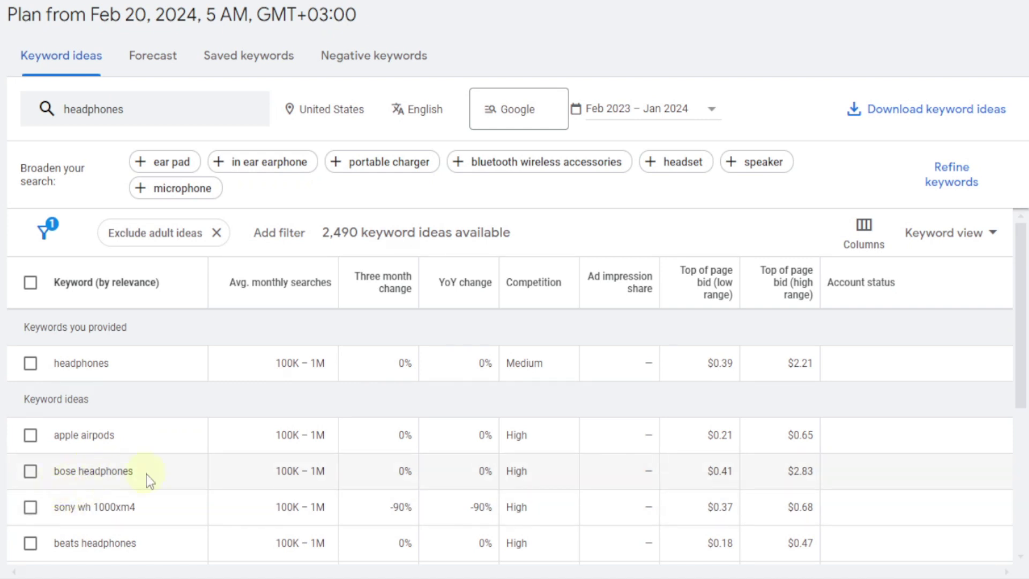
scroll(107, 509, "down", 2)
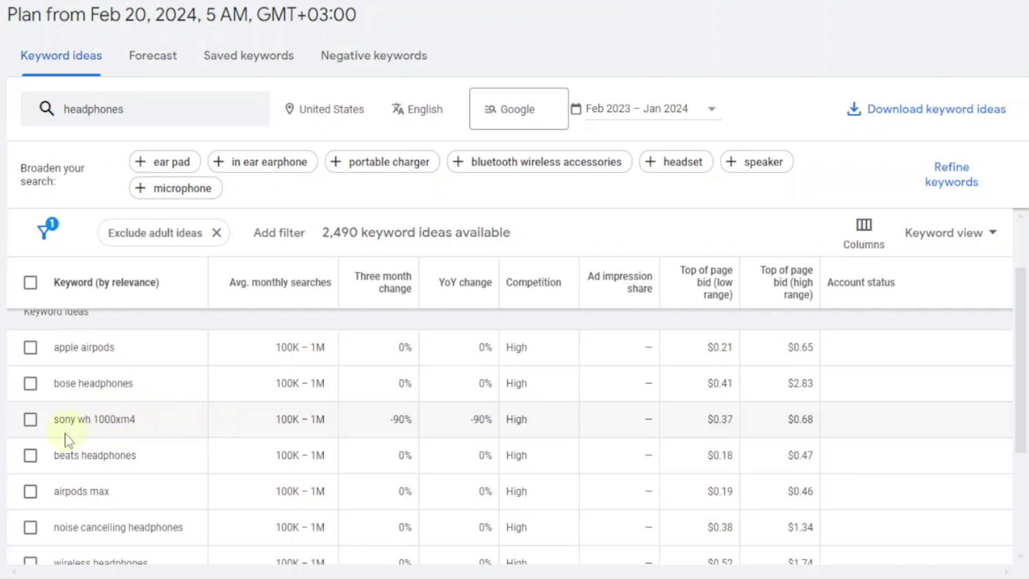
scroll(67, 450, "up", 2)
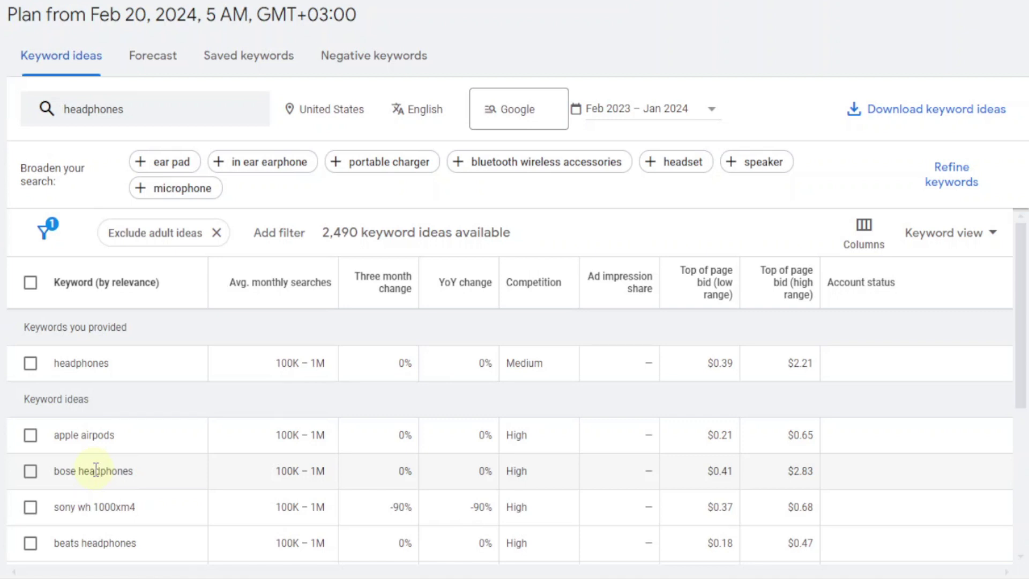
- Replace the search term with "best noise cancelling headphones" and get its keyword results
left_click(142, 108)
left_click(169, 196)
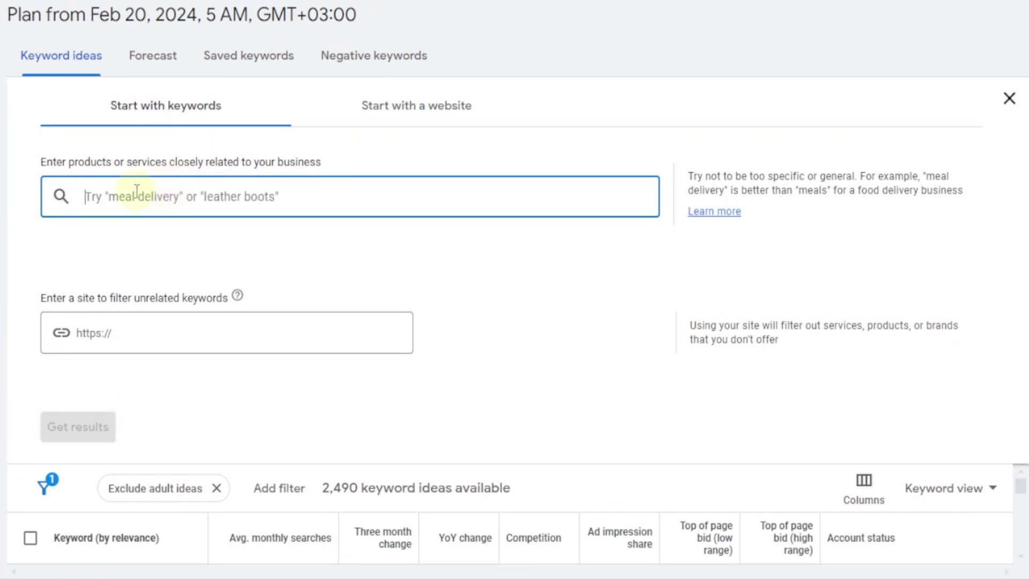
type("best")
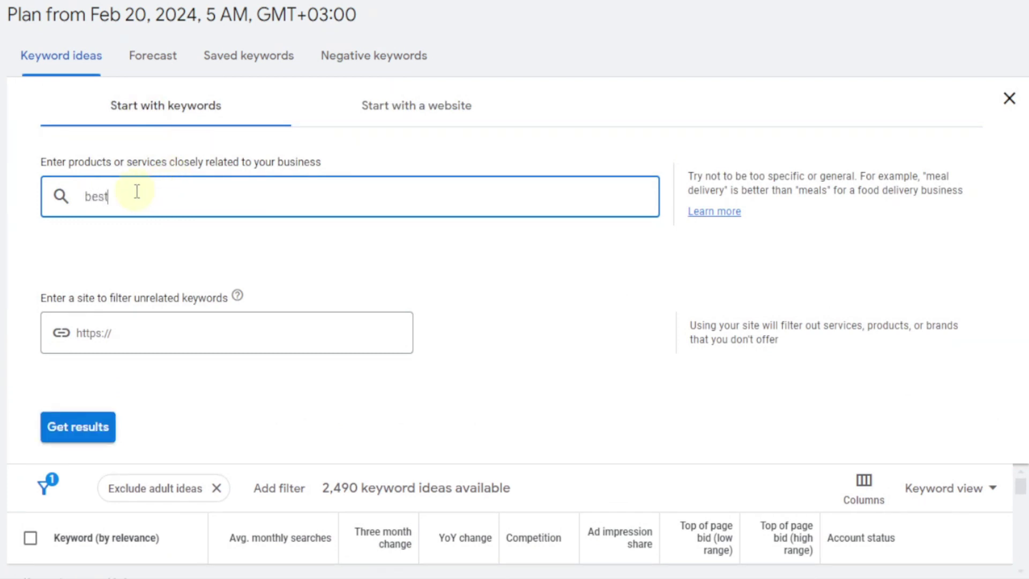
type(" noise cancelling h")
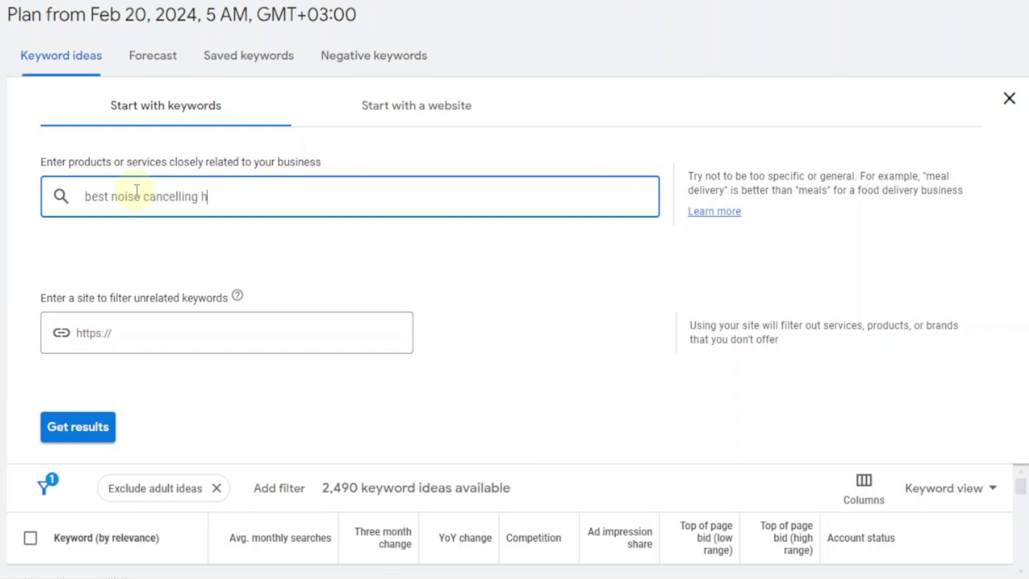
type("eadphones")
key("Return")
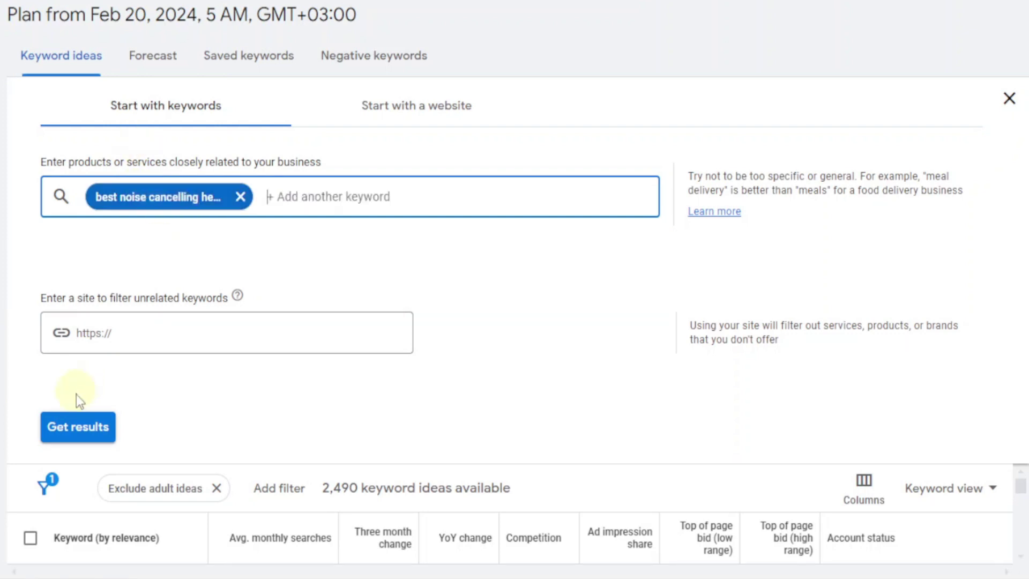
left_click(77, 427)
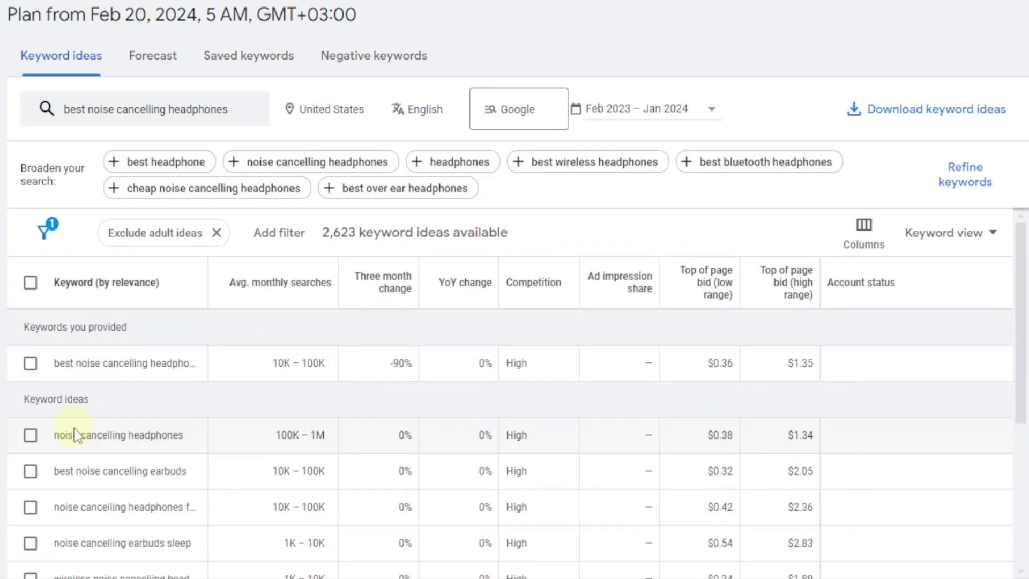
- Widen the Keyword column until the provided phrase fits, and review the ideas' average monthly searches and competition
left_click_drag(208, 298, 242, 298)
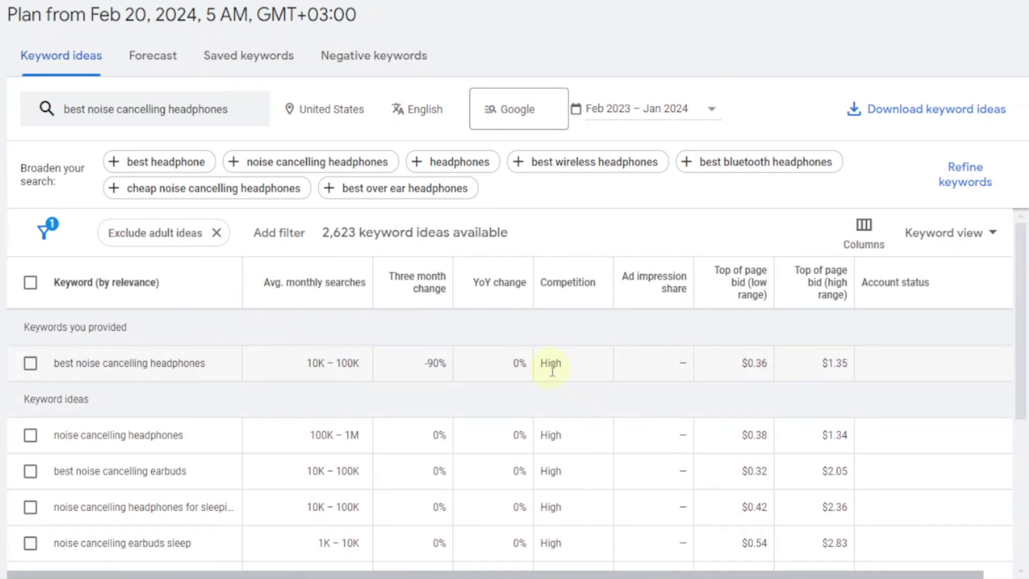
scroll(99, 442, "down", 3)
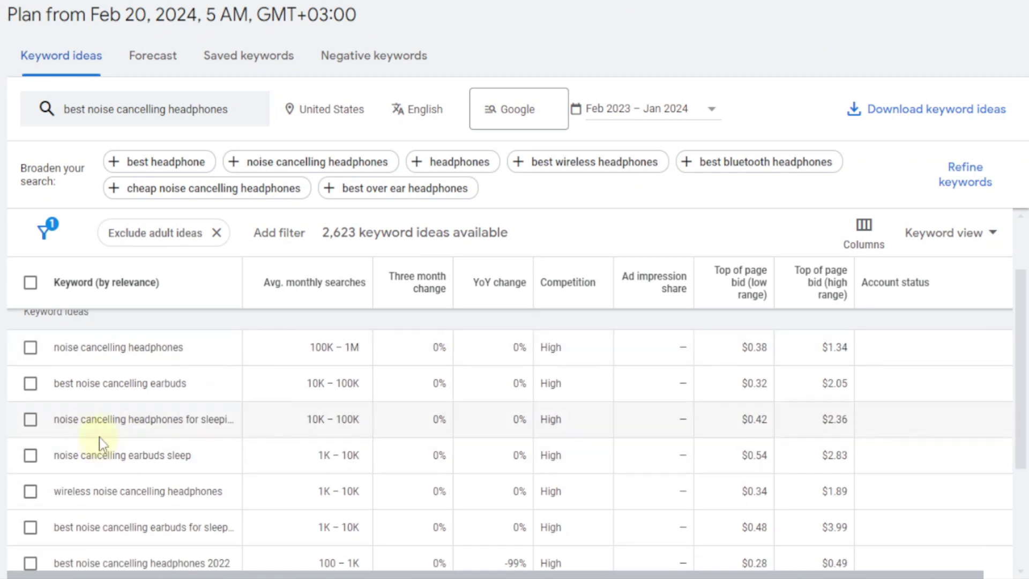
scroll(101, 436, "down", 2)
scroll(101, 436, "up", 5)
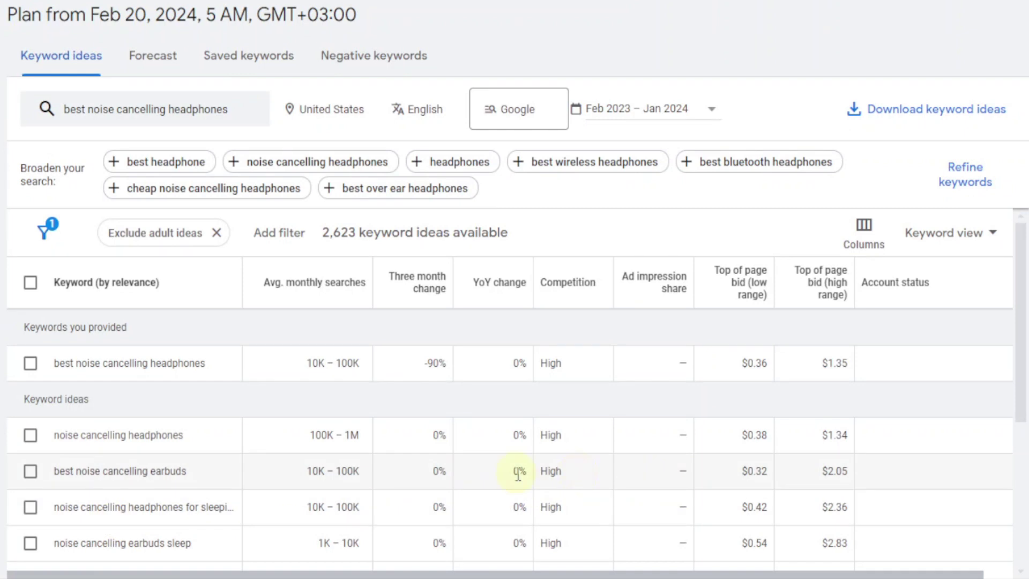
scroll(577, 471, "down", 5)
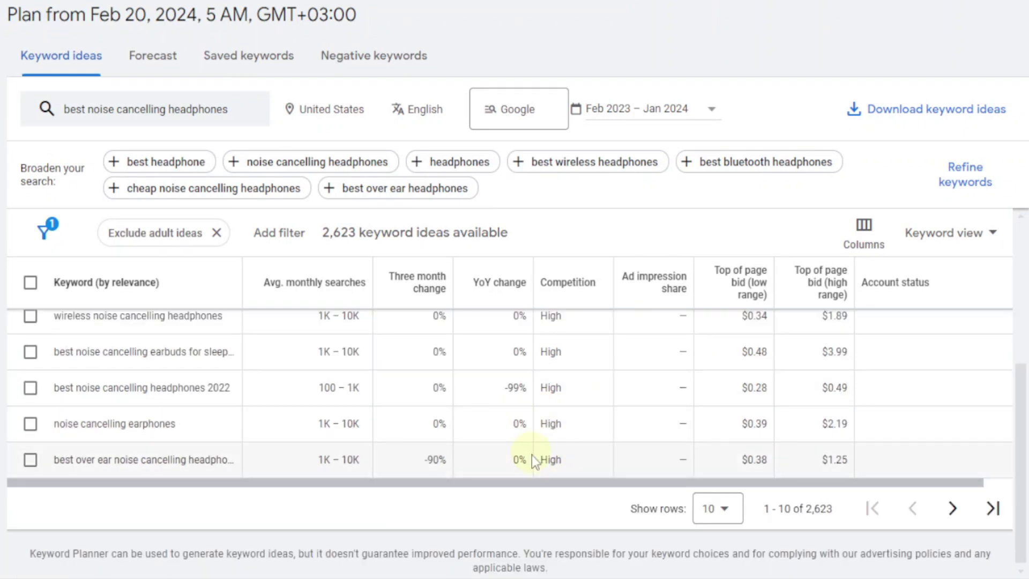
scroll(542, 464, "up", 5)
- Set the keyword ideas table to show 100 rows per page
scroll(545, 461, "down", 5)
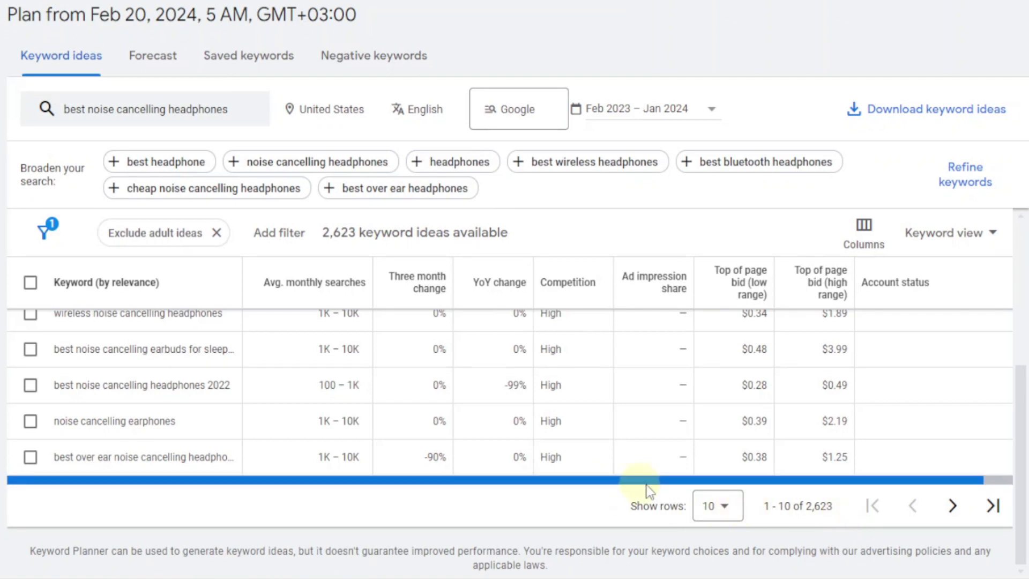
left_click(732, 512)
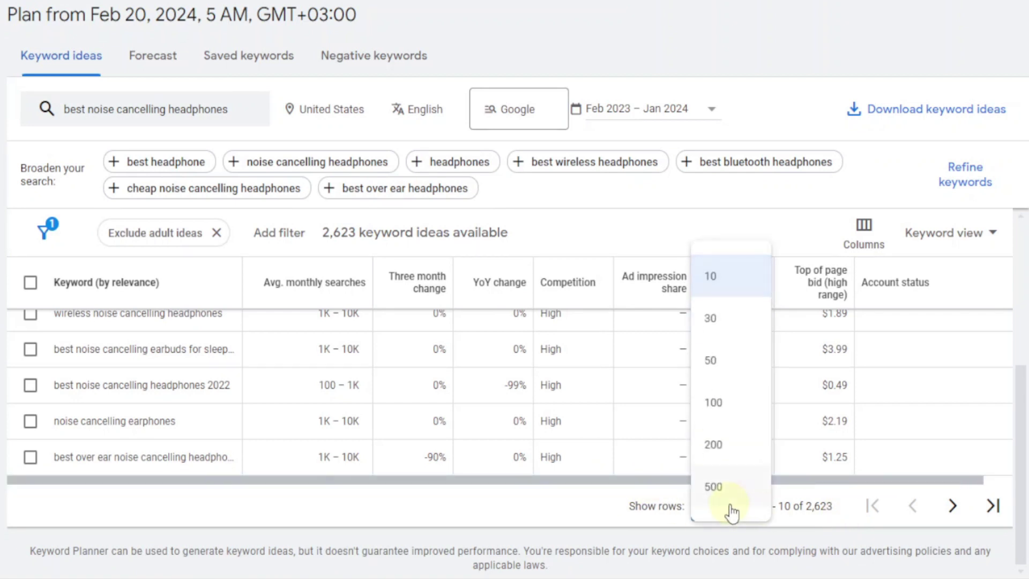
left_click(725, 402)
- Widen the Keyword column further and look through the keyword ideas for long-tail phrases with low competition
scroll(589, 455, "down", 8)
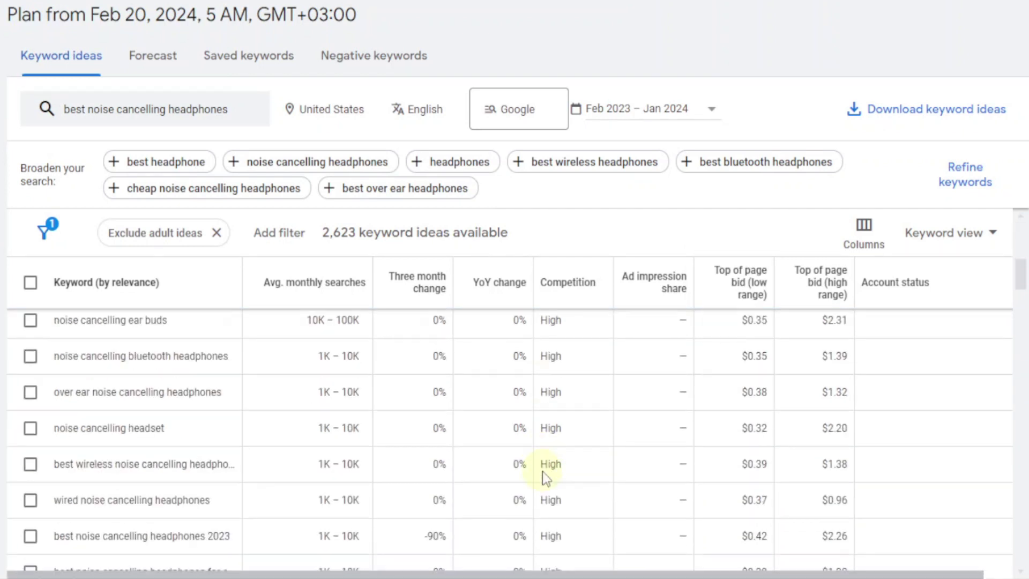
scroll(543, 477, "down", 15)
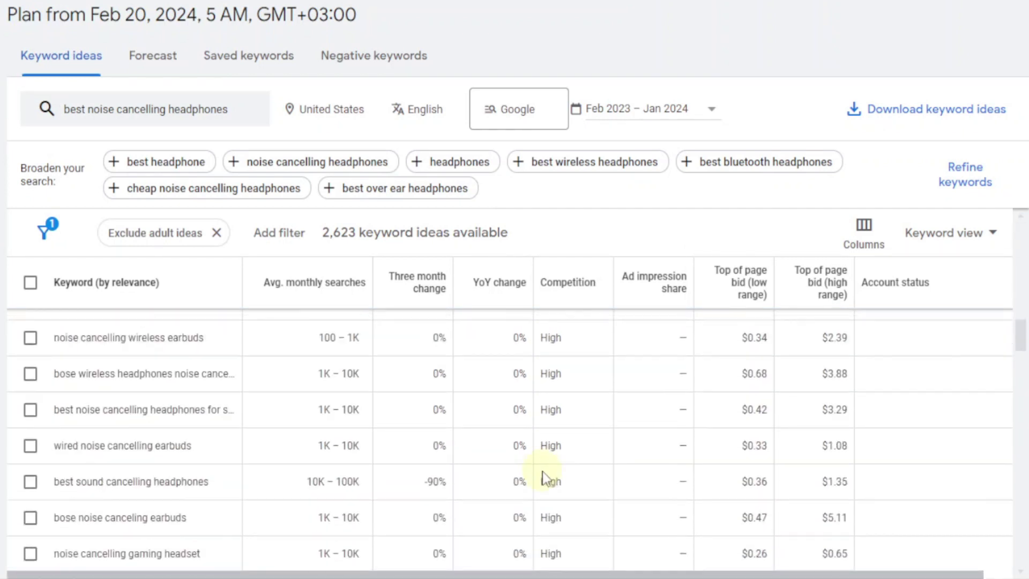
scroll(542, 476, "down", 15)
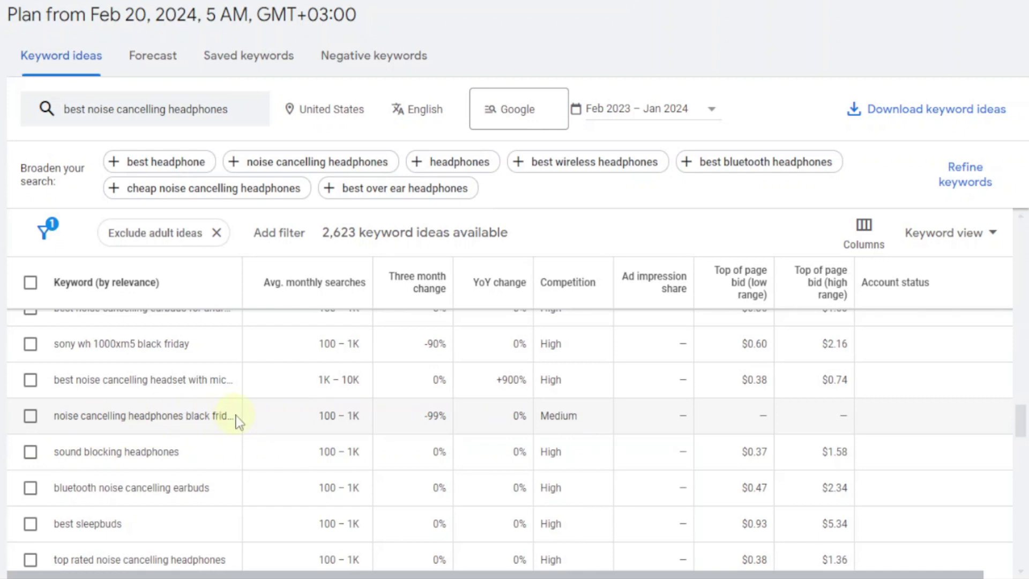
left_click_drag(242, 284, 278, 284)
scroll(545, 423, "down", 5)
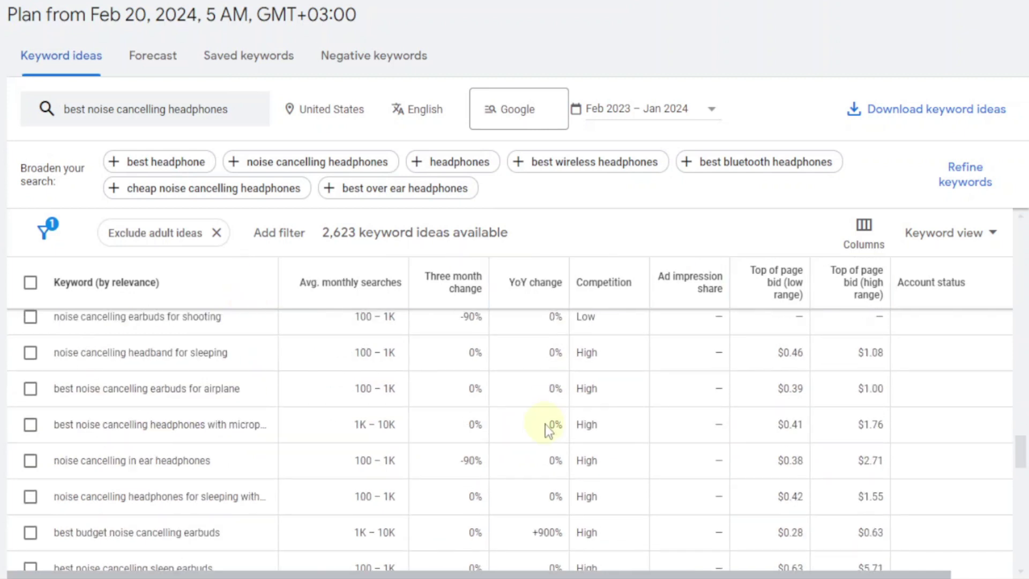
scroll(545, 423, "down", 8)
scroll(546, 424, "up", 5)
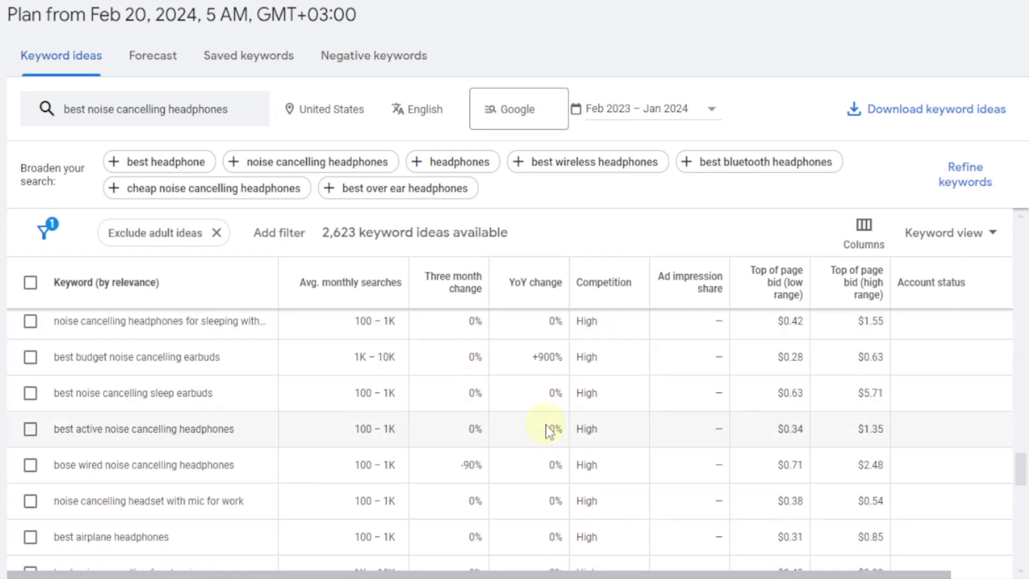
scroll(548, 429, "up", 2)
scroll(546, 424, "up", 2)
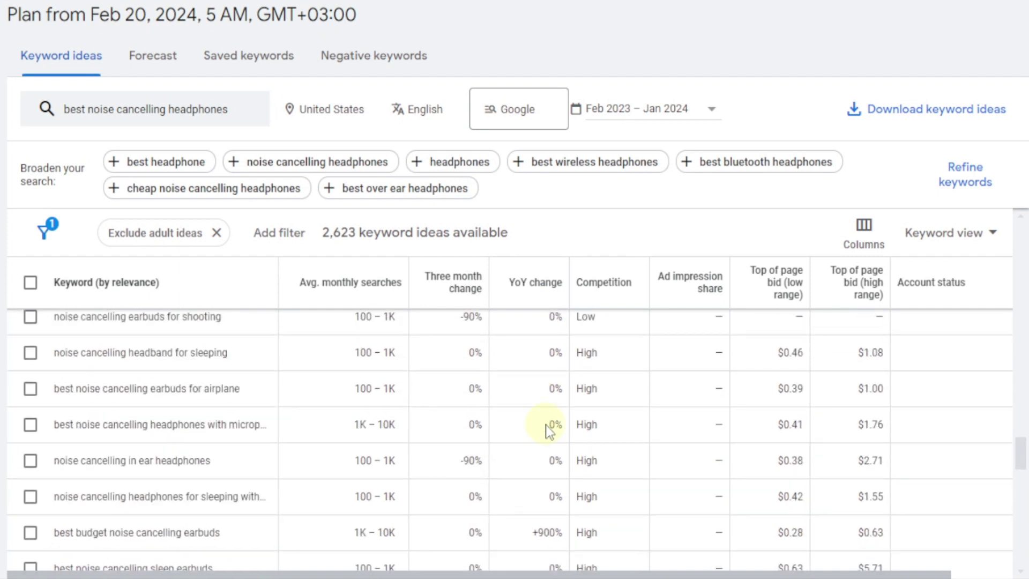
scroll(545, 425, "up", 2)
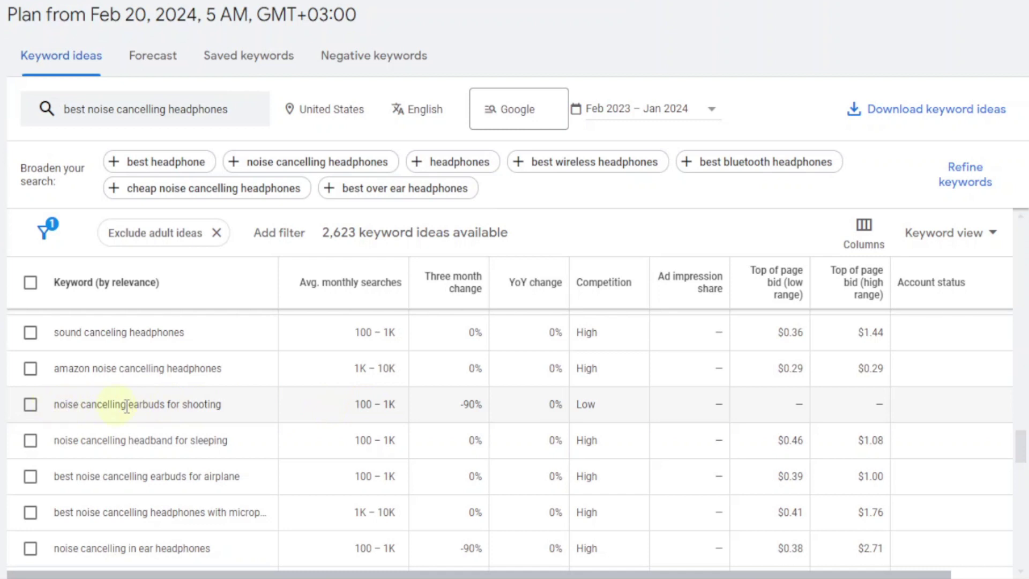
- Copy the keyword "noise cancelling earbuds for shooting" into a blank Notepad document, and return to the keyword ideas
left_click_drag(223, 408, 54, 405)
right_click(193, 406)
left_click(268, 160)
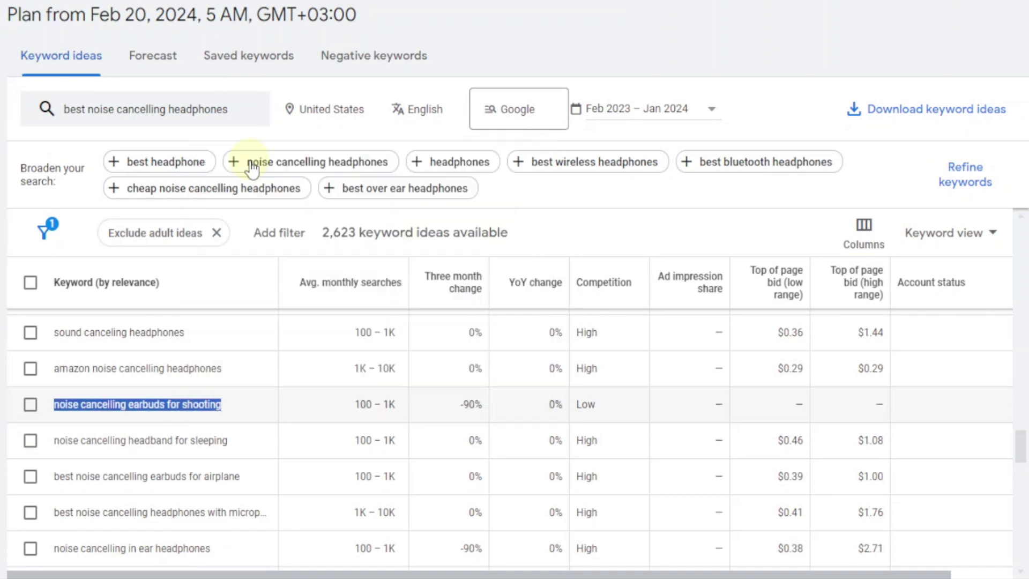
mouse_move(166, 572)
left_click(80, 563)
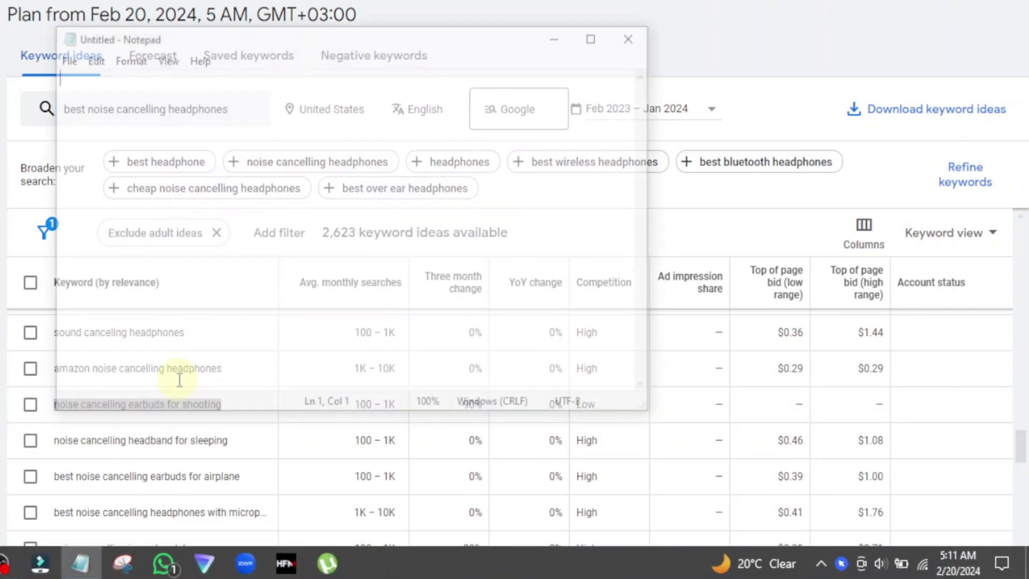
right_click(178, 161)
left_click(226, 236)
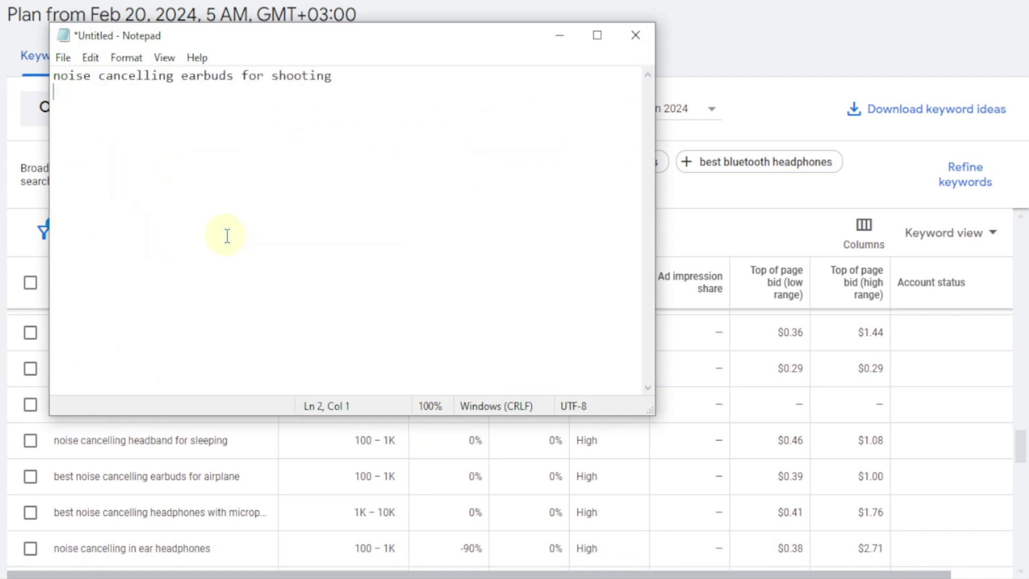
left_click(559, 36)
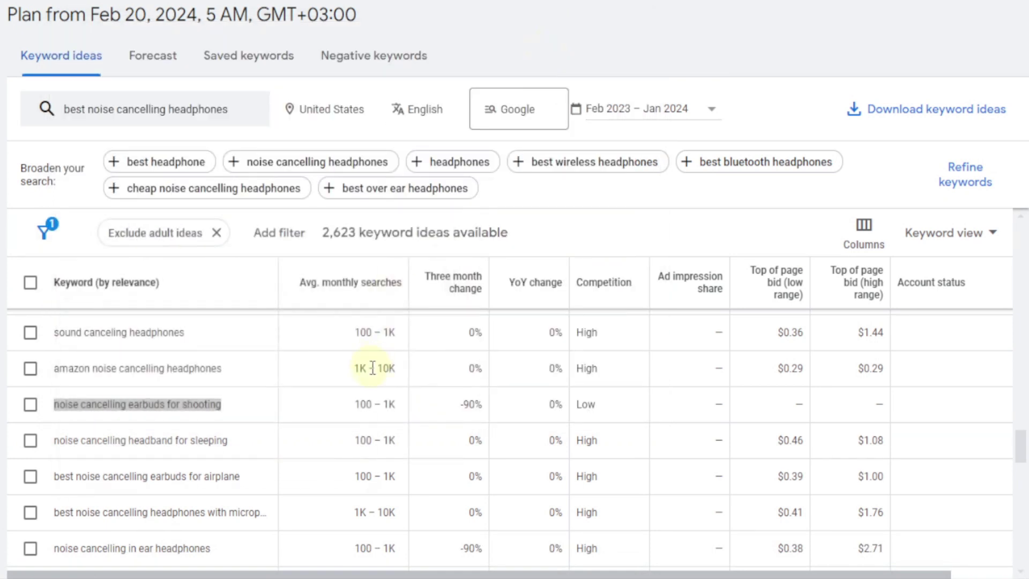
- Set the keyword ideas table to show 500 rows per page
scroll(235, 413, "down", 3)
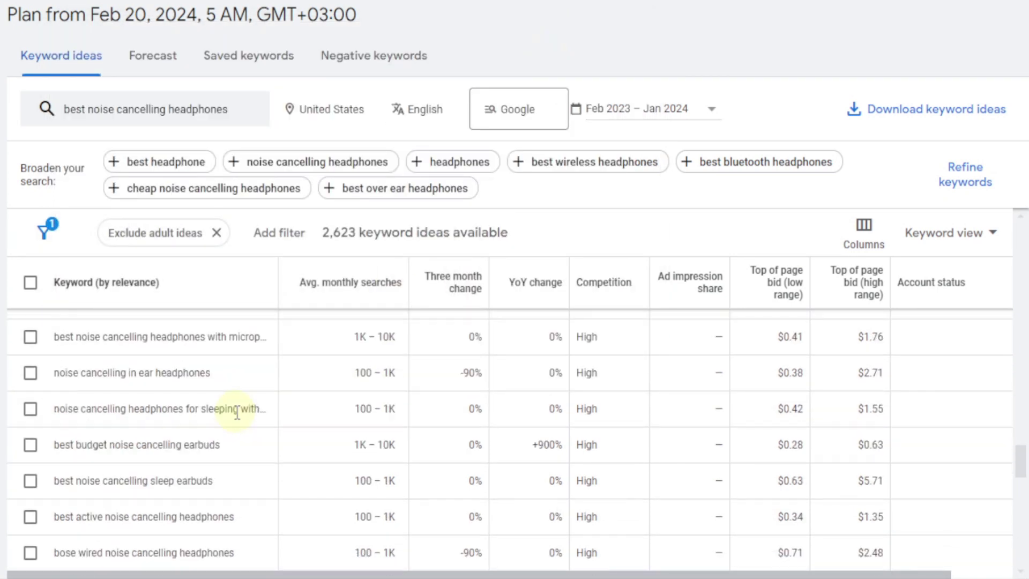
scroll(598, 442, "down", 10)
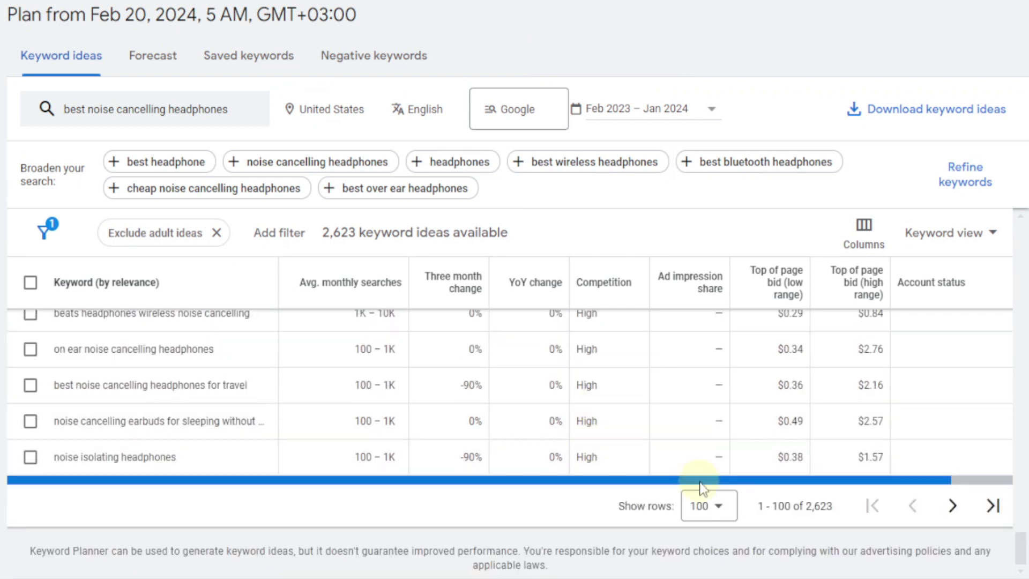
left_click(733, 508)
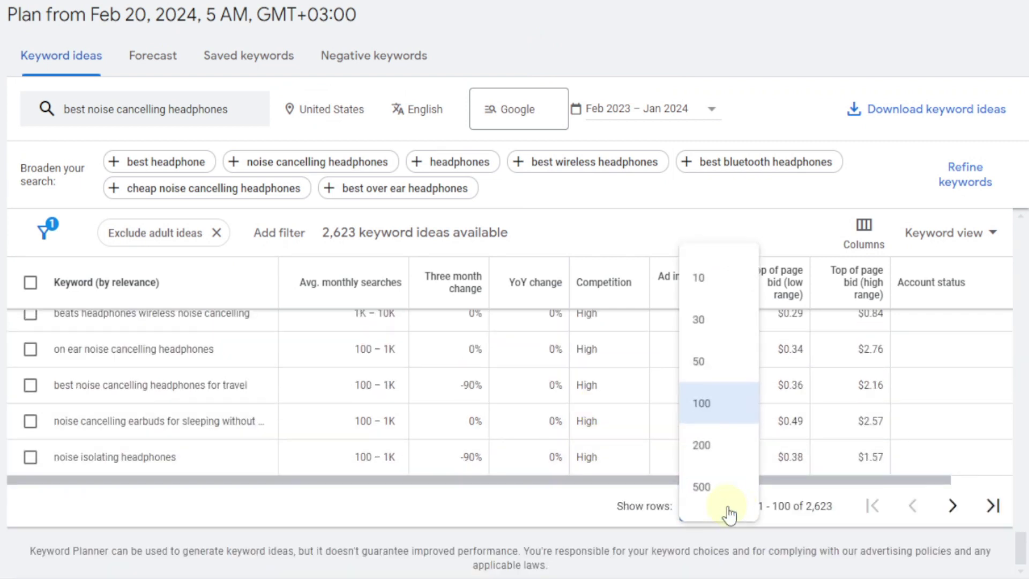
left_click(701, 487)
- Find the low-competition keyword "noise cancelling headphones for shooting", add it on the second line of the Notepad list, and return to the results
scroll(590, 477, "down", 10)
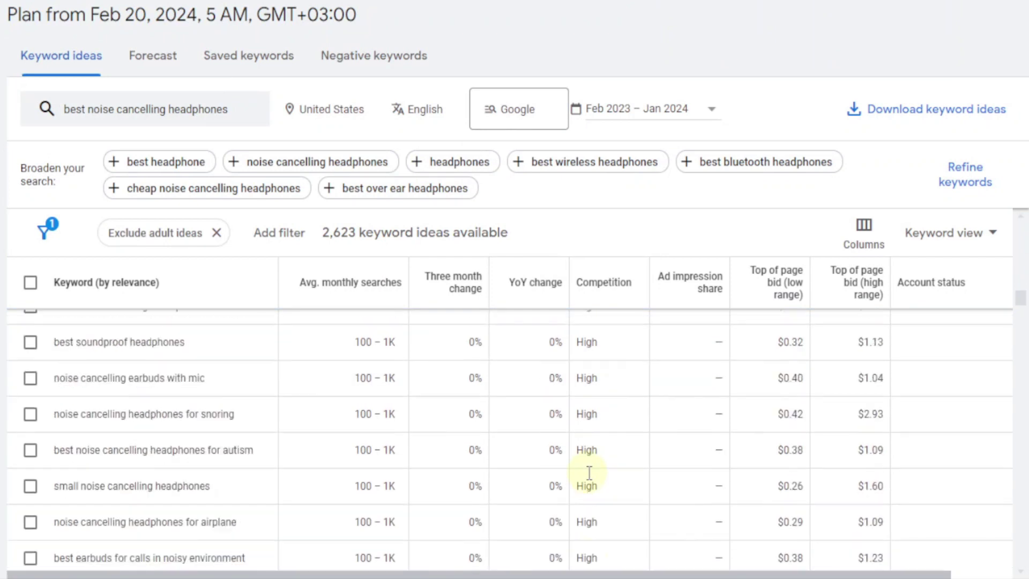
scroll(589, 473, "down", 5)
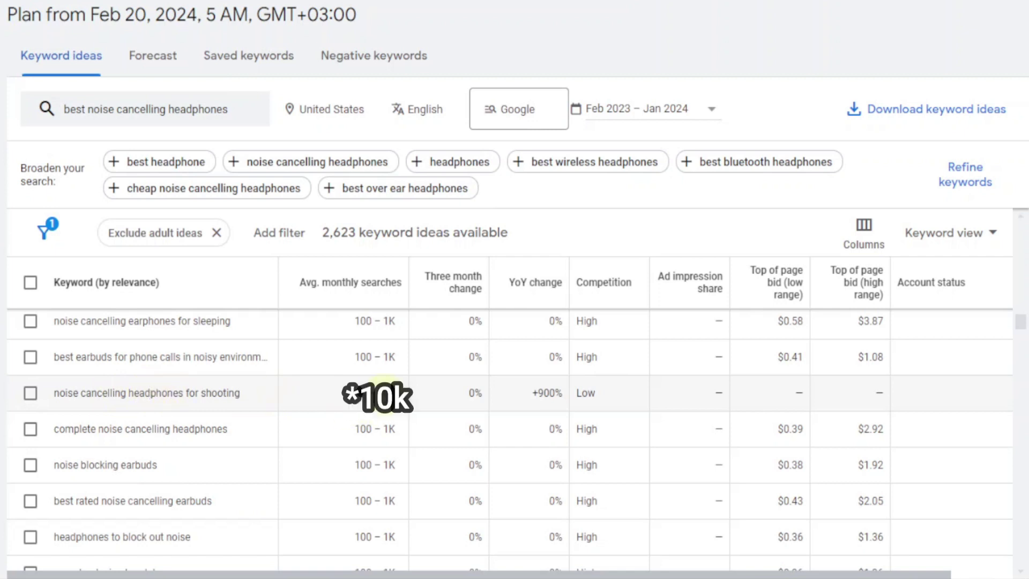
triple_click(148, 392)
right_click(146, 391)
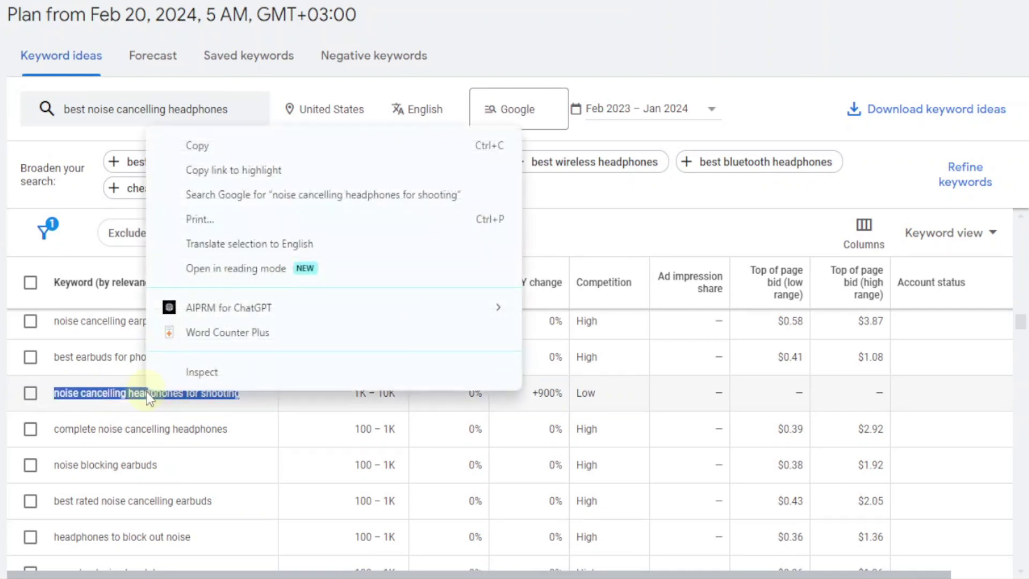
left_click(215, 153)
left_click(102, 566)
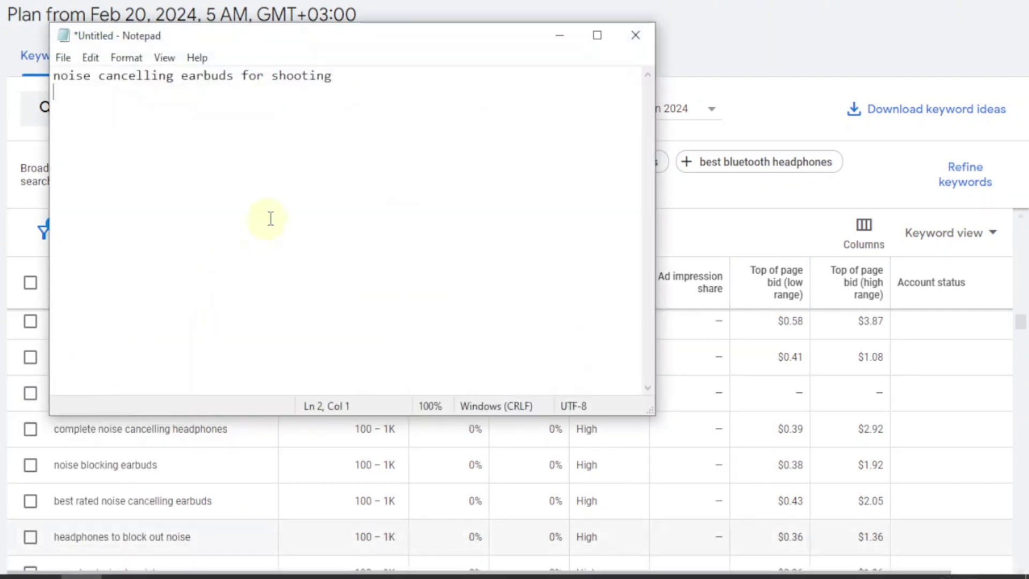
right_click(151, 143)
left_click(217, 218)
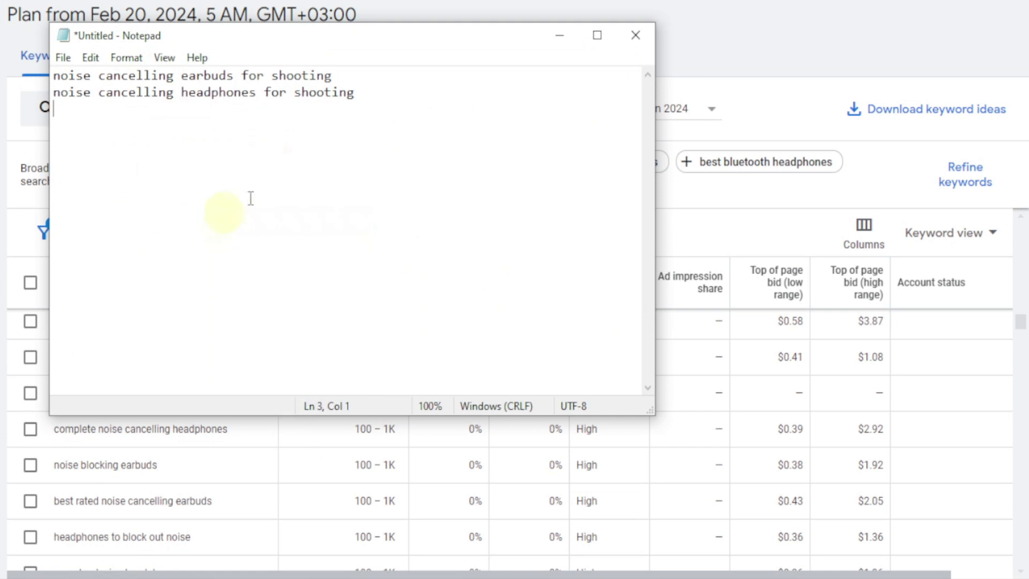
left_click(247, 446)
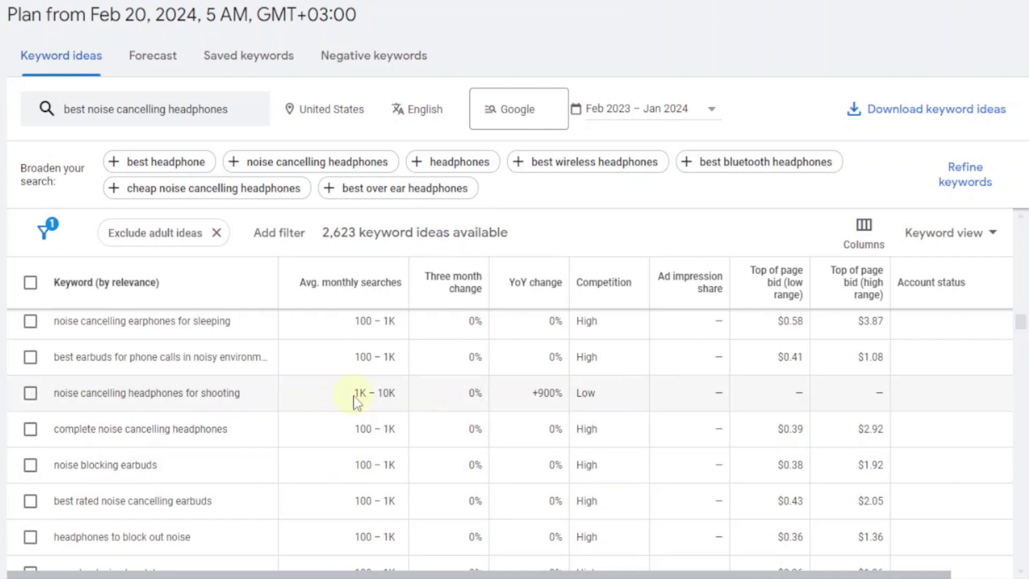
- Copy the 1K – 10K monthly search range of "noise cancelling headphones for shooting" and add it after that keyword in Notepad
left_click_drag(388, 393, 397, 392)
right_click(398, 391)
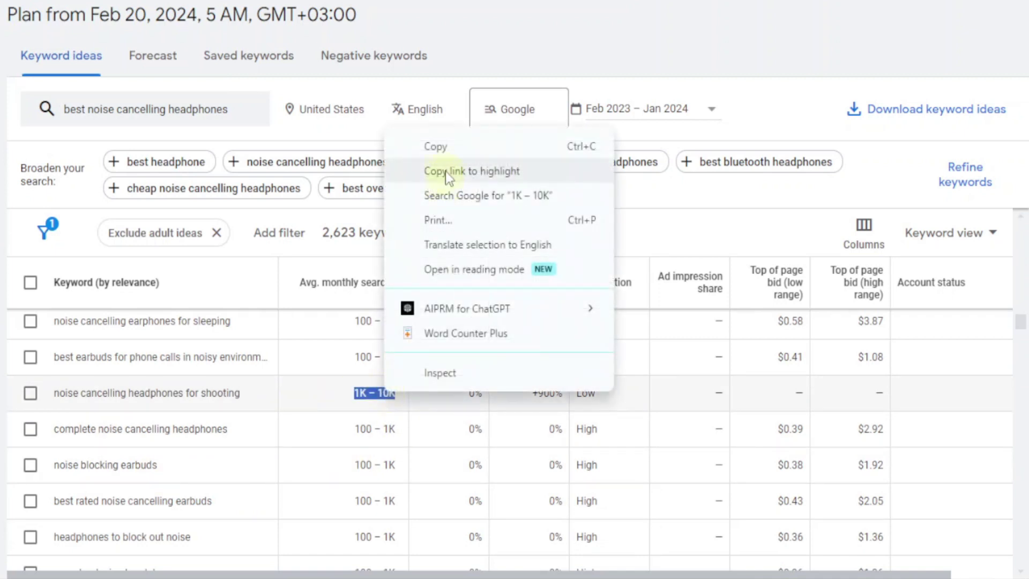
left_click(429, 147)
key("alt+Tab")
key("ctrl+v")
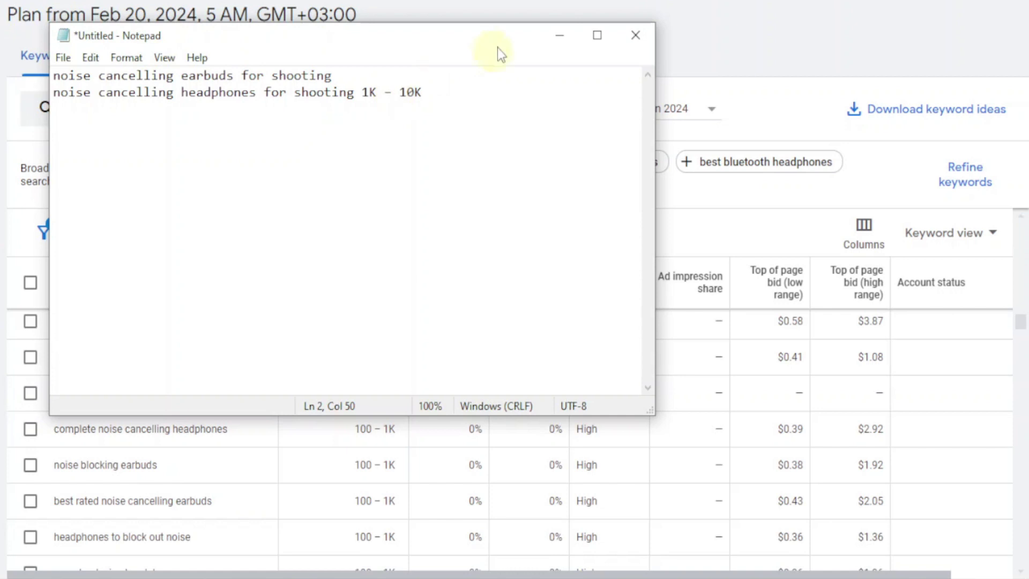
left_click(557, 37)
- Copy the 100 – 1K monthly search range of "noise cancelling earbuds for shooting", add it after that keyword in Notepad, and return to the results
scroll(300, 456, "down", 5)
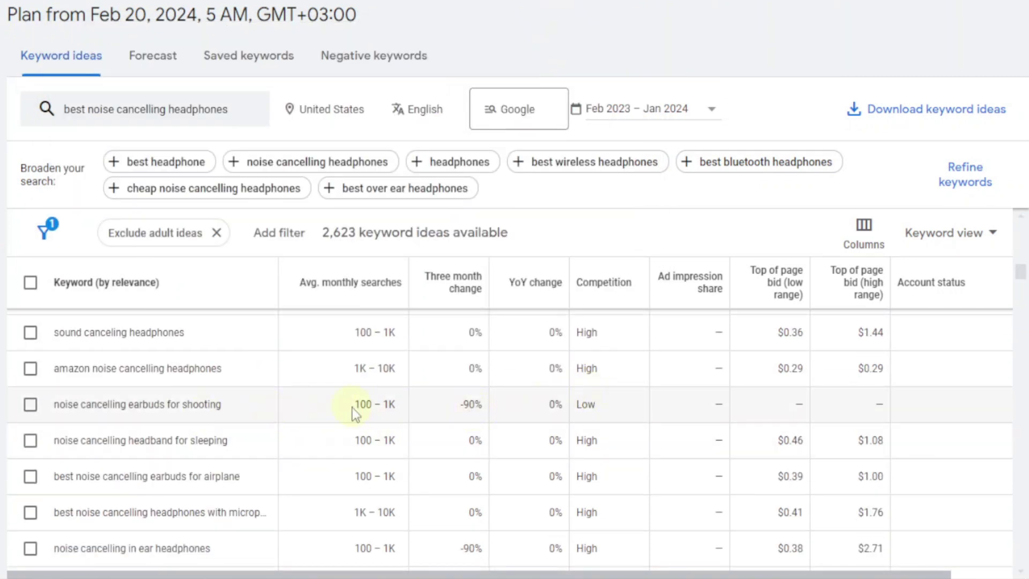
left_click_drag(354, 406, 397, 403)
right_click(399, 403)
left_click(424, 156)
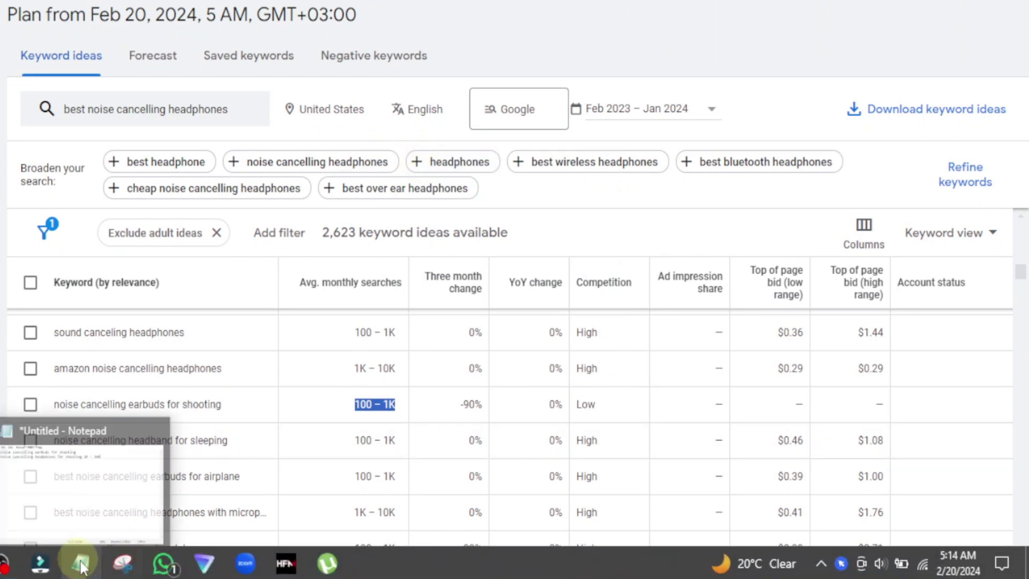
left_click(81, 563)
left_click(363, 75)
key("ctrl+v")
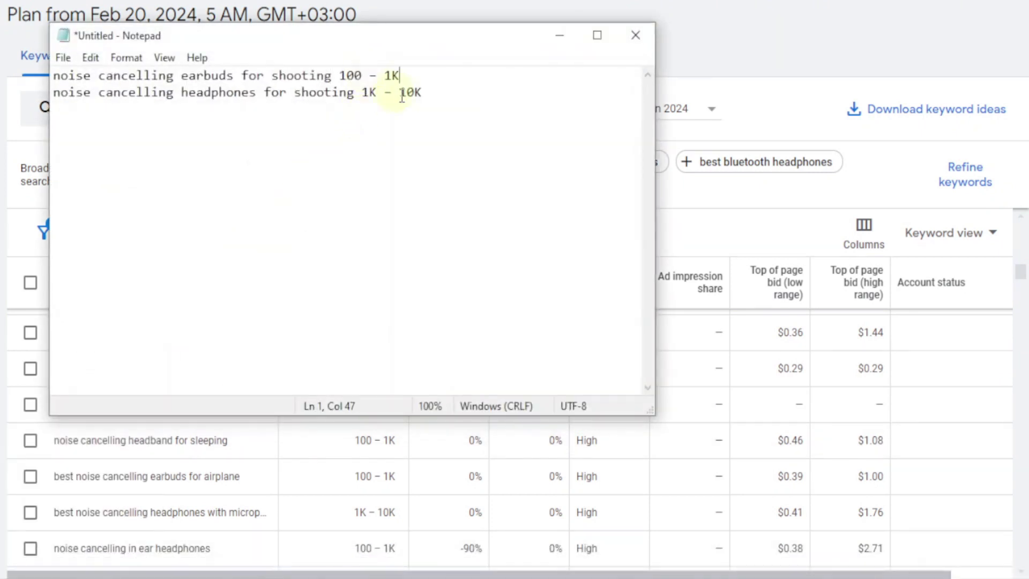
left_click(559, 34)
- Replace the search keyword with the suggested "cheap noise cancelling headphones" and get its keyword ideas
scroll(391, 494, "down", 5)
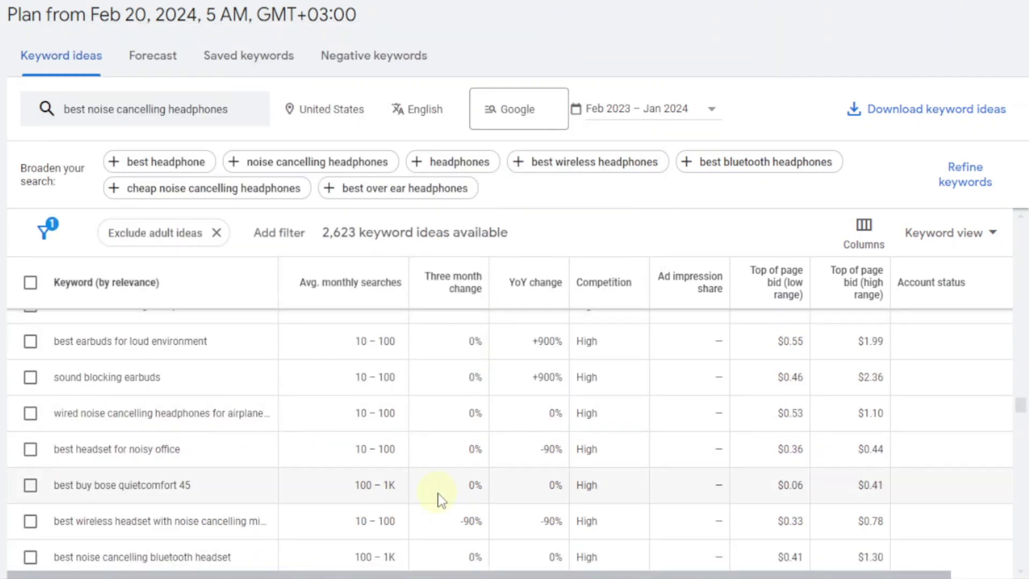
scroll(440, 497, "down", 5)
scroll(441, 496, "up", 10)
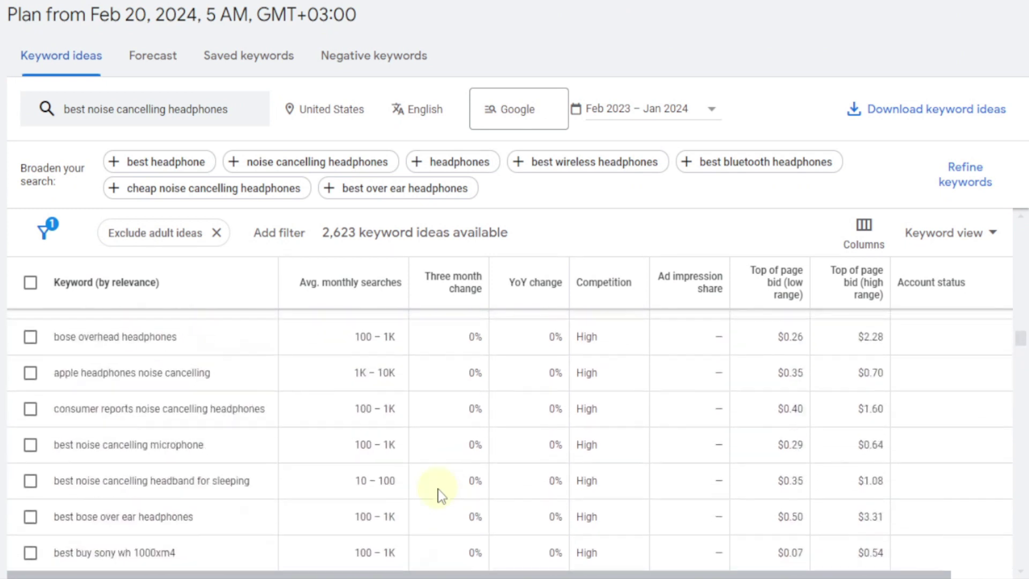
scroll(440, 492, "up", 10)
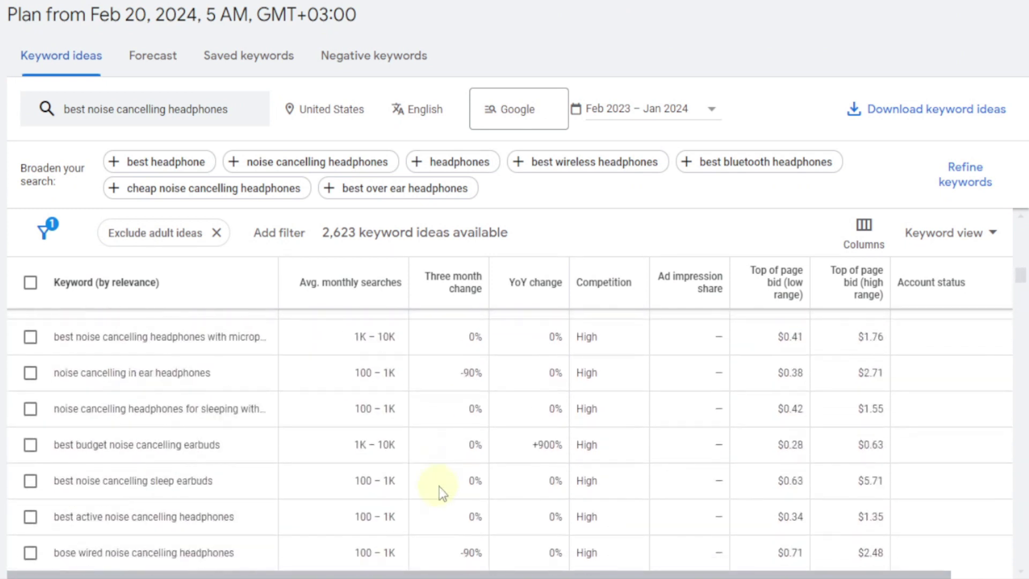
scroll(439, 487, "up", 10)
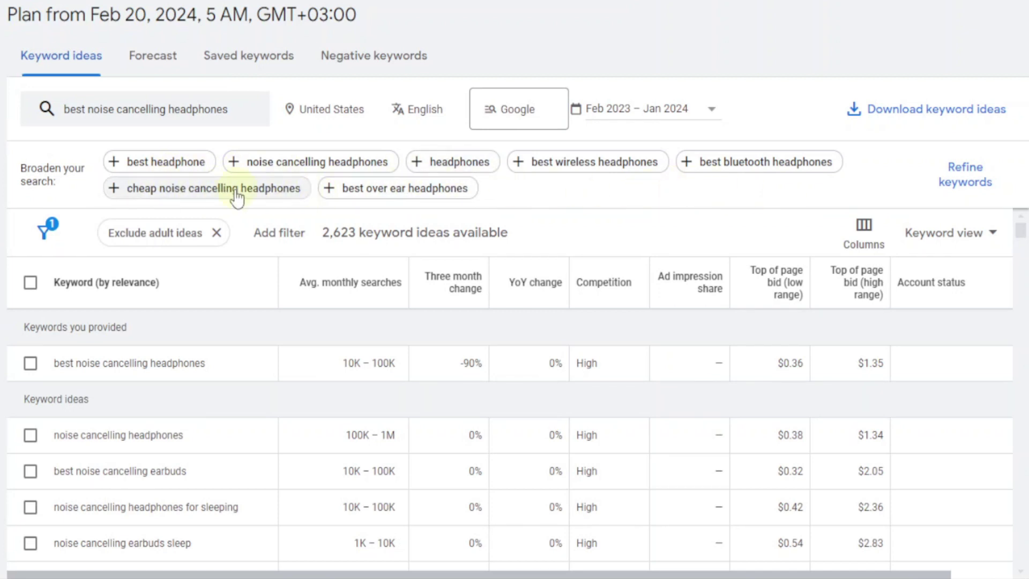
left_click(194, 197)
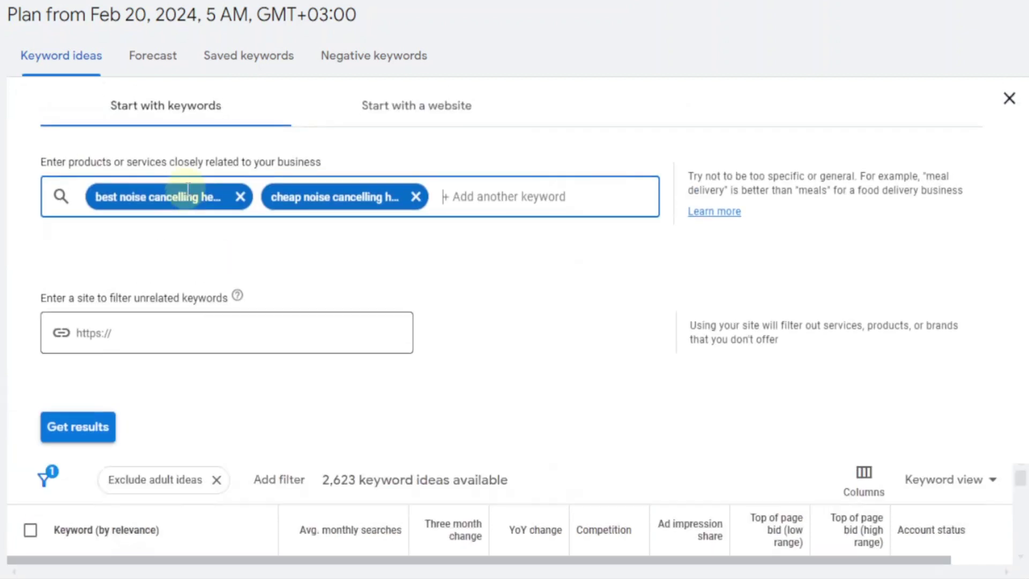
left_click(240, 198)
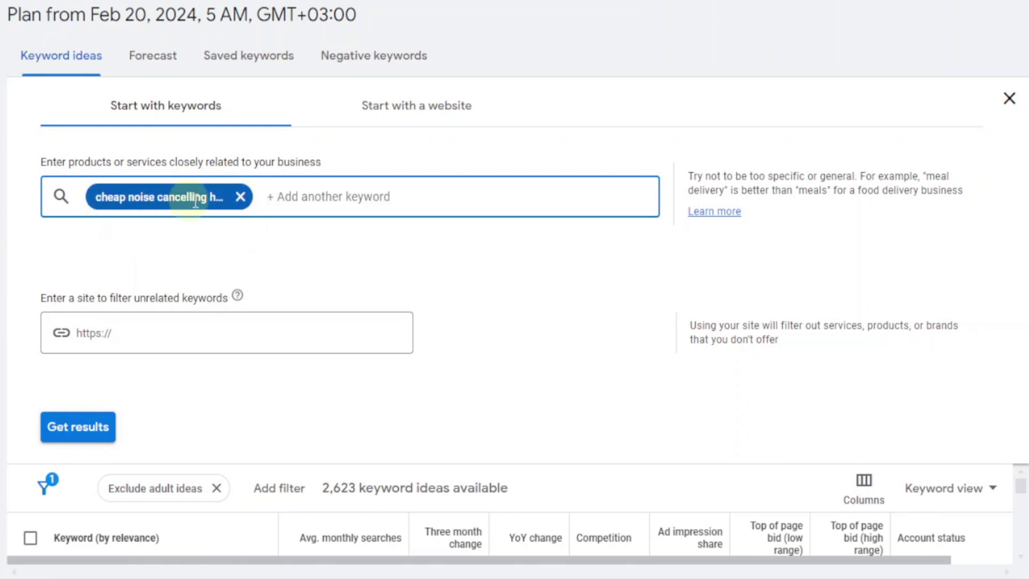
left_click(86, 433)
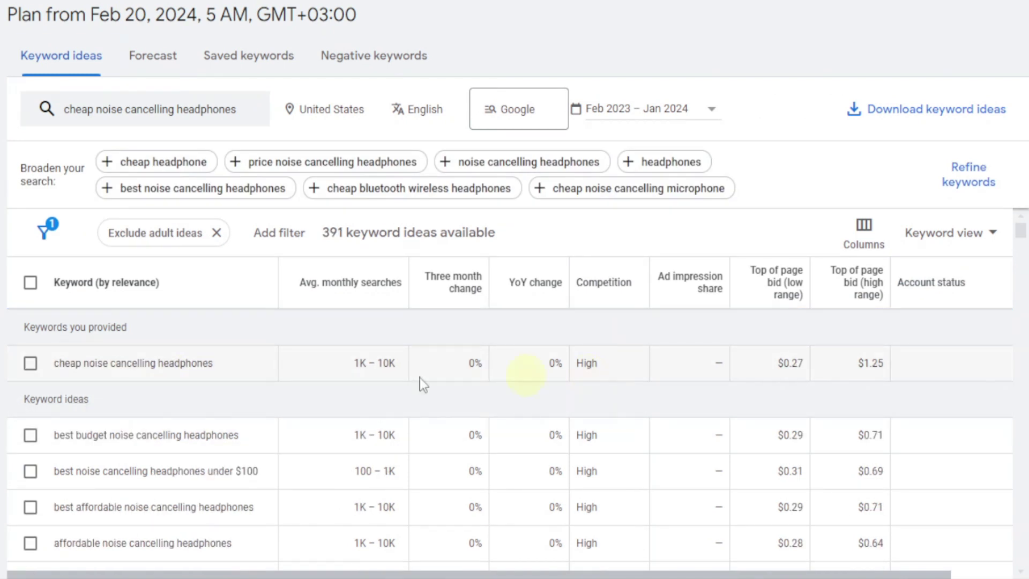
- Examine the competition levels and monthly searches of the cheap noise cancelling headphones keyword ideas
scroll(131, 418, "down", 2)
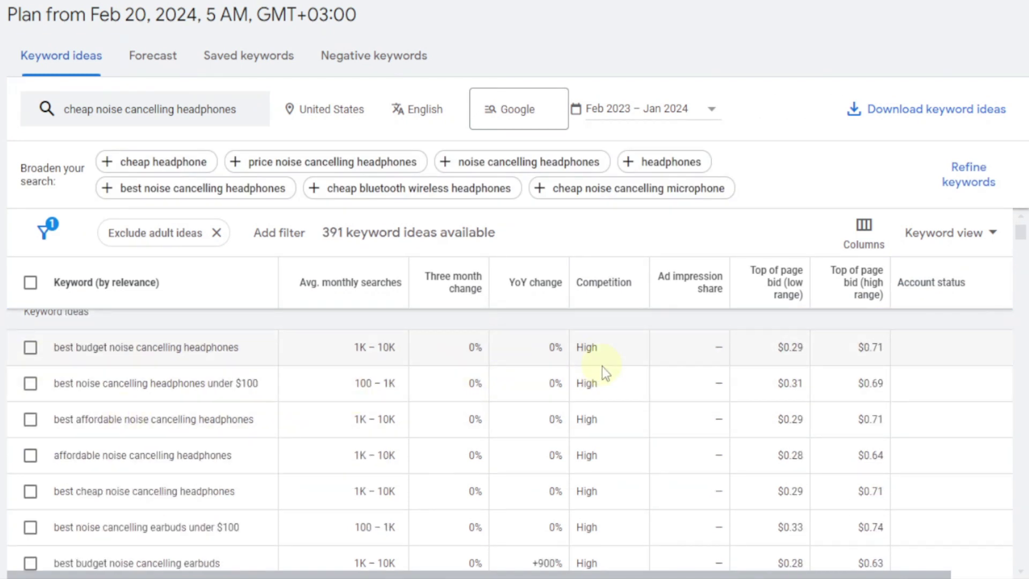
scroll(602, 366, "down", 10)
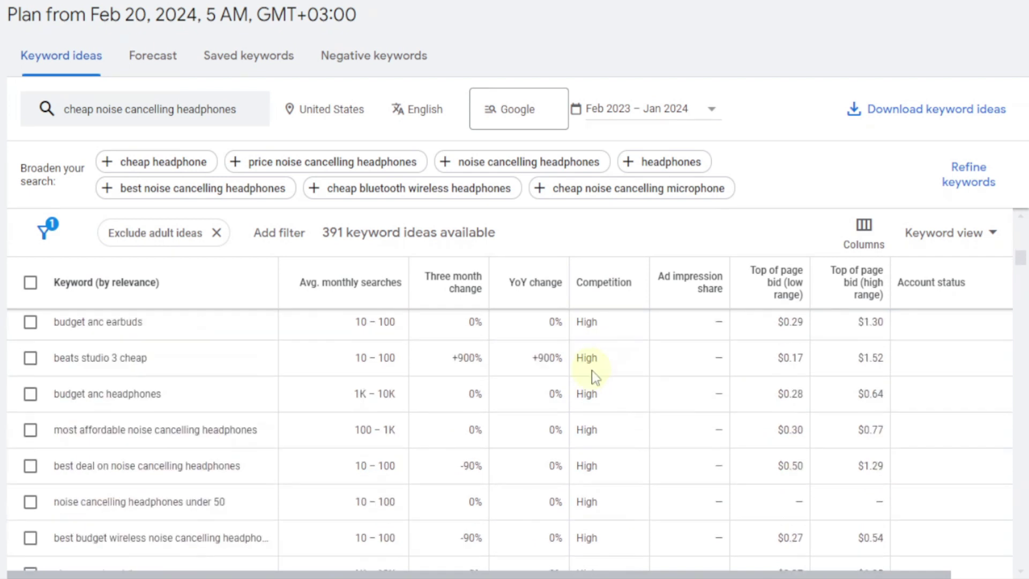
scroll(592, 371, "down", 12)
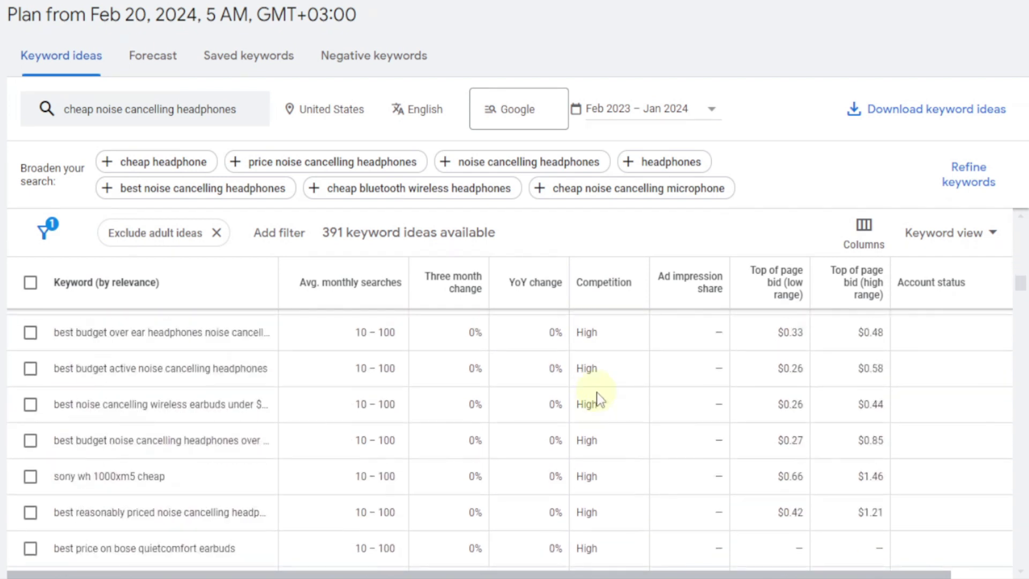
scroll(598, 400, "down", 12)
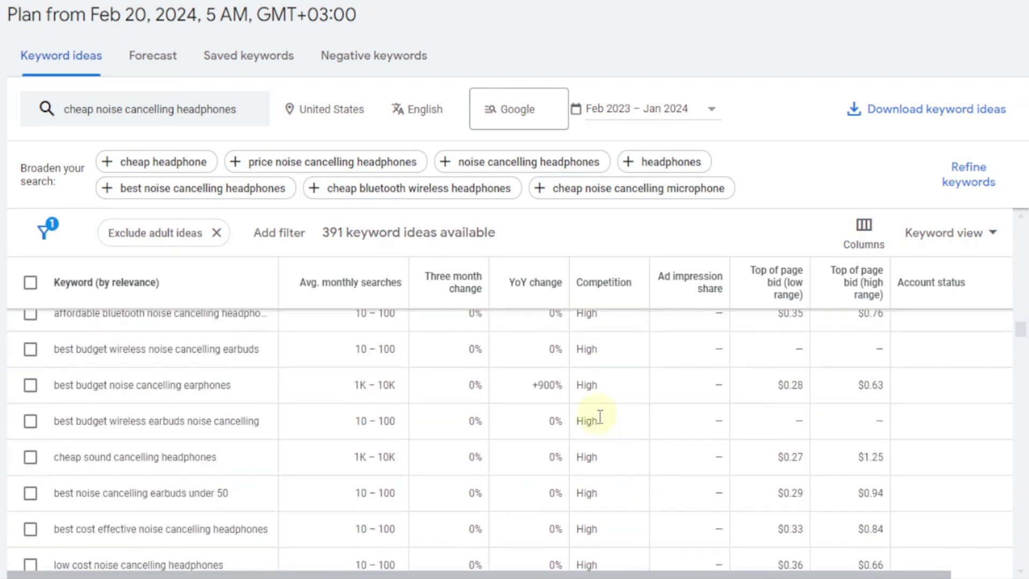
scroll(600, 416, "down", 9)
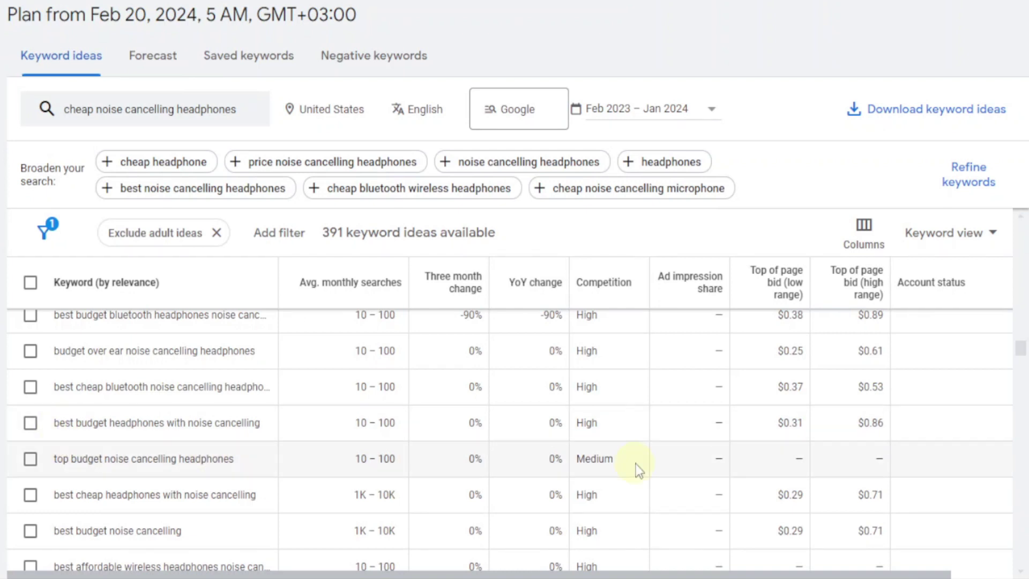
scroll(627, 471, "down", 10)
scroll(610, 473, "down", 3)
scroll(610, 474, "up", 5)
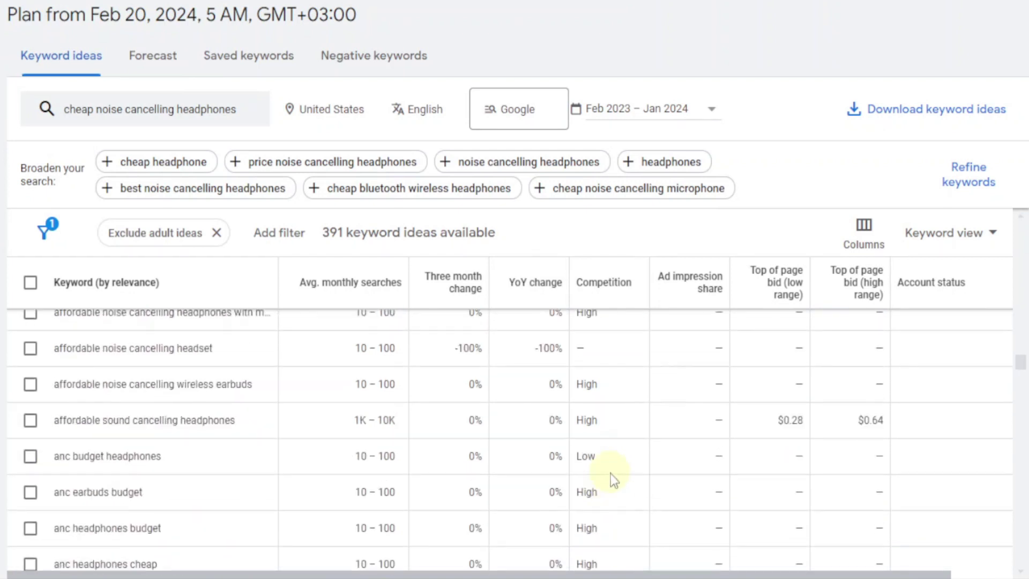
scroll(610, 474, "up", 2)
scroll(610, 474, "down", 2)
- Replace the search keyword with "best wired headphones" and get its keyword ideas
left_click(157, 113)
key("BackSpace")
type("bes")
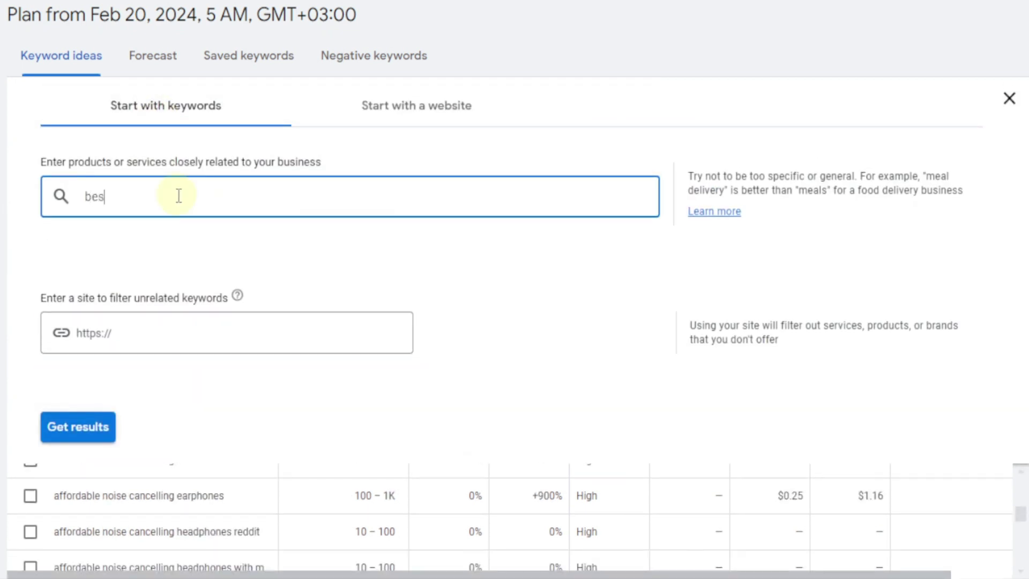
type("t wired headphones")
key("Return")
- Copy the low-competition keyword "sony wired headphones" onto the third line of the Notepad list, and return to the keyword ideas
scroll(371, 434, "down", 2)
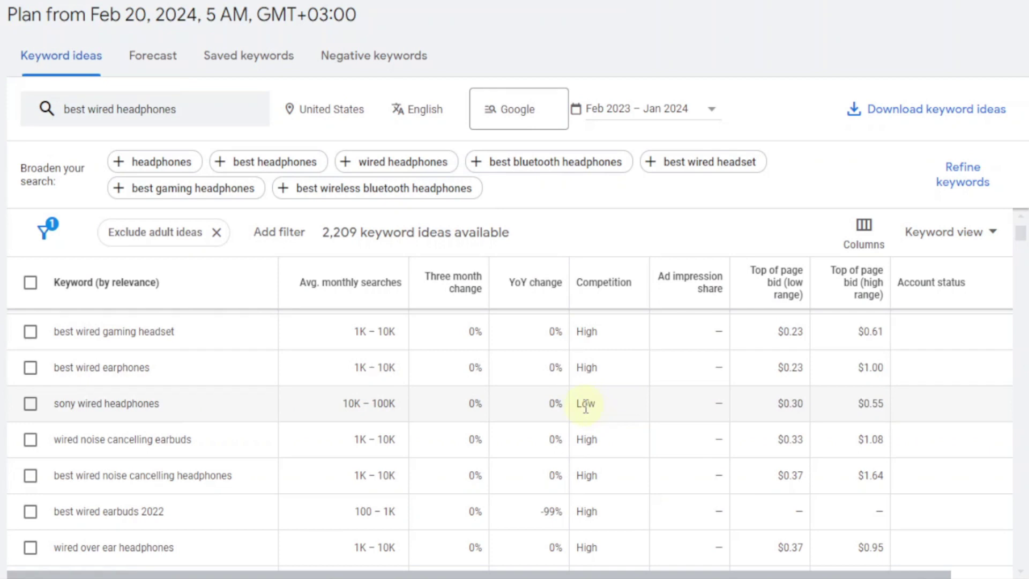
triple_click(132, 404)
right_click(129, 404)
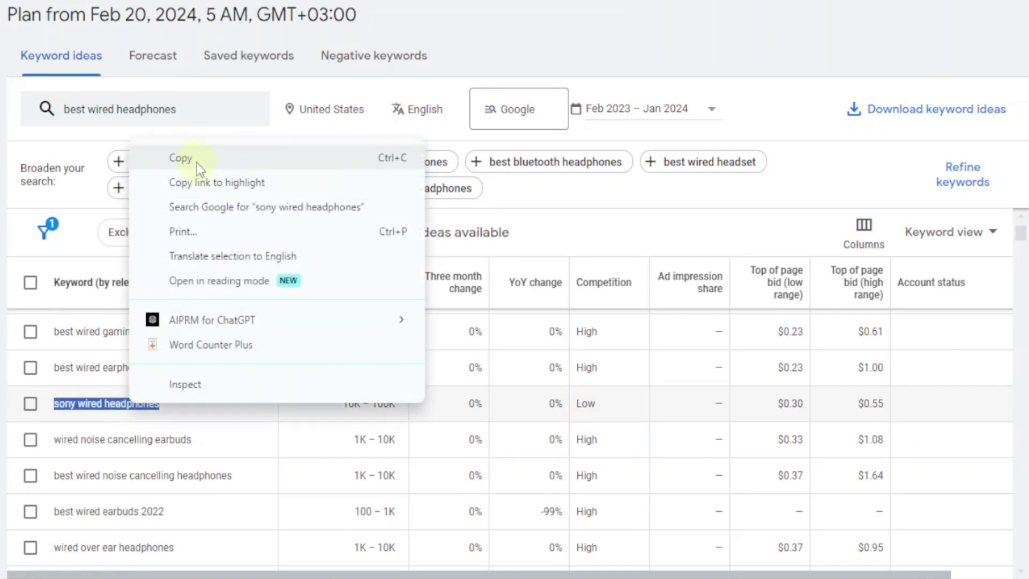
left_click(197, 162)
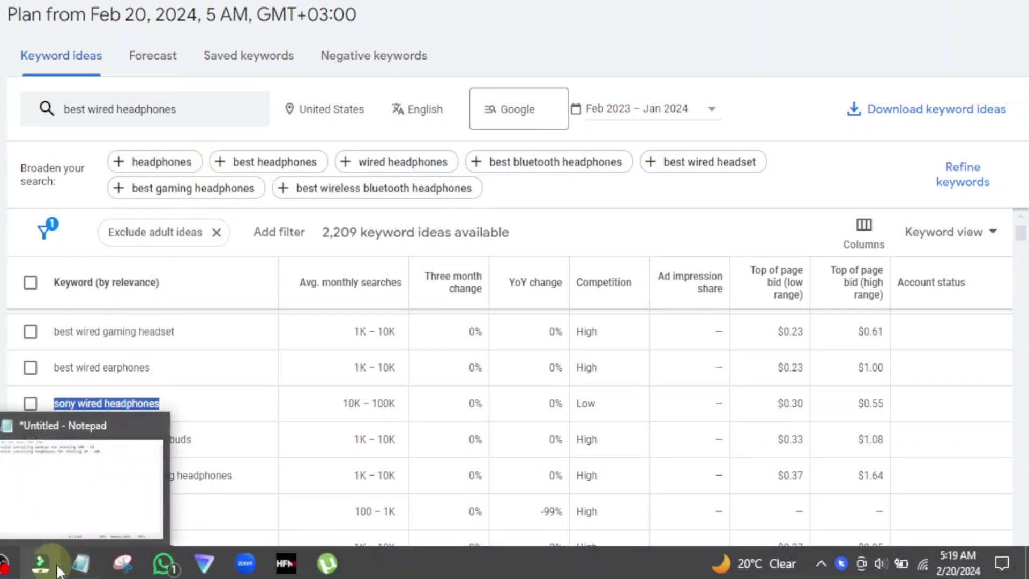
left_click(41, 561)
key("ctrl+v")
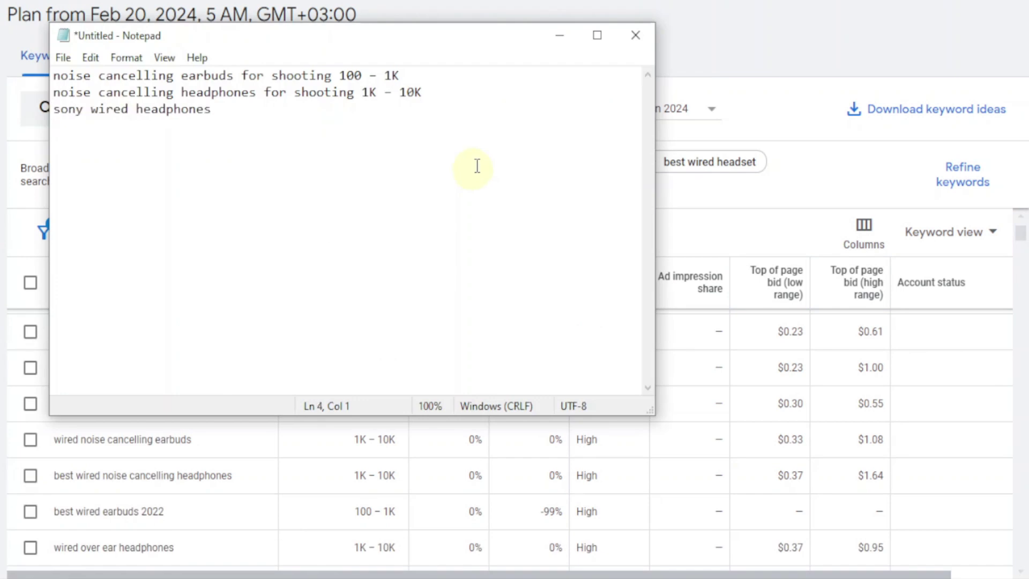
left_click(559, 36)
- Replace the search keyword with "best wired headphones 2024" and get its keyword ideas
scroll(541, 439, "down", 5)
scroll(560, 442, "down", 2)
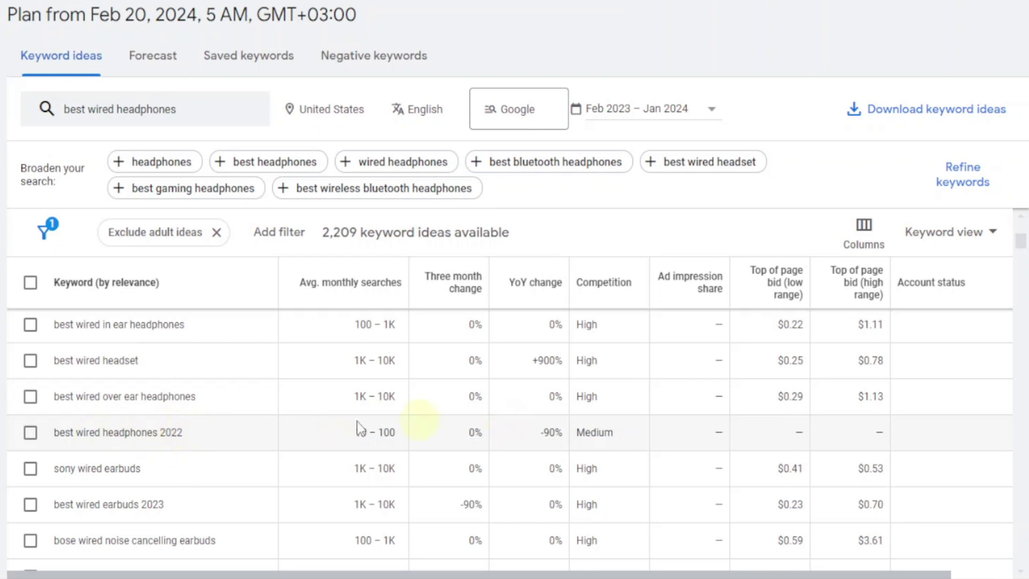
scroll(603, 435, "down", 5)
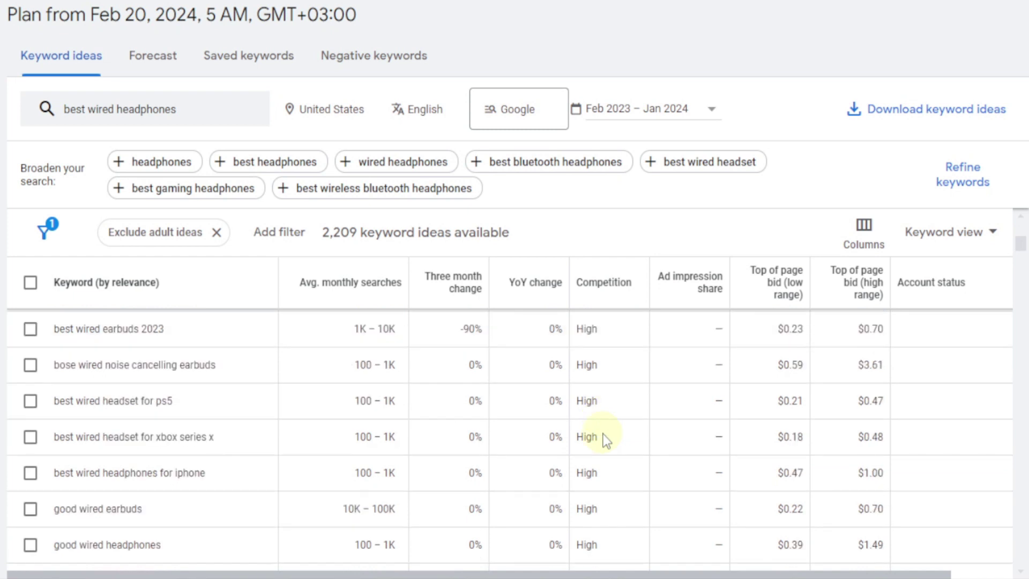
scroll(603, 435, "down", 6)
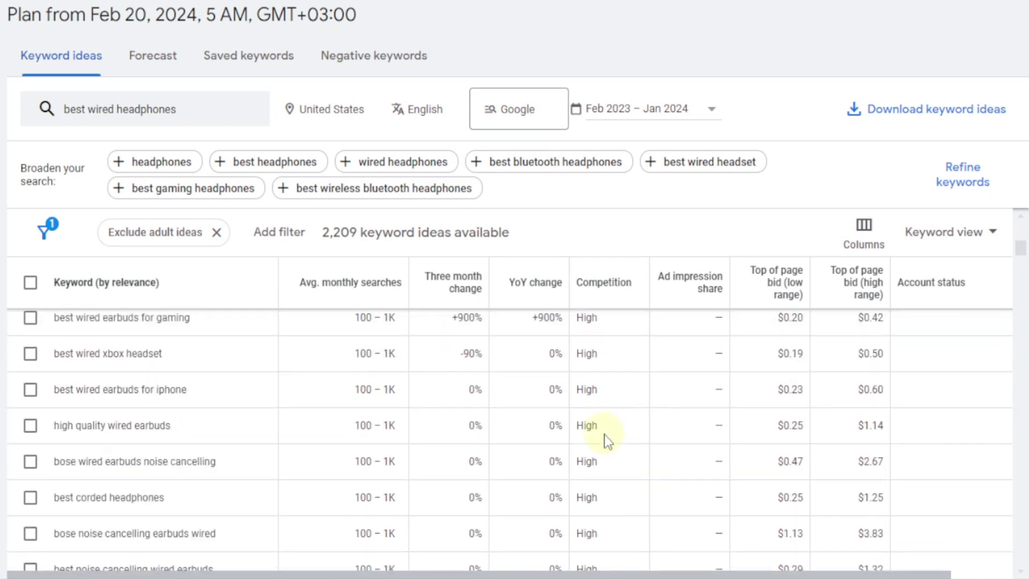
scroll(607, 441, "up", 10)
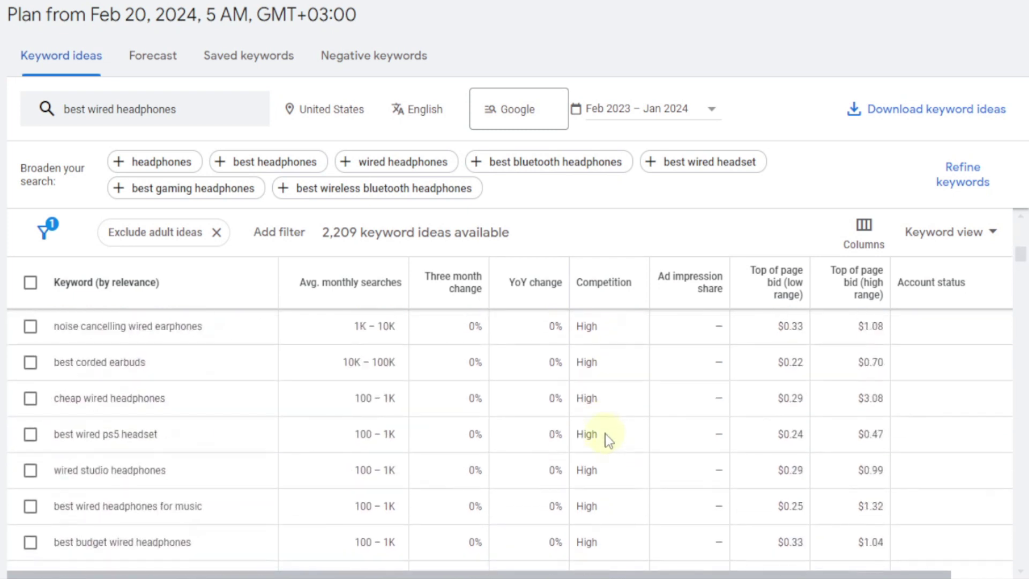
scroll(607, 440, "up", 5)
left_click(176, 108)
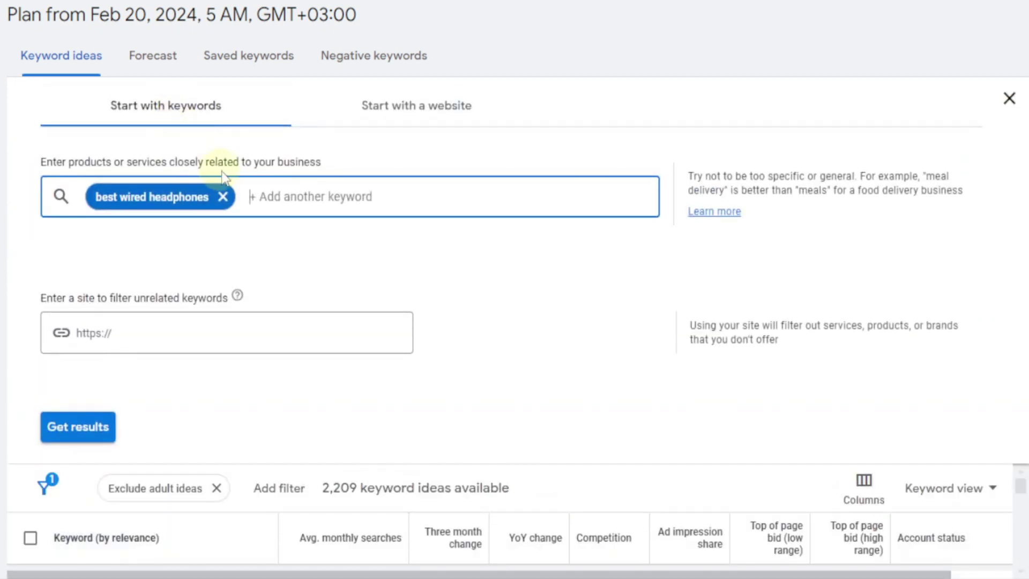
left_click(223, 196)
type("best wired headphones 2024")
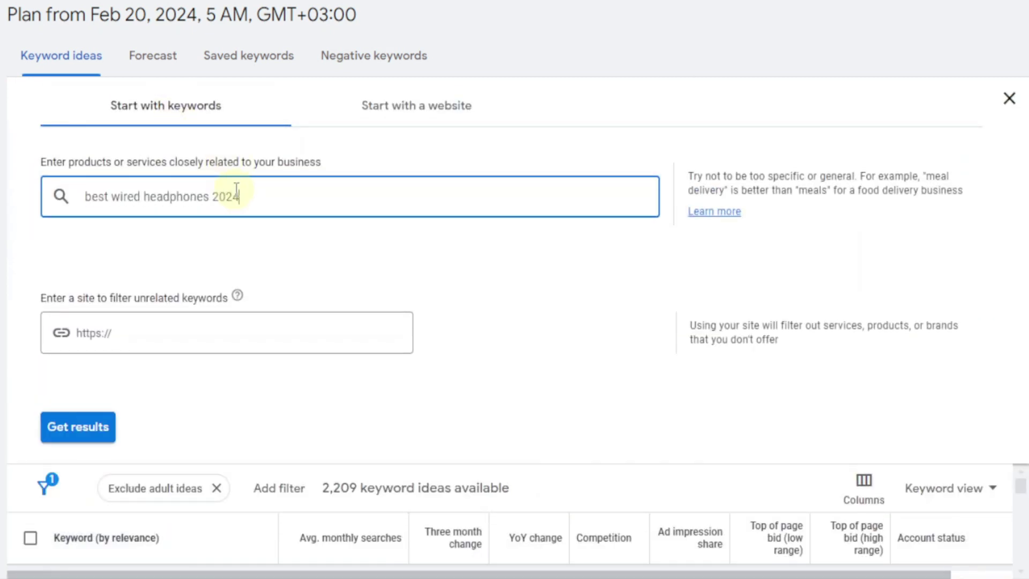
key("Return")
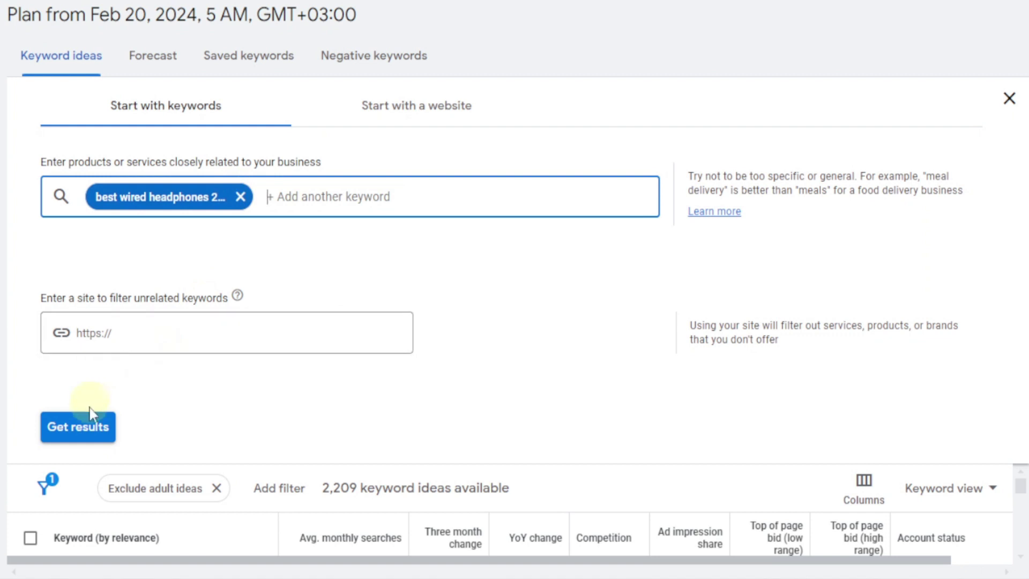
left_click(79, 426)
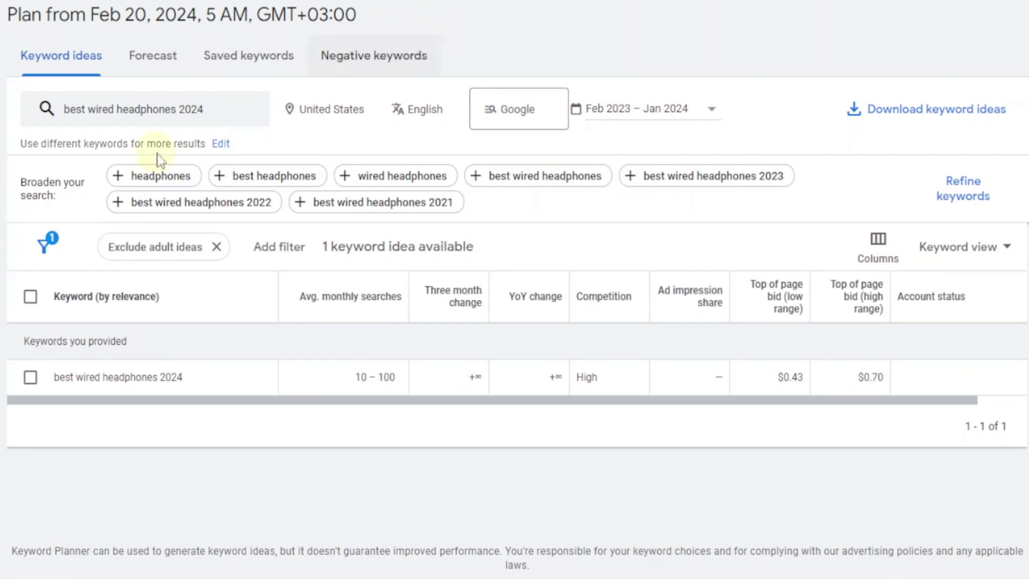
- Replace the search keyword with "best gardening tools" and get its keyword ideas
left_click(230, 109)
left_click(239, 196)
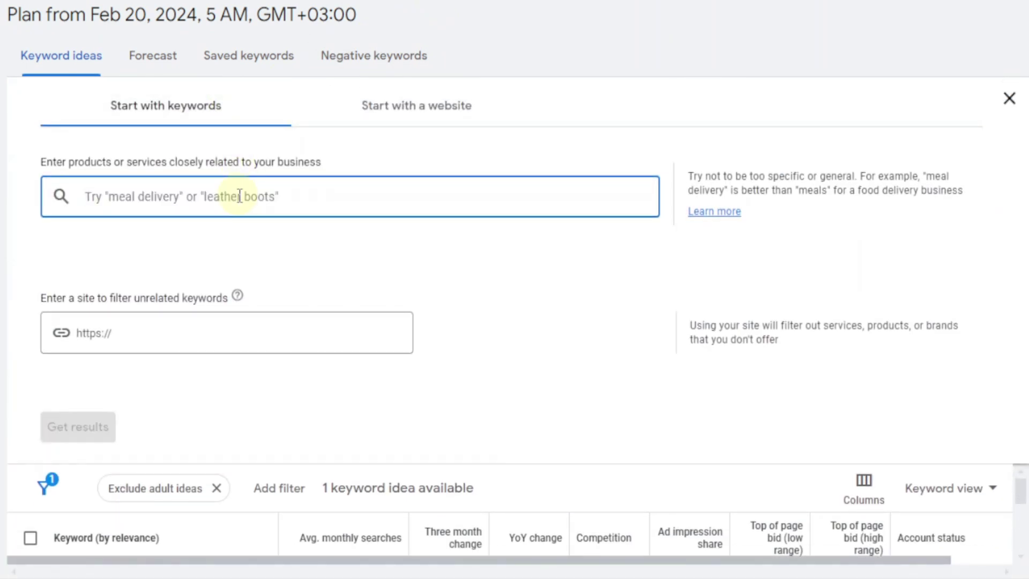
type("best gardening t")
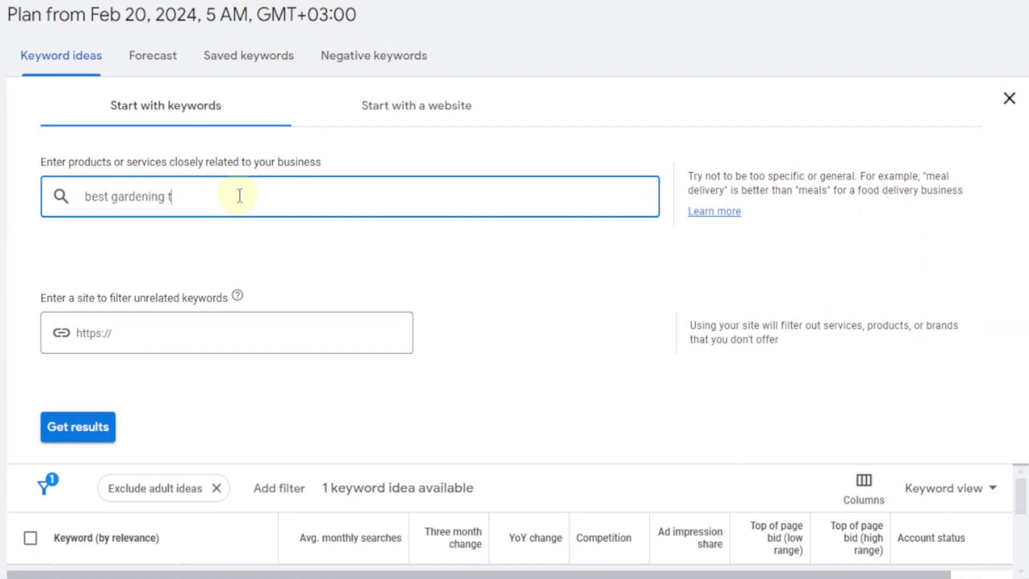
type("ools")
key("Return")
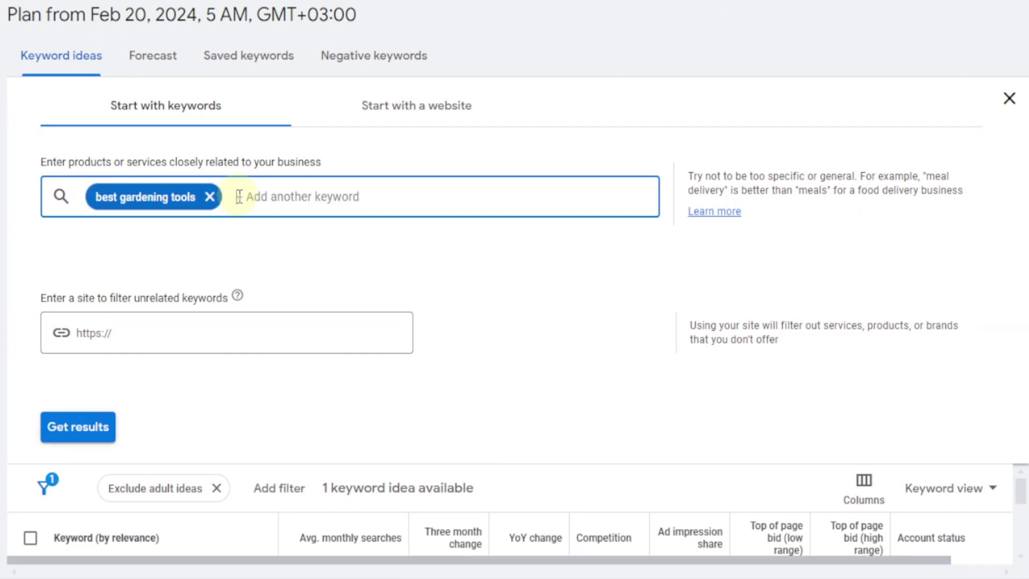
left_click(81, 433)
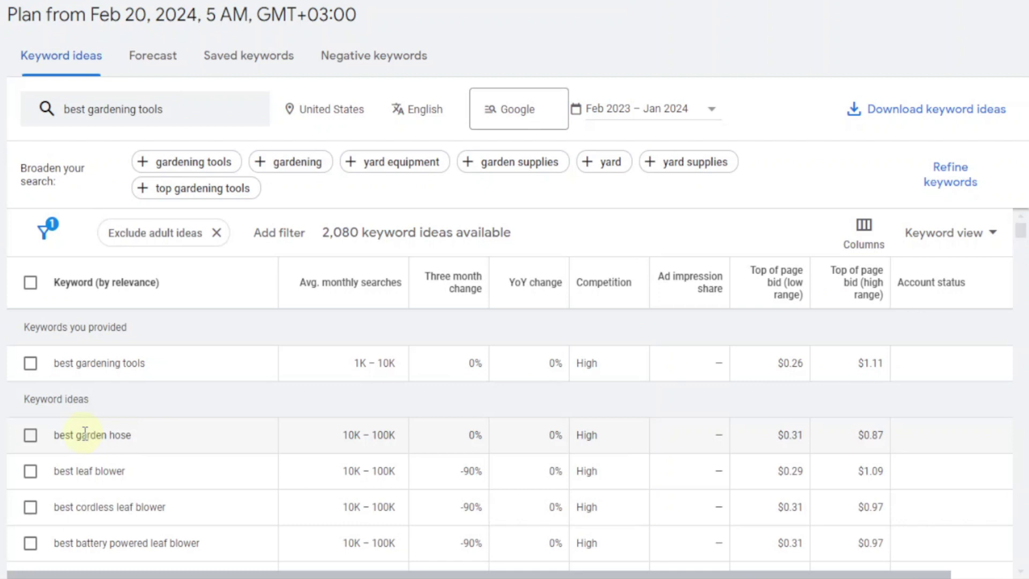
- Examine the keyword ideas for "best gardening tools" for entries with low competition
scroll(503, 406, "down", 8)
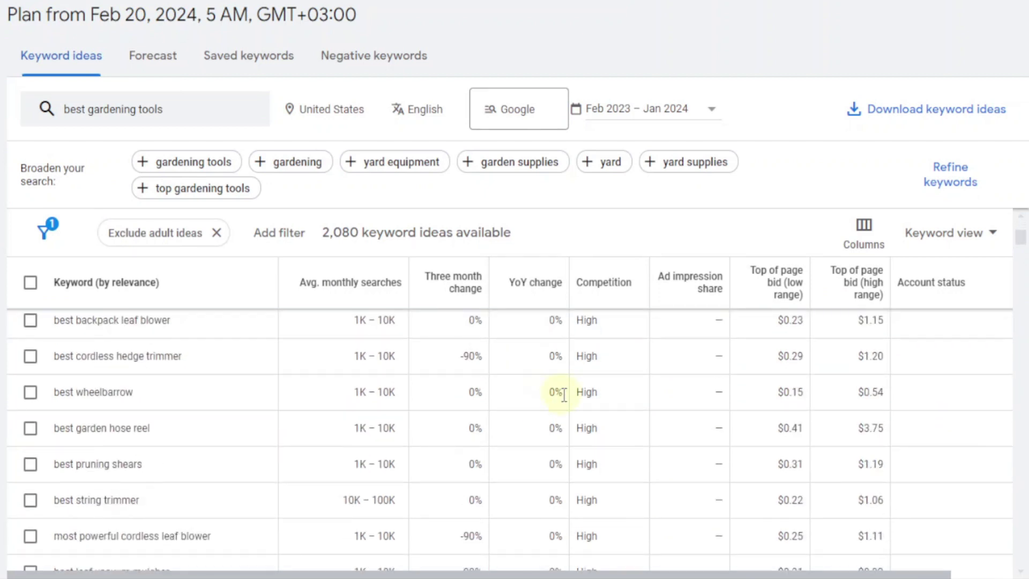
scroll(578, 402, "down", 5)
scroll(593, 410, "up", 2)
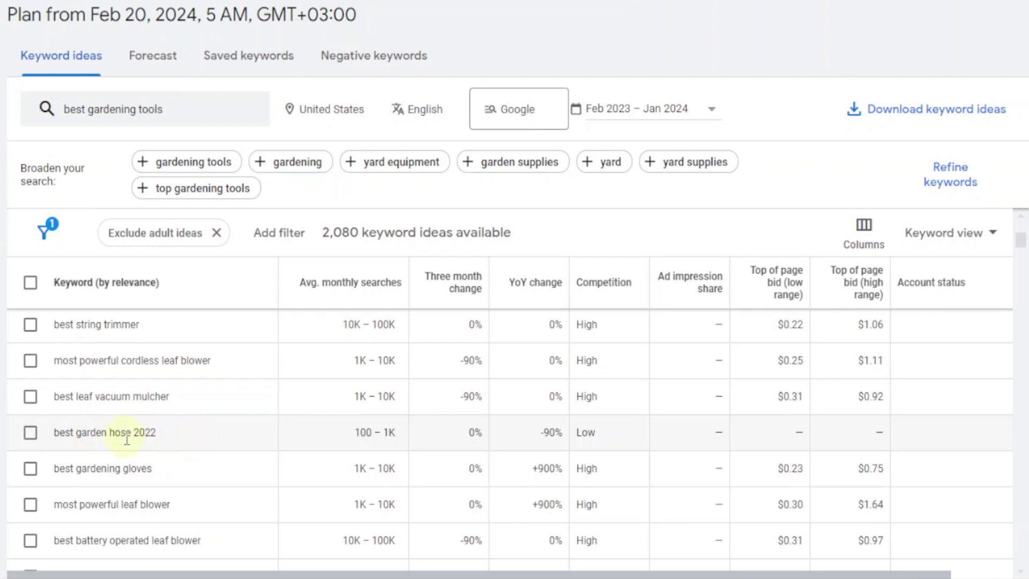
scroll(586, 415, "down", 5)
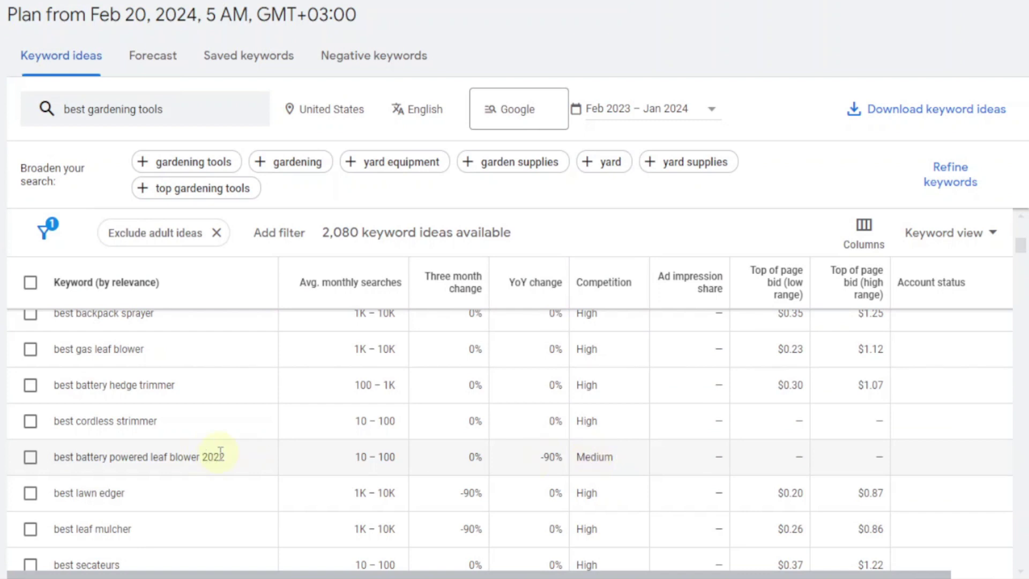
scroll(508, 447, "down", 4)
scroll(498, 442, "up", 8)
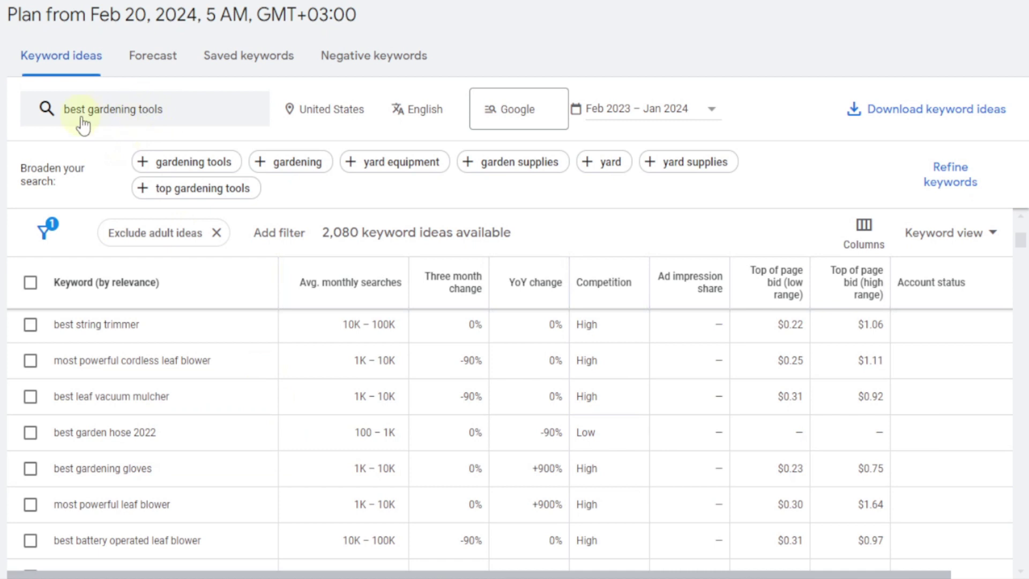
- Replace the search keyword with "best gardening tools for digging", get its keyword ideas and check their competition levels
left_click(167, 110)
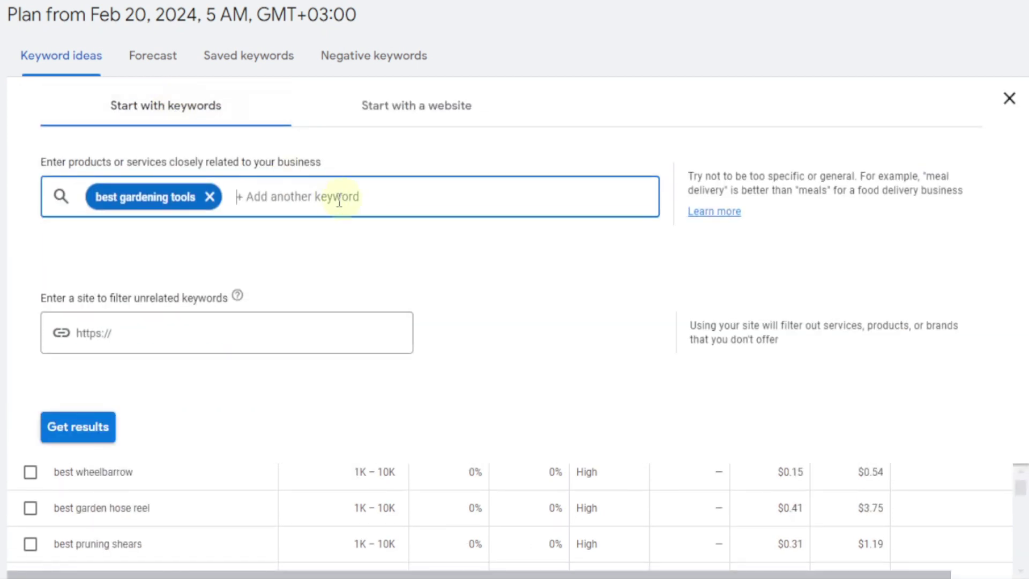
left_click(210, 195)
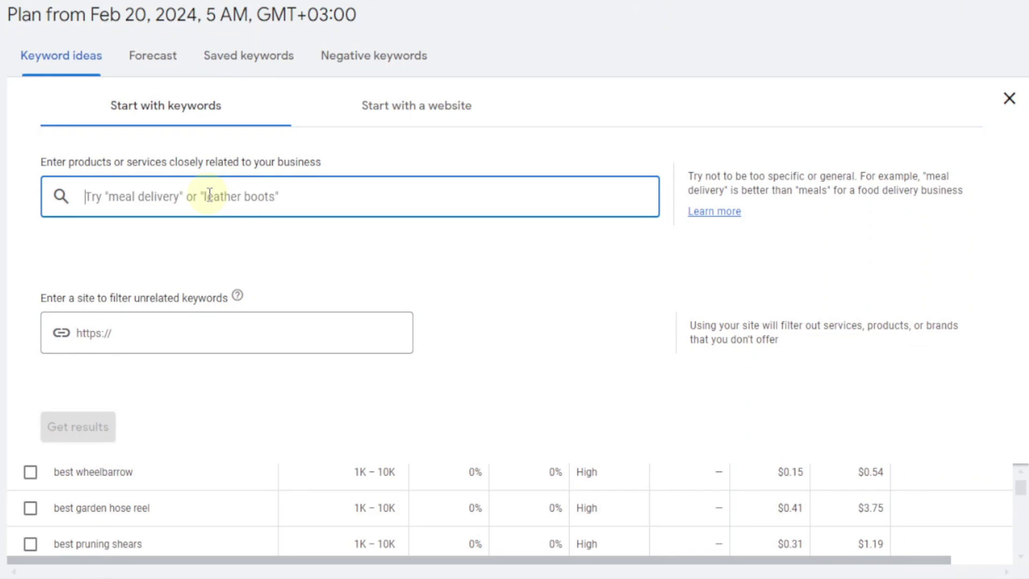
type("best")
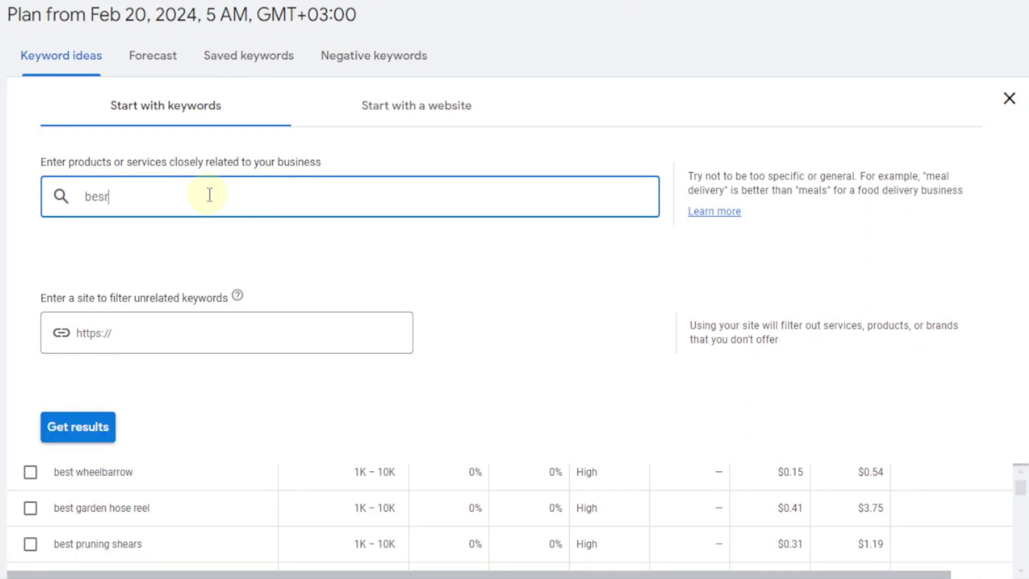
type(" gardening tools for")
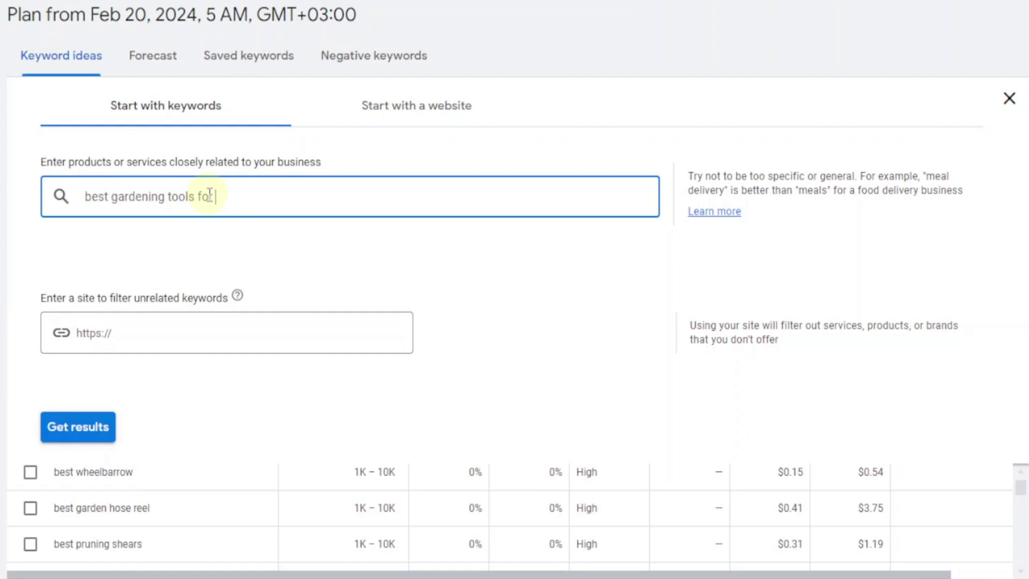
type(" digging")
key("Return")
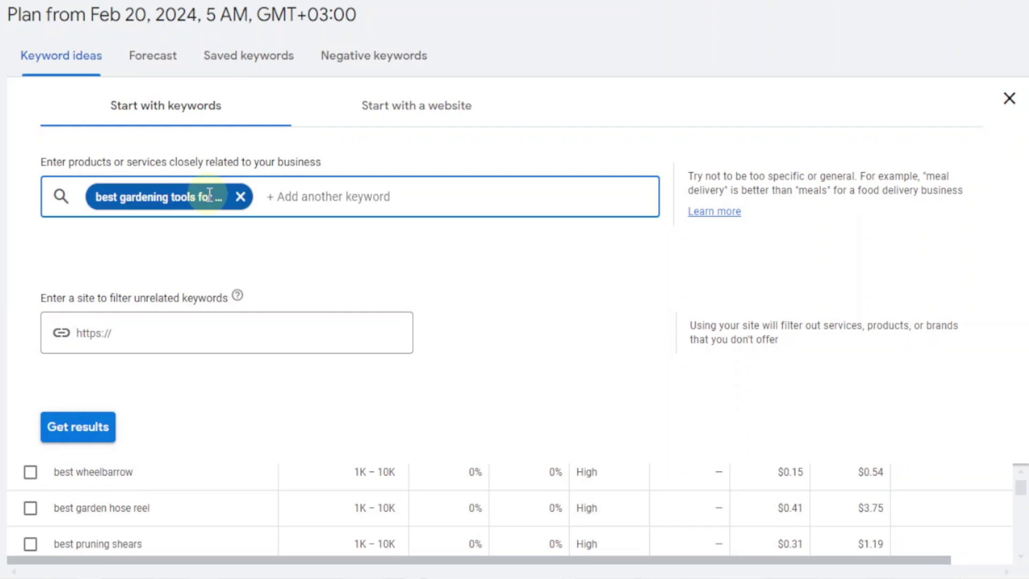
left_click(74, 423)
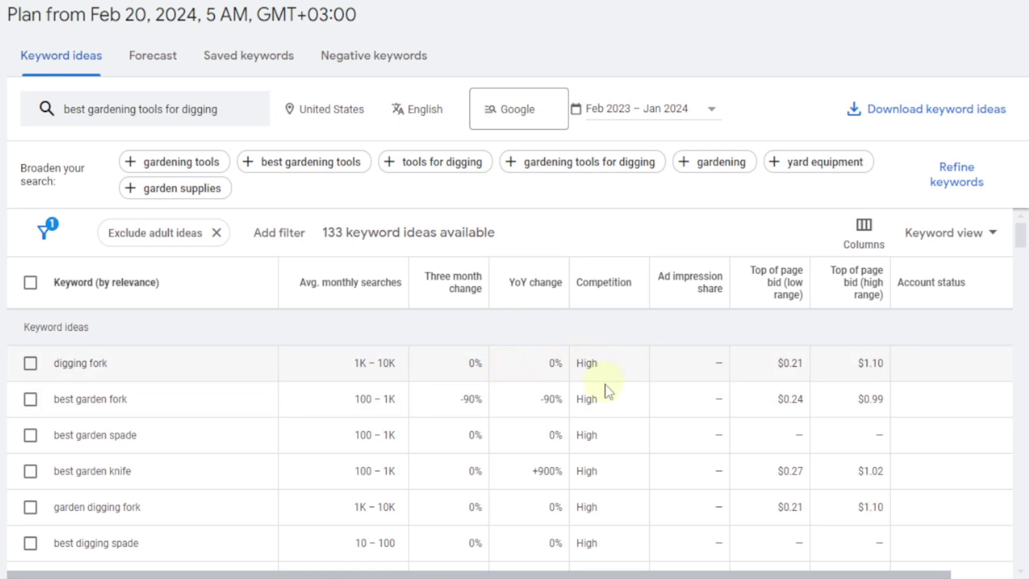
scroll(602, 429, "down", 8)
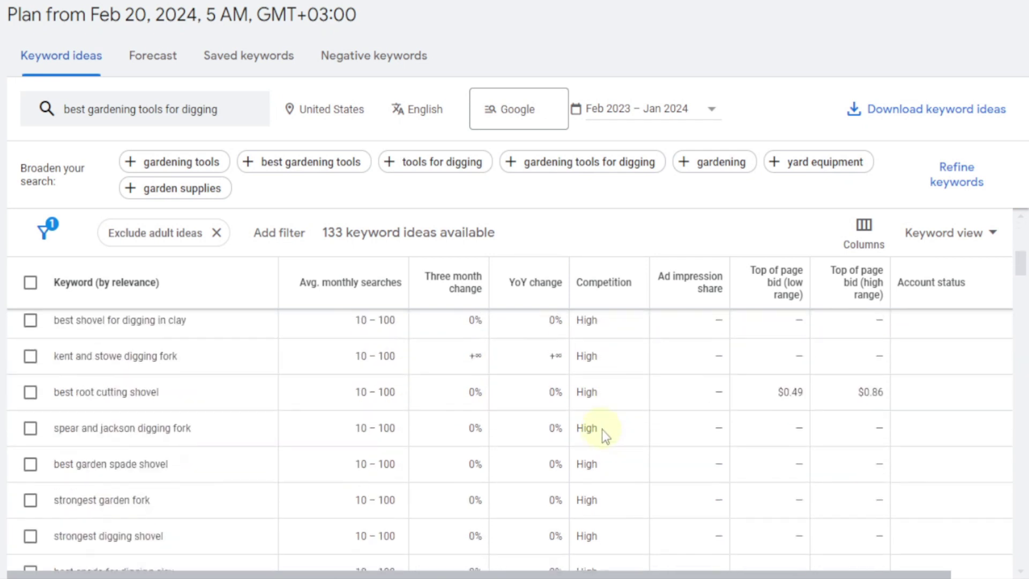
scroll(602, 429, "down", 5)
scroll(602, 428, "up", 10)
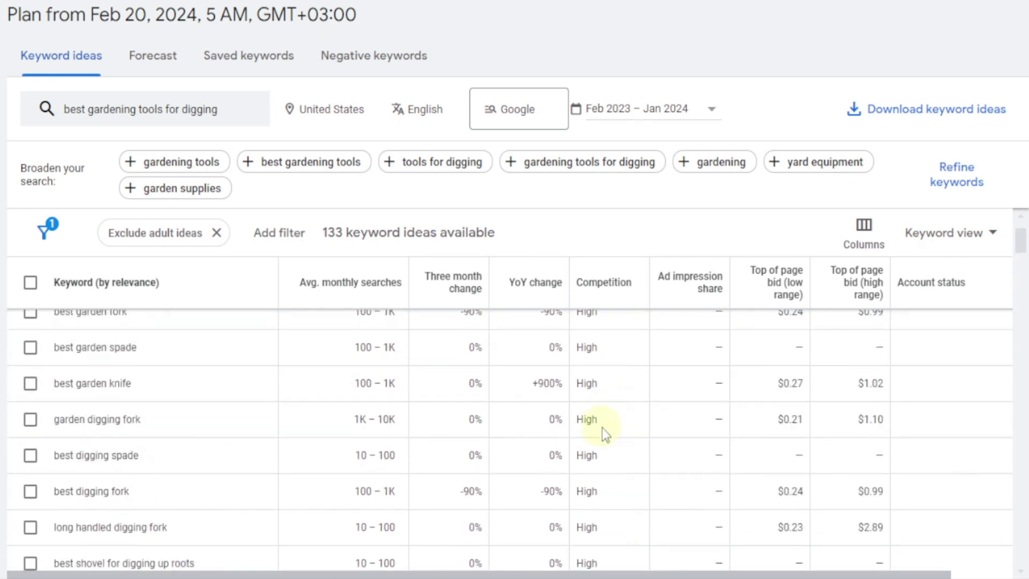
scroll(602, 428, "up", 2)
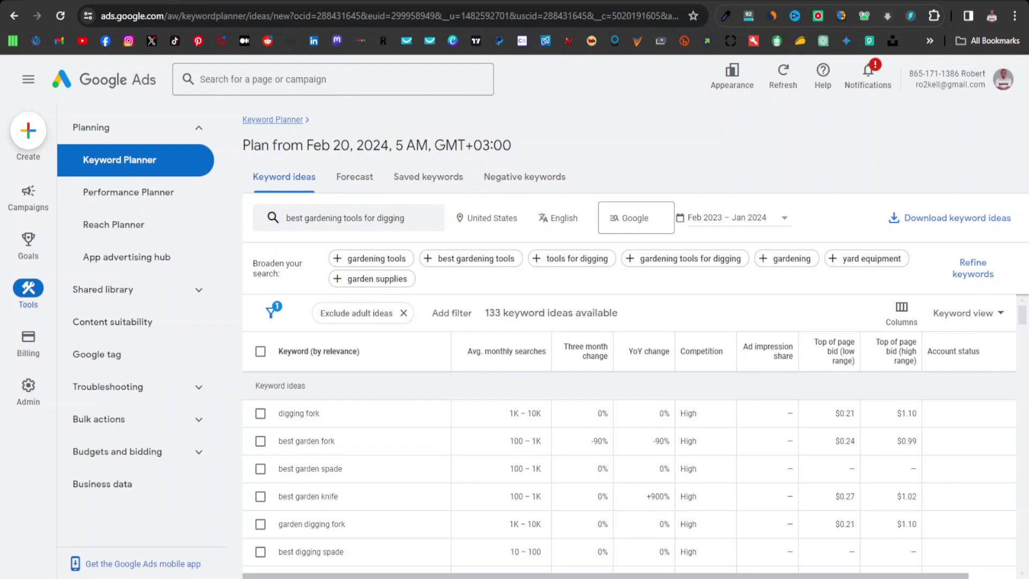
- Open a new browser tab and bring up the Google search suggestions for "best gardening"
key("ctrl+t")
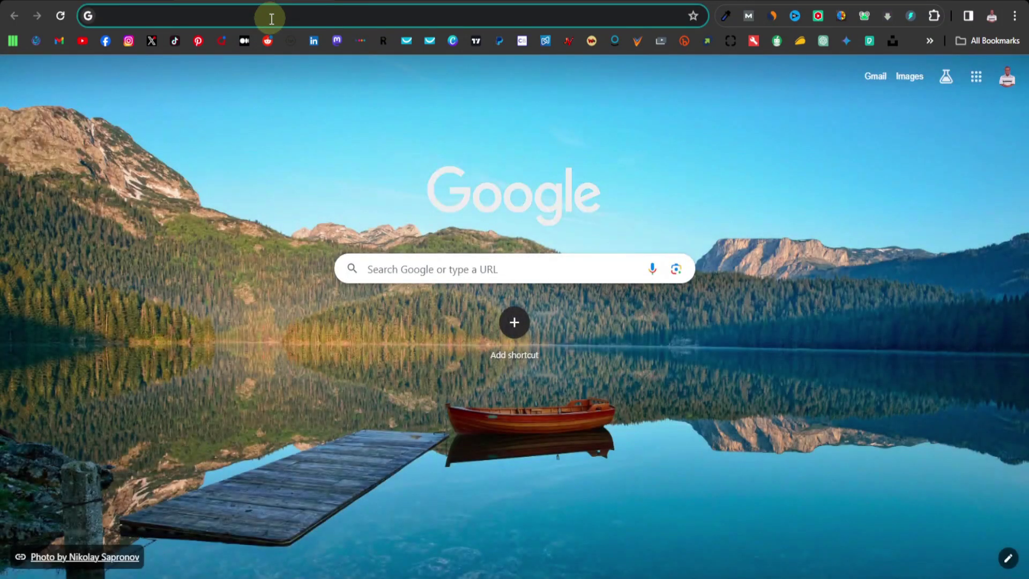
type("best gar")
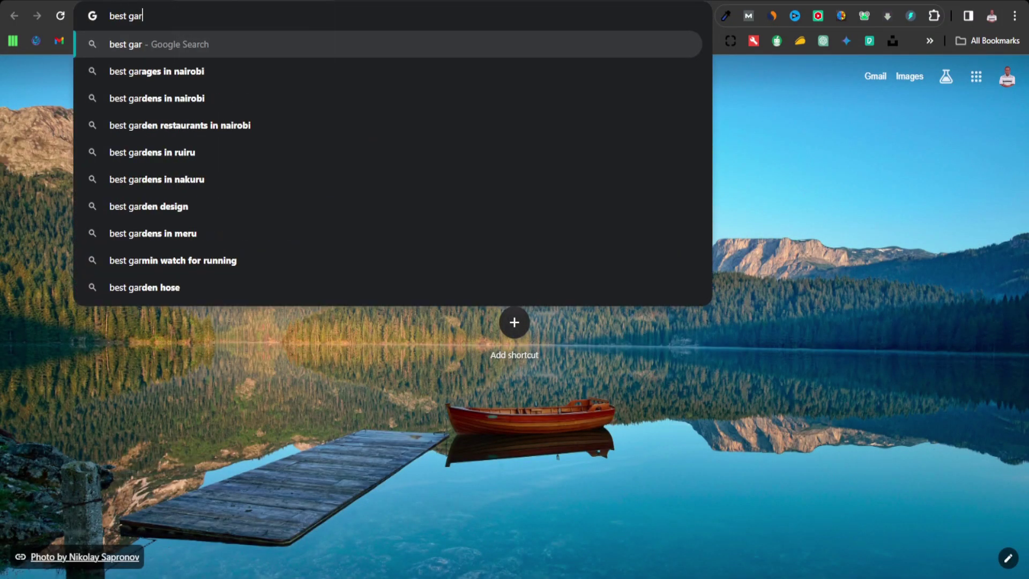
type("dening")
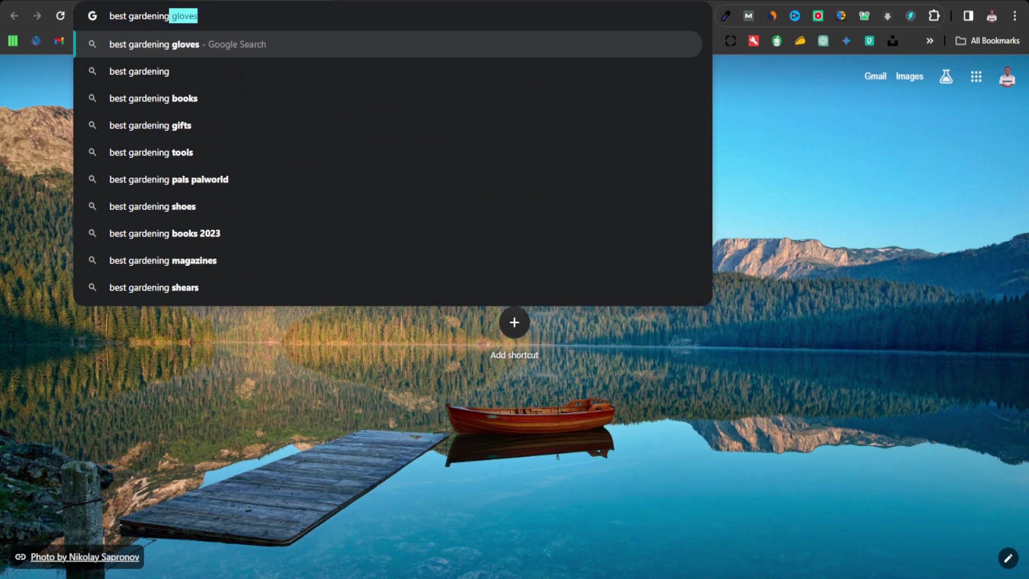
key("Right")
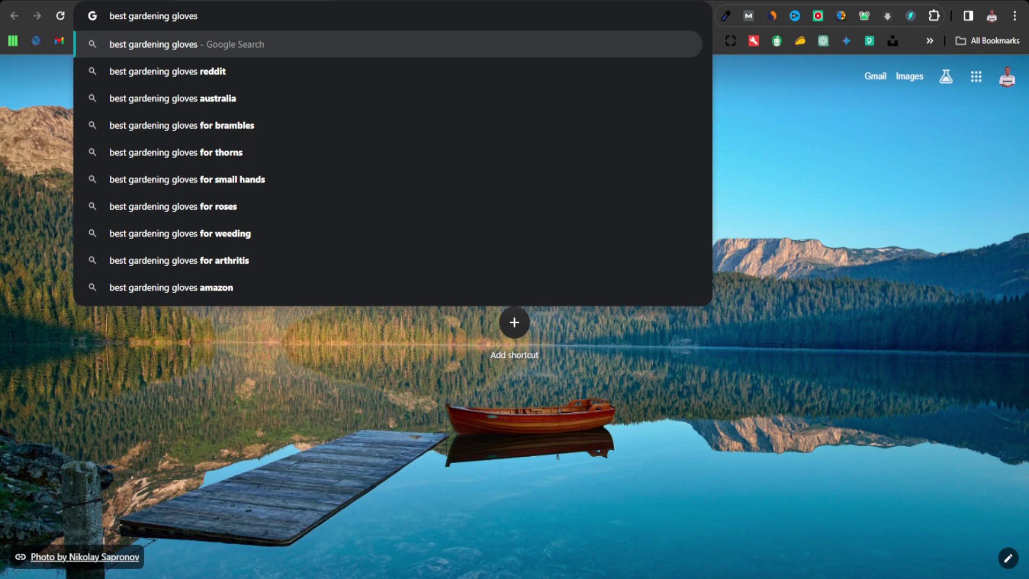
key("BackSpace")
key("BackSpace")
key("BackSpace")
key("BackSpace")
key("BackSpace")
key("BackSpace")
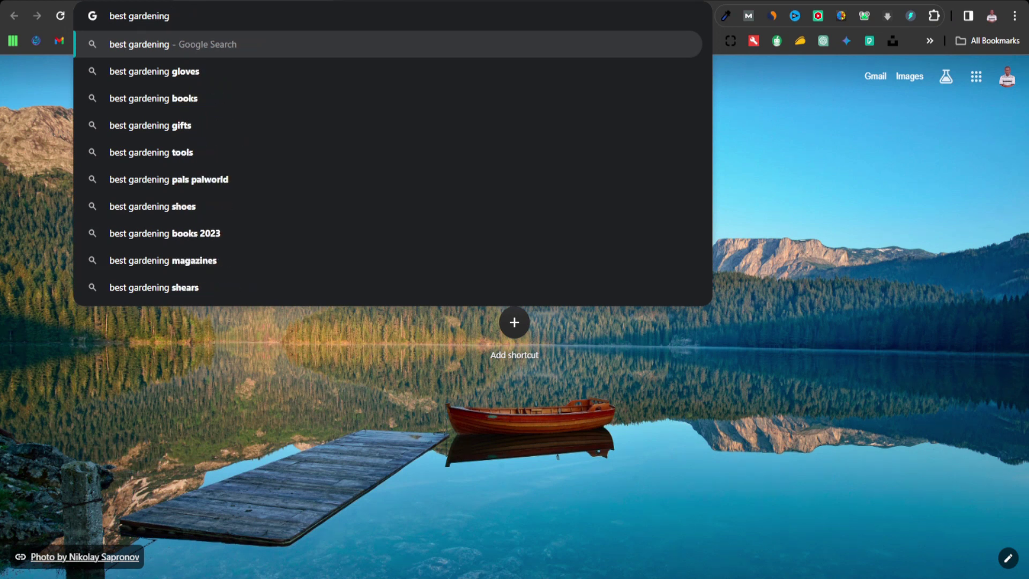
- Extend the query to "best gardening a" and go through its search suggestions
type("a")
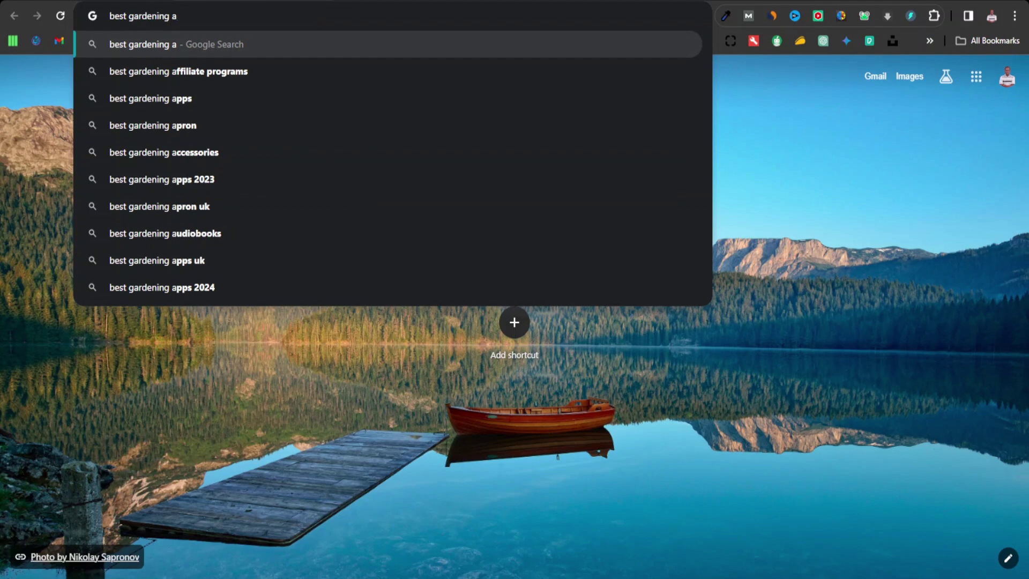
key("Down")
key("Down")
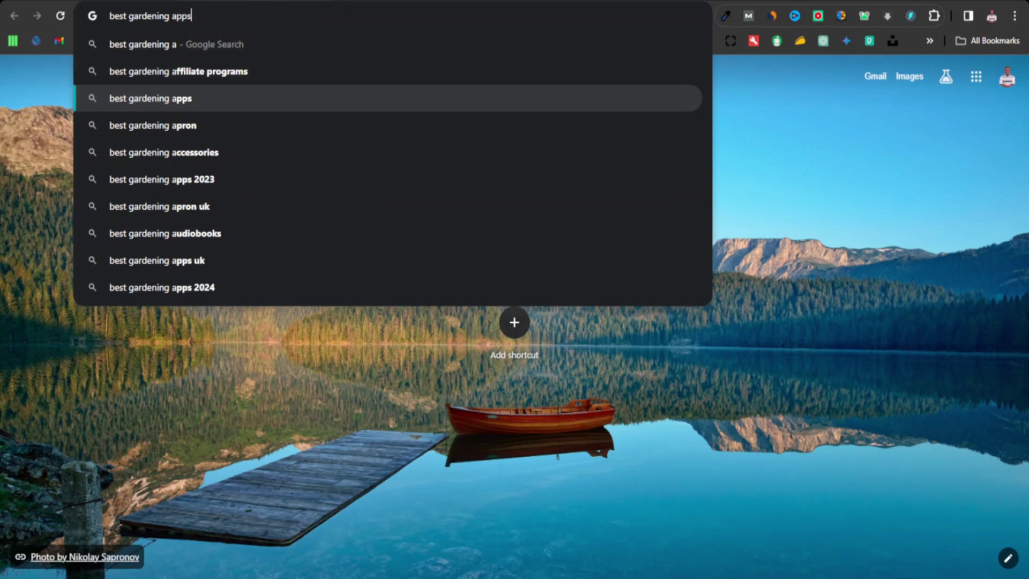
key("Down")
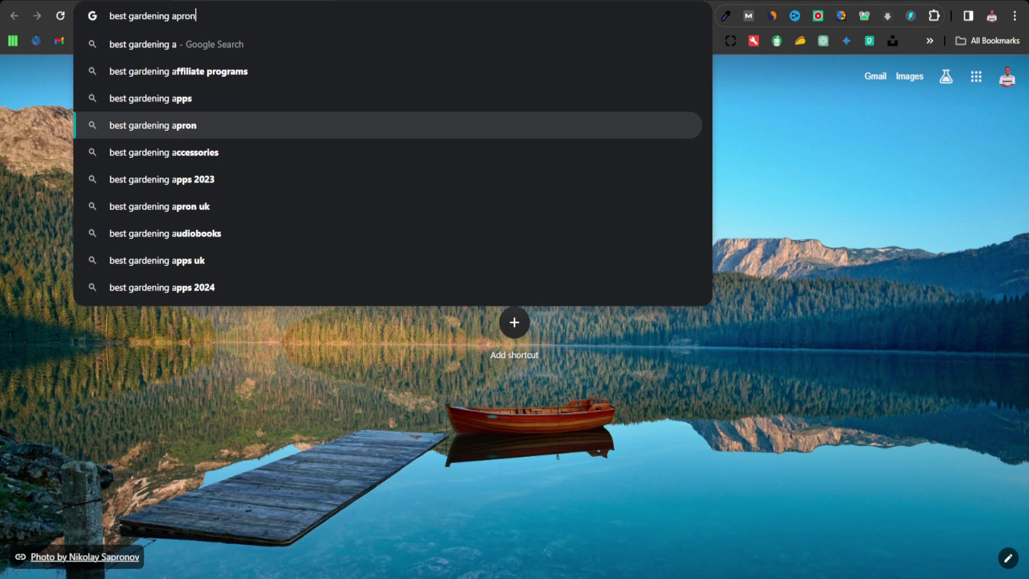
key("Down")
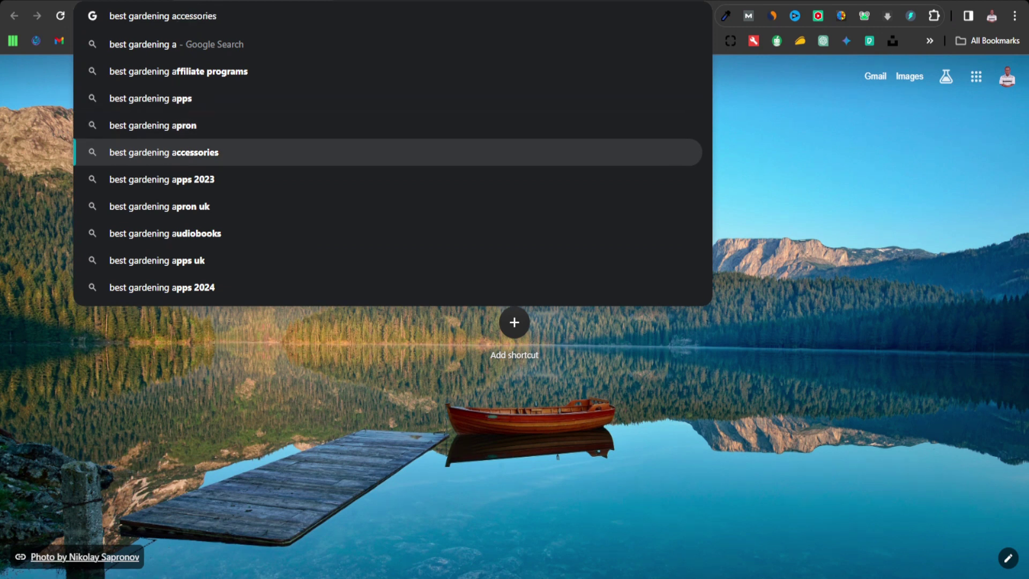
key("Down")
key("Down")
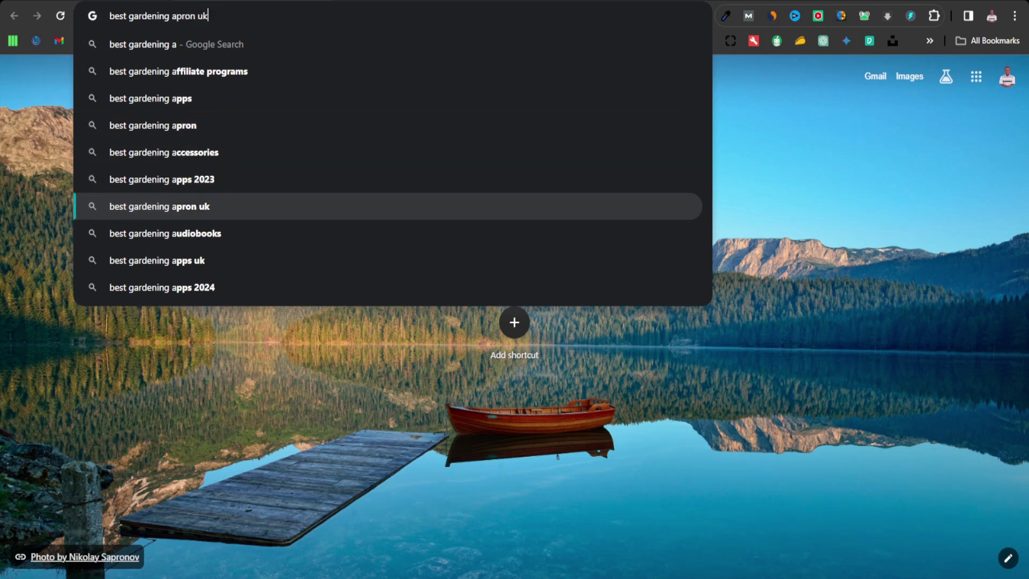
key("Down")
key("Up")
key("Up")
key("Up")
key("Up")
key("Up")
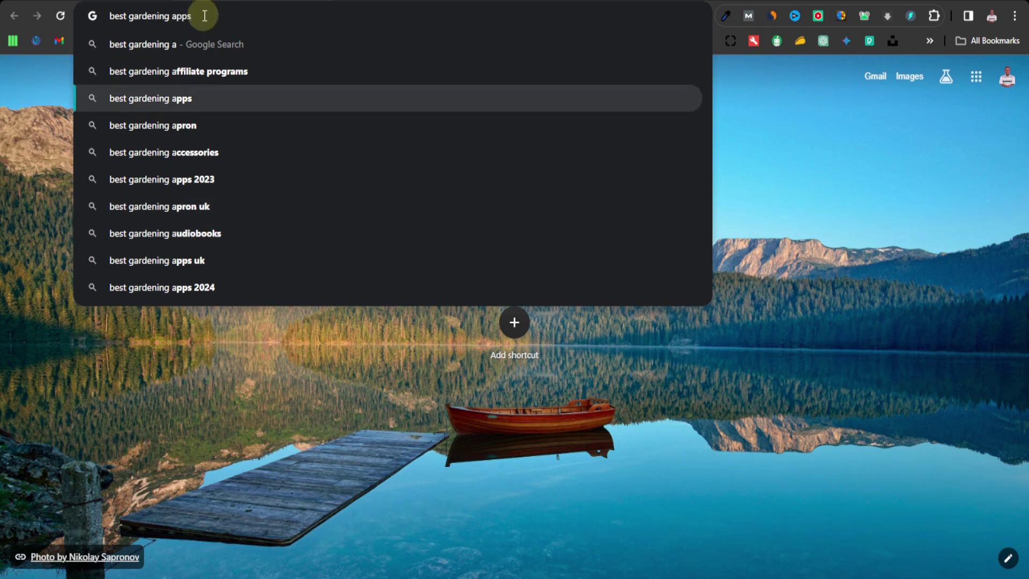
- Change the query to "best gardening b" and go through its search suggestions
key("BackSpace")
key("BackSpace")
key("BackSpace")
key("BackSpace")
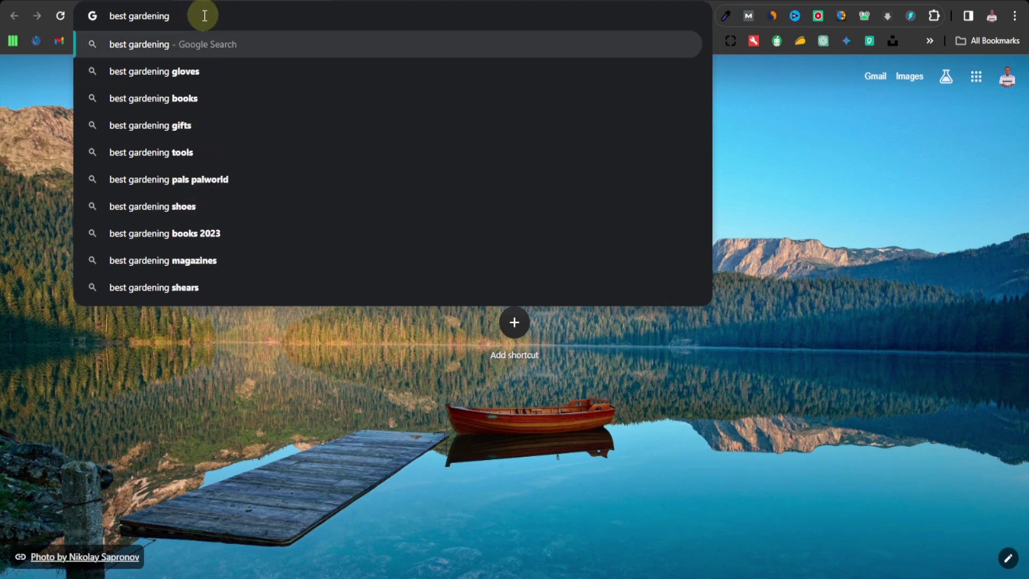
type("b")
key("Down")
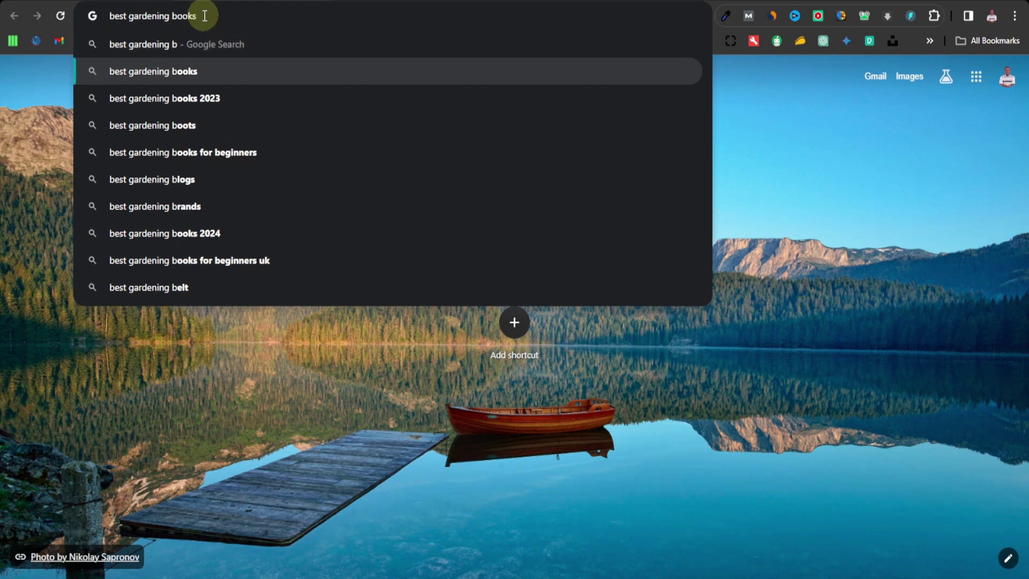
key("Down")
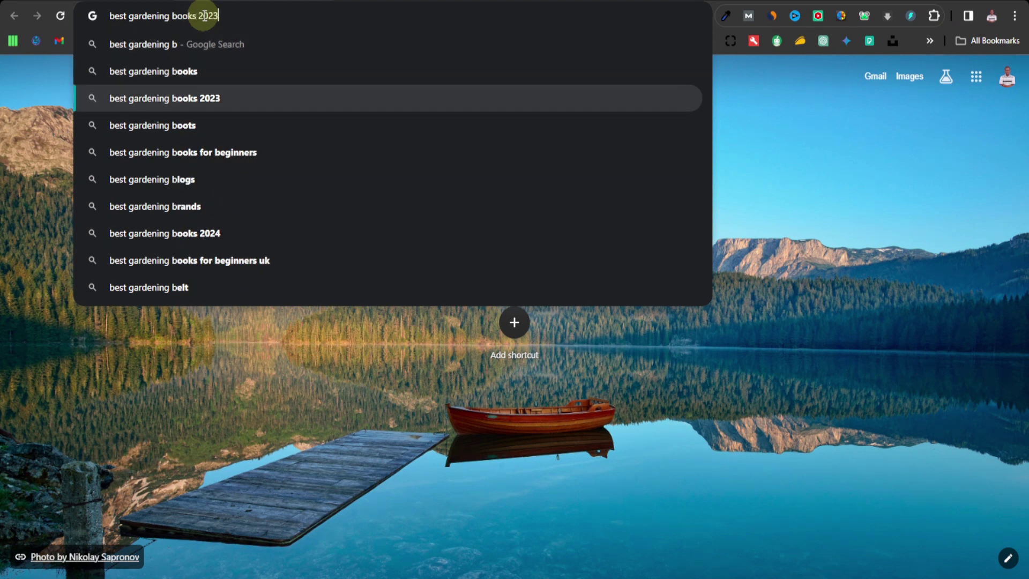
key("Down")
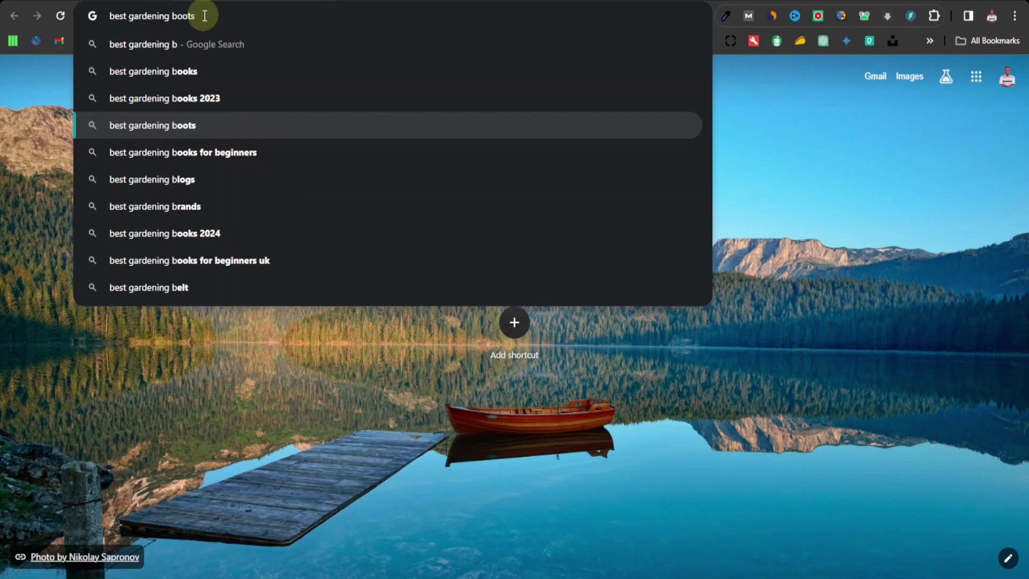
key("Down")
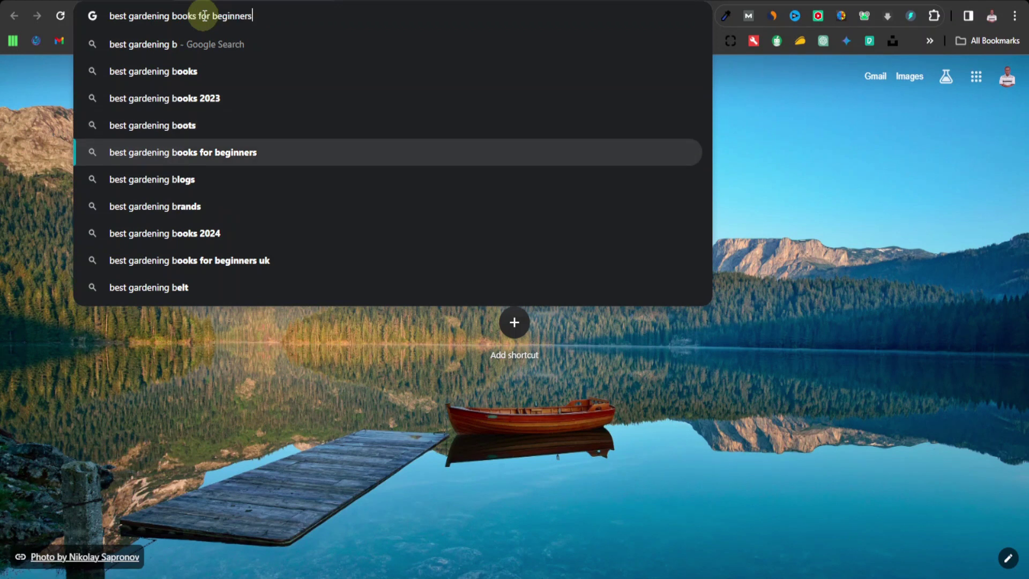
key("Down")
key("Down")
key("Down")
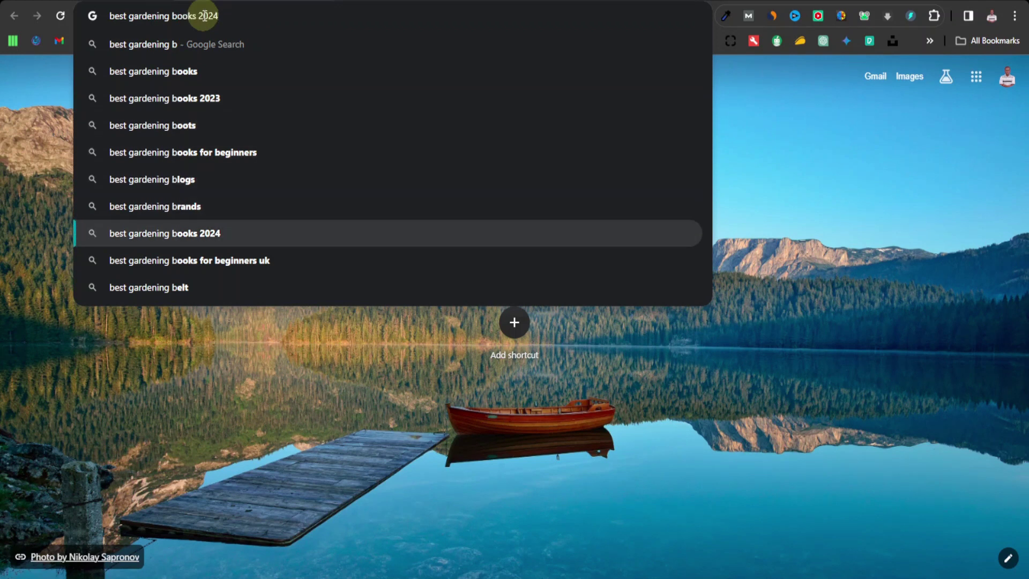
key("Up")
key("Up")
key("Up")
key("Up")
key("Up")
key("Up")
key("Up")
key("Up")
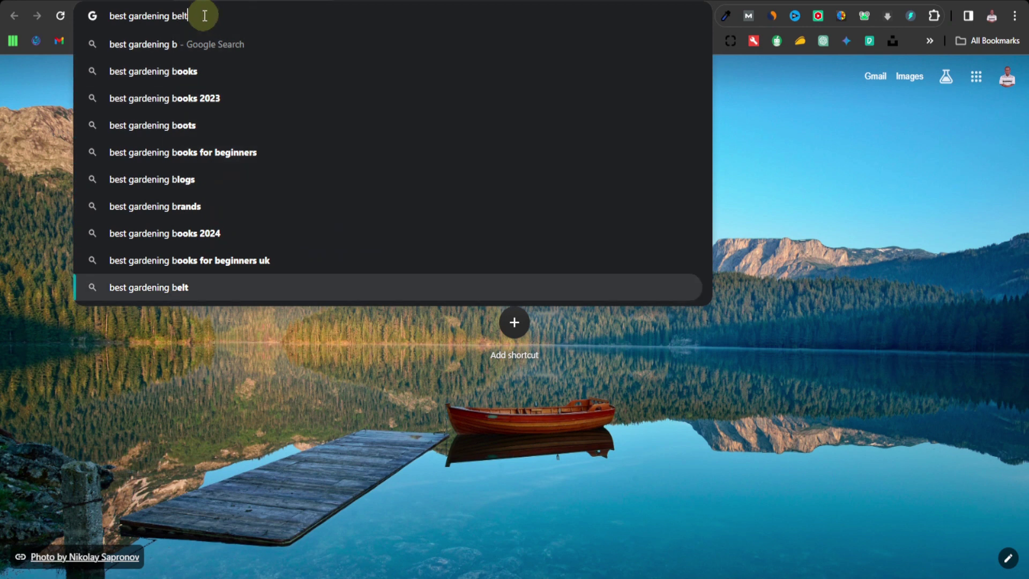
- Change the query to "best gardening c" and go through its first search suggestions
key("Down")
key("BackSpace")
type("c")
key("Down")
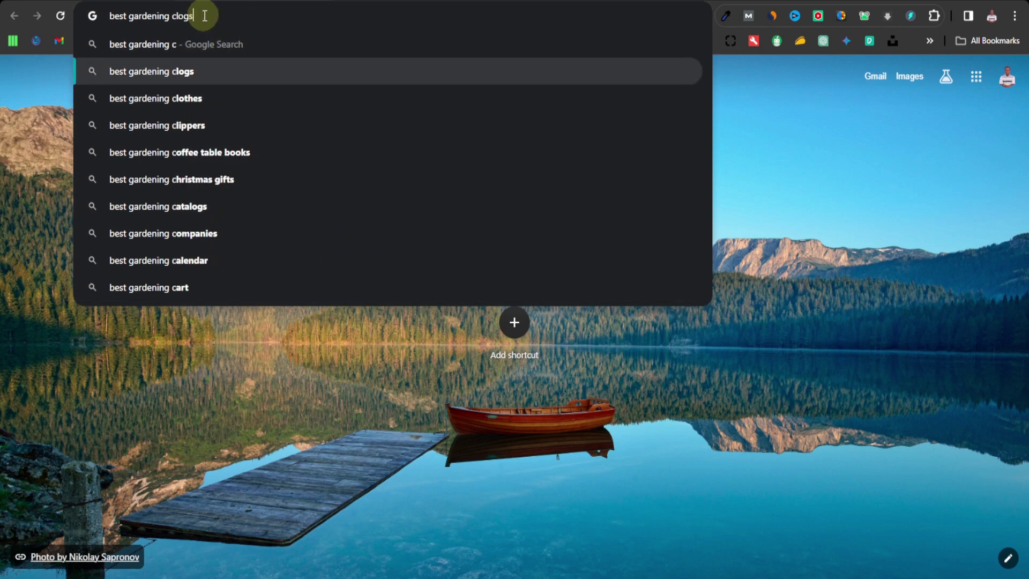
key("Down")
key("Down")
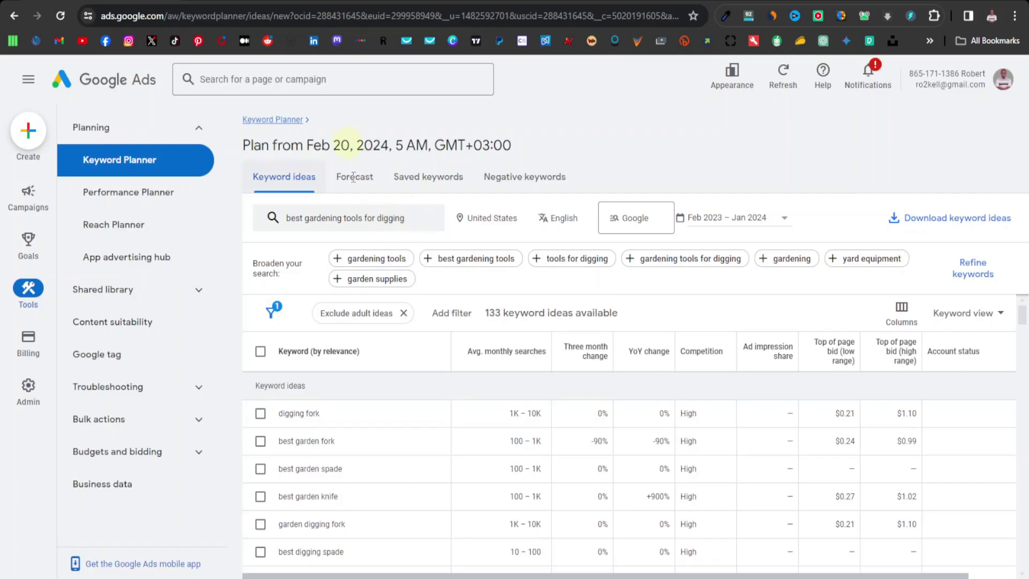
- Replace the keyword query with "best gardening clogs" and get its keyword ideas
left_click(391, 220)
left_click(423, 284)
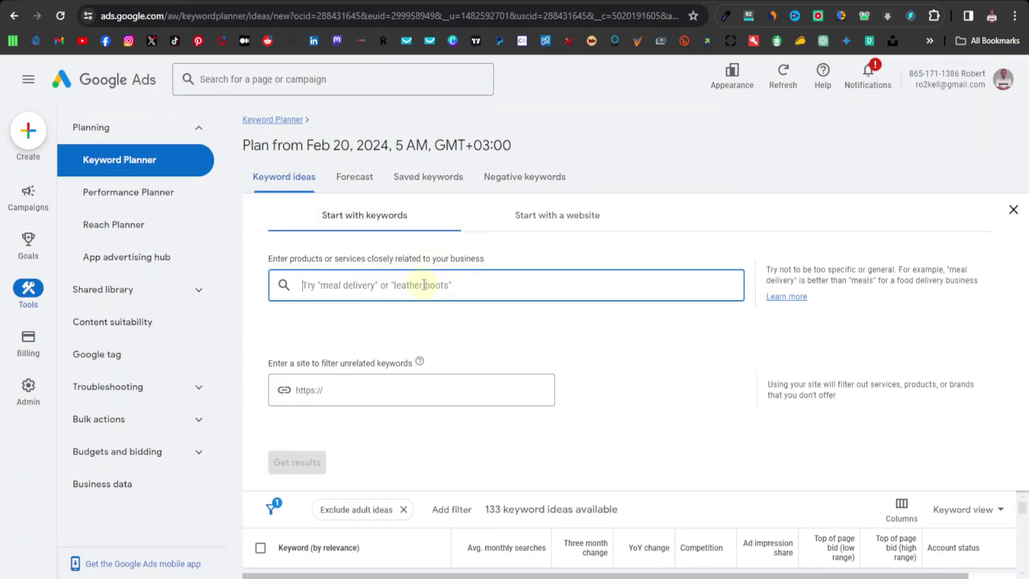
type("best gardening clogs")
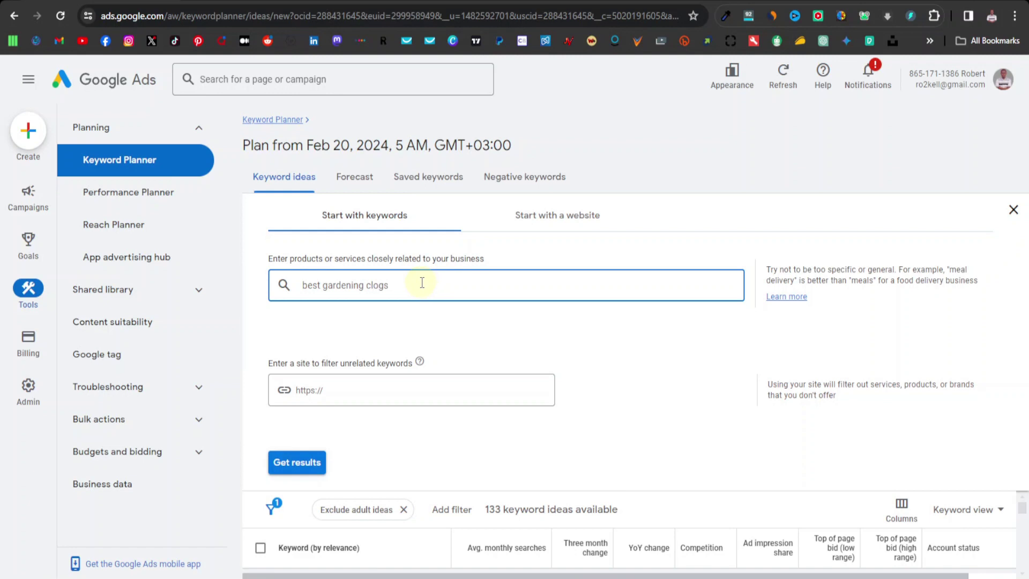
left_click(296, 461)
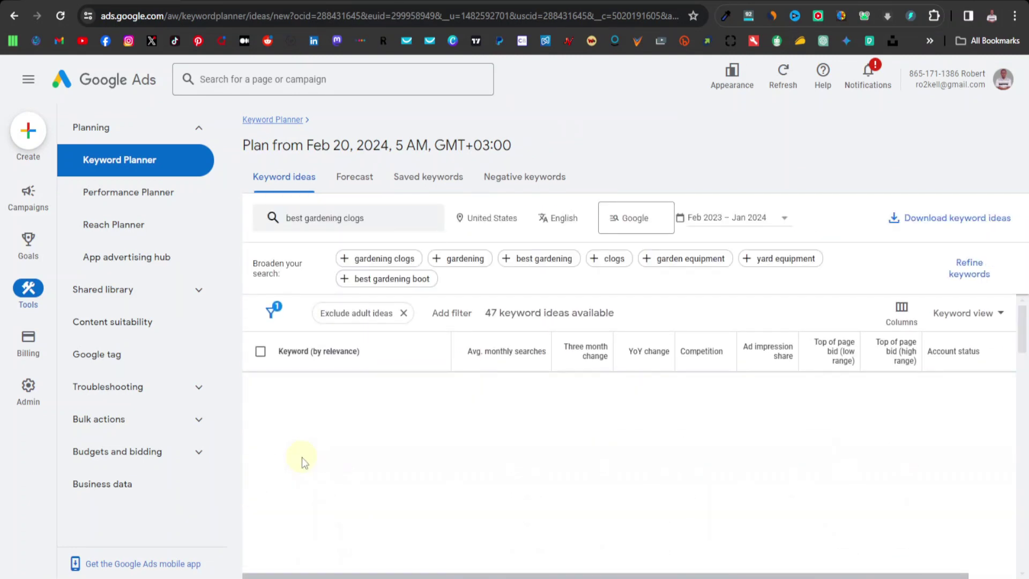
- Examine the competition and average monthly searches of the keyword ideas for "best gardening clogs"
scroll(450, 394, "down", 6)
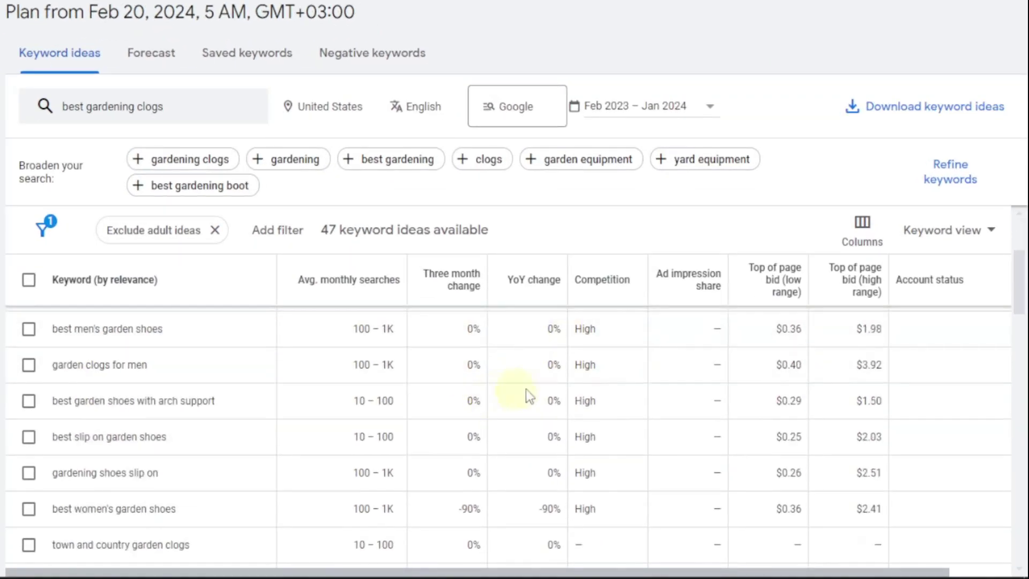
scroll(568, 389, "down", 10)
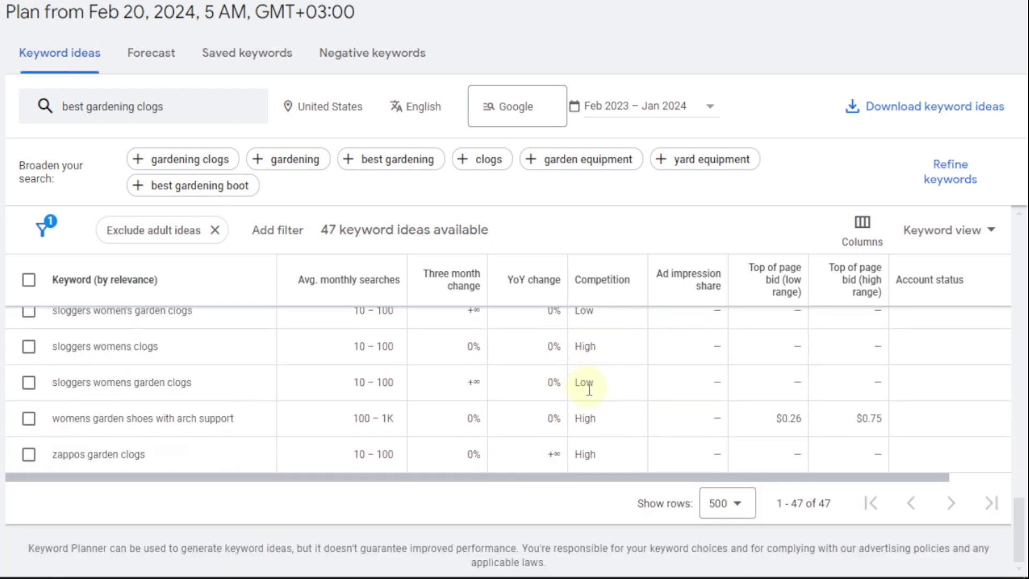
scroll(588, 389, "up", 5)
scroll(588, 389, "up", 8)
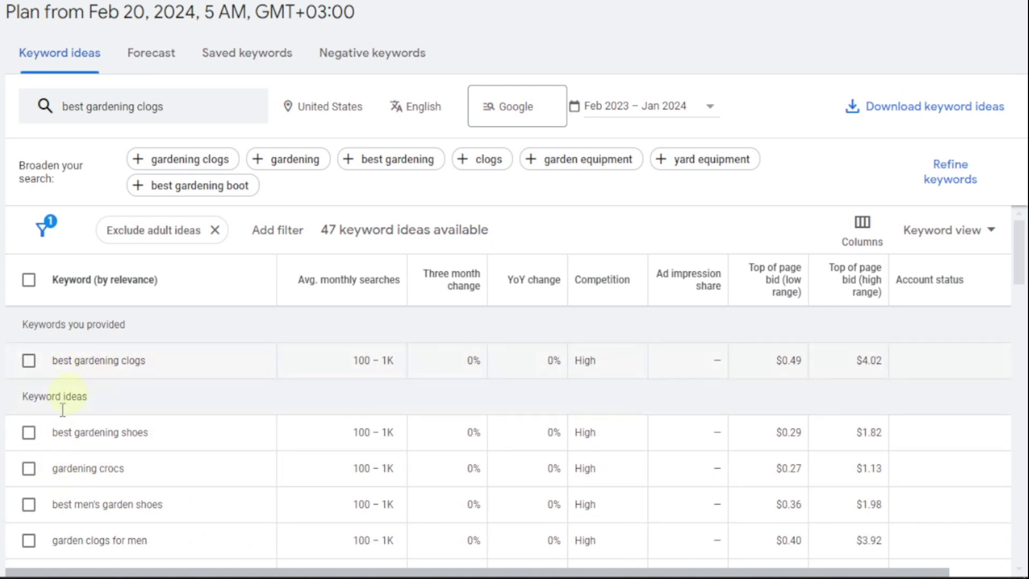
scroll(69, 429, "down", 2)
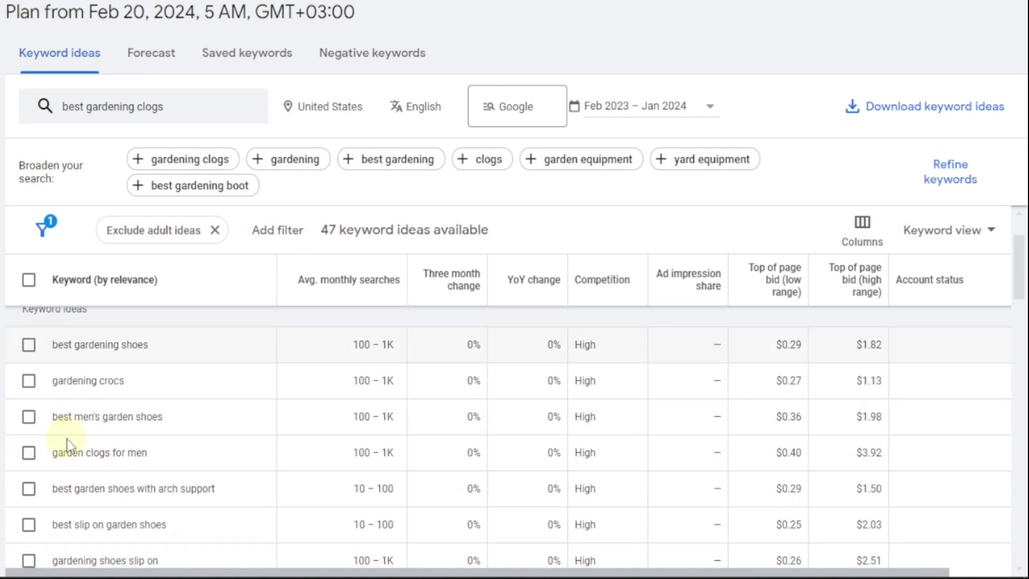
scroll(67, 440, "down", 2)
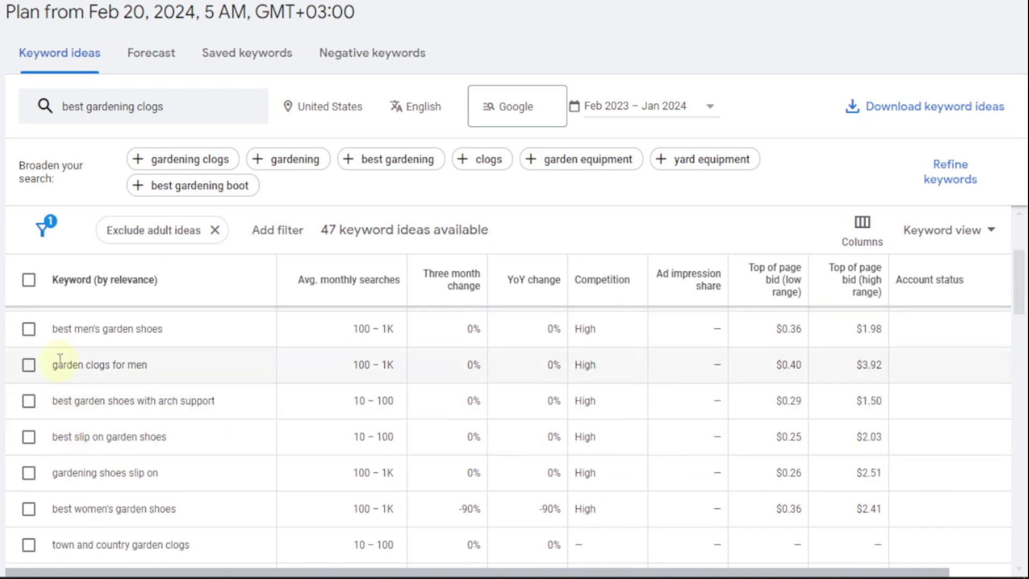
scroll(59, 364, "down", 6)
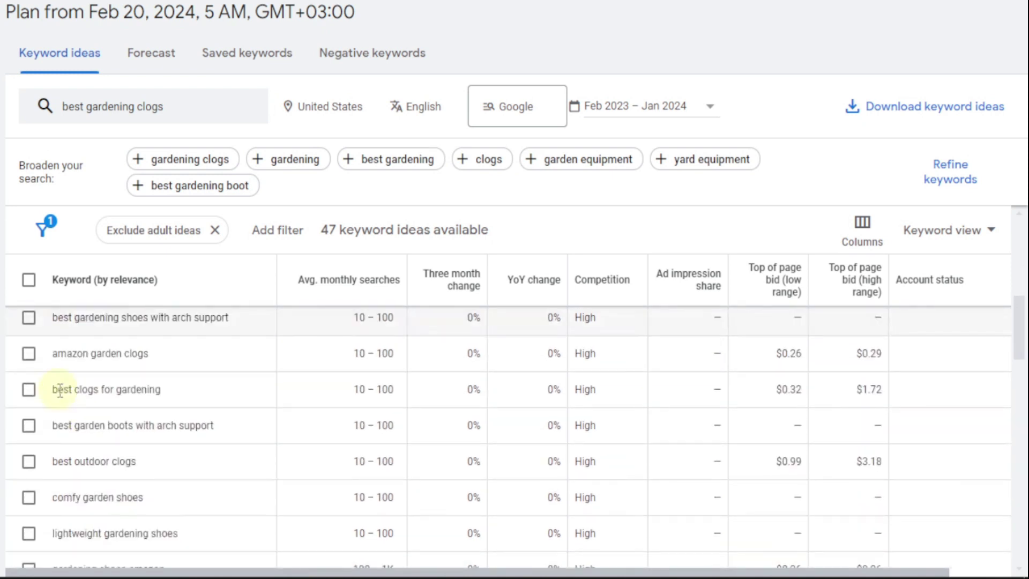
scroll(66, 420, "down", 4)
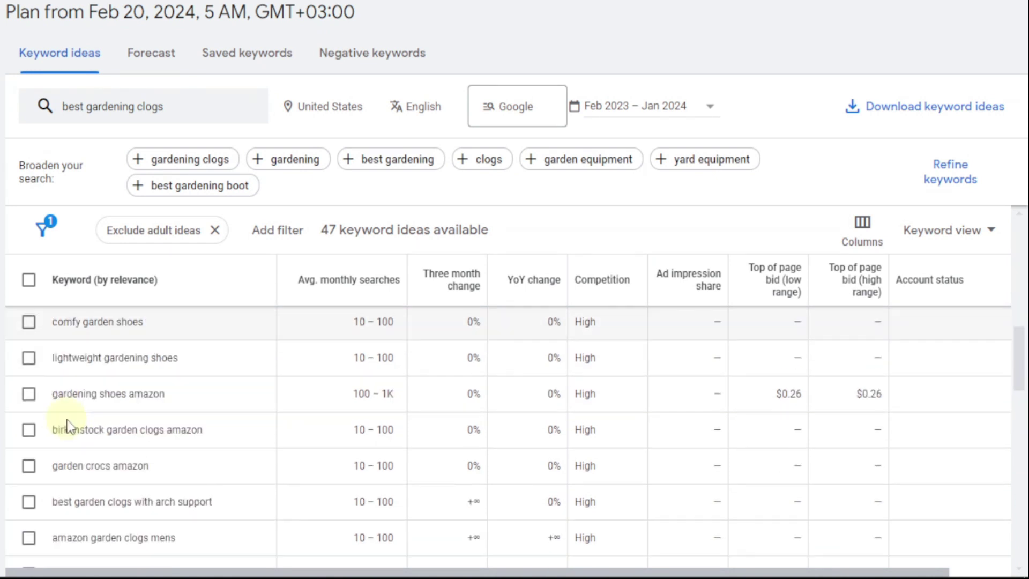
scroll(65, 421, "down", 6)
scroll(66, 418, "down", 4)
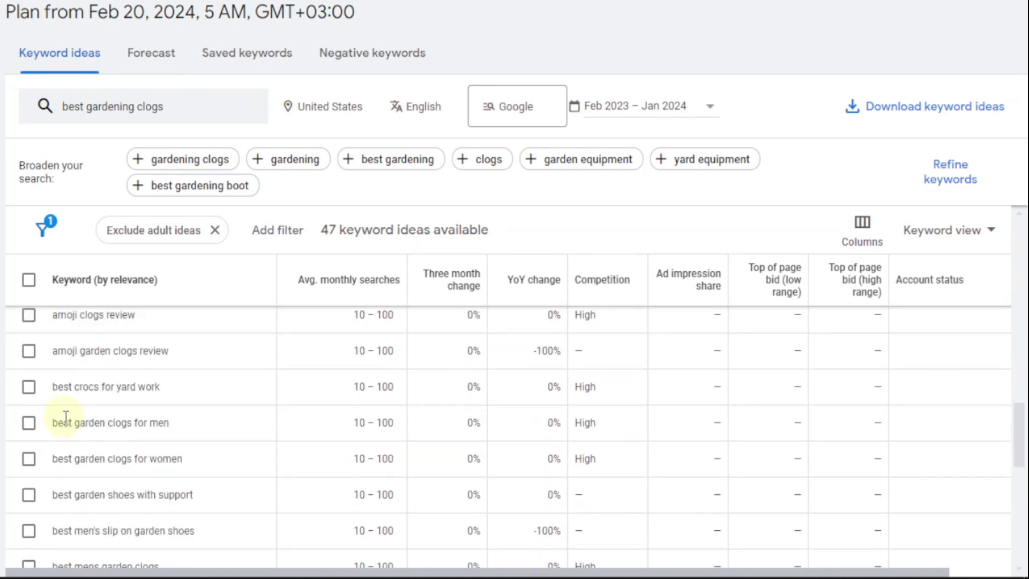
scroll(64, 417, "up", 20)
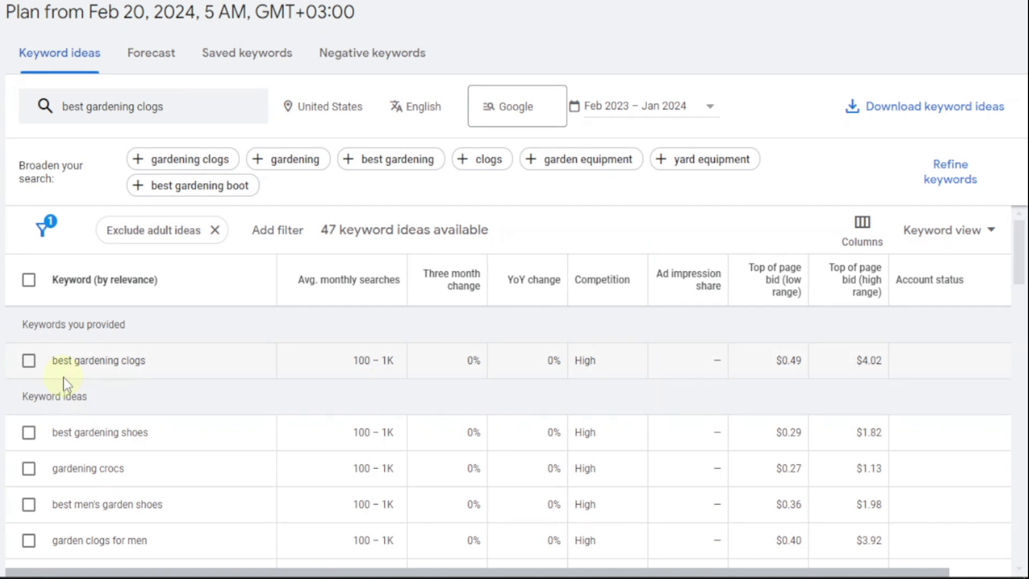
- Replace the keyword query with "how to plant" and get its keyword ideas
left_click(175, 108)
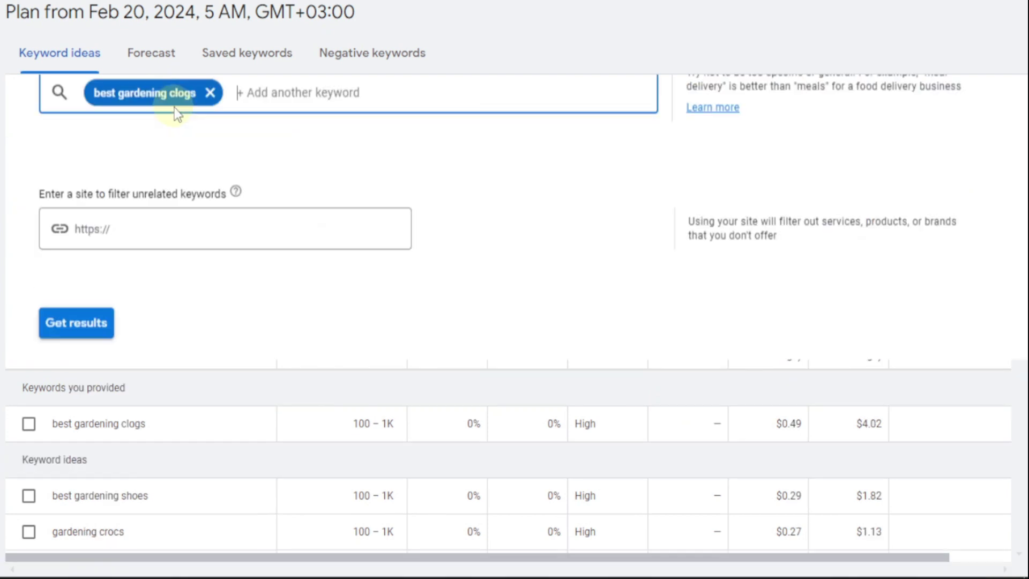
left_click(210, 194)
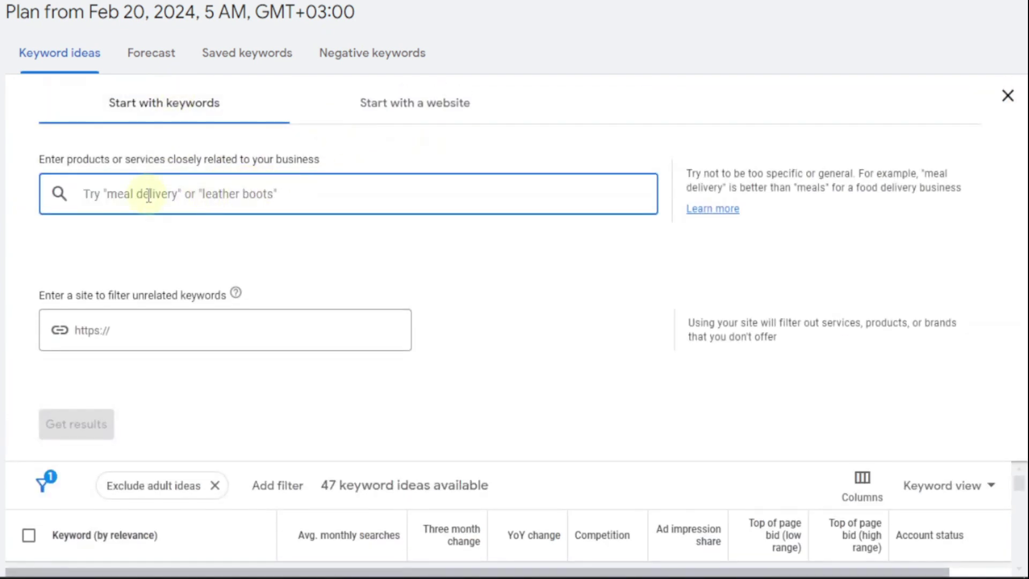
type("how t")
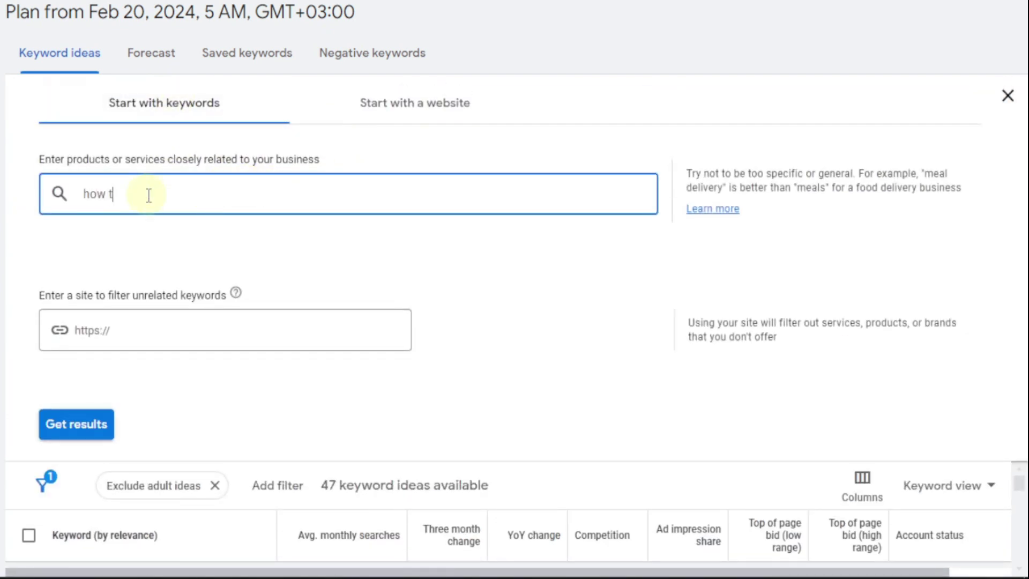
type("o use")
key("BackSpace")
key("BackSpace")
type("plant")
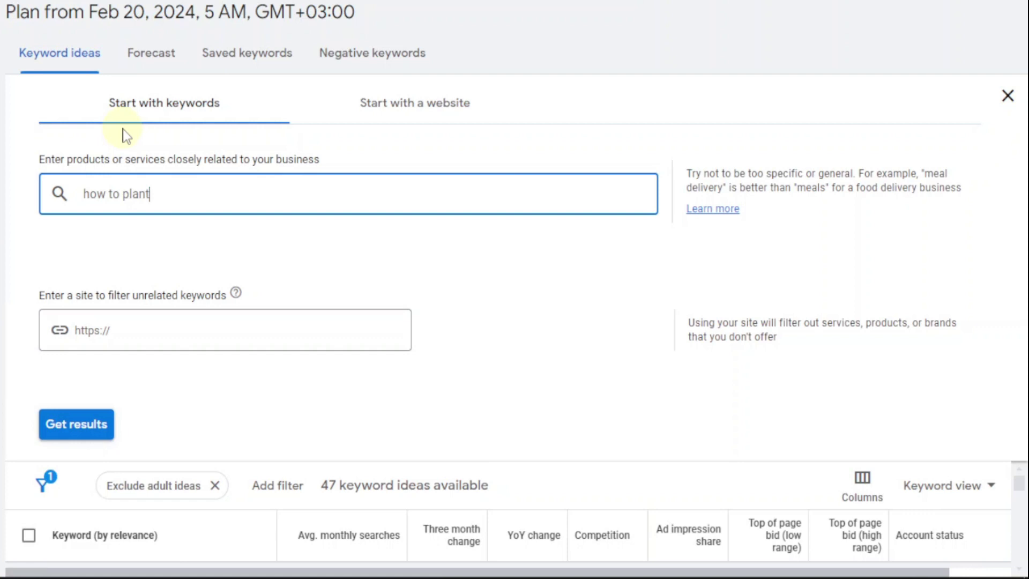
key("Return")
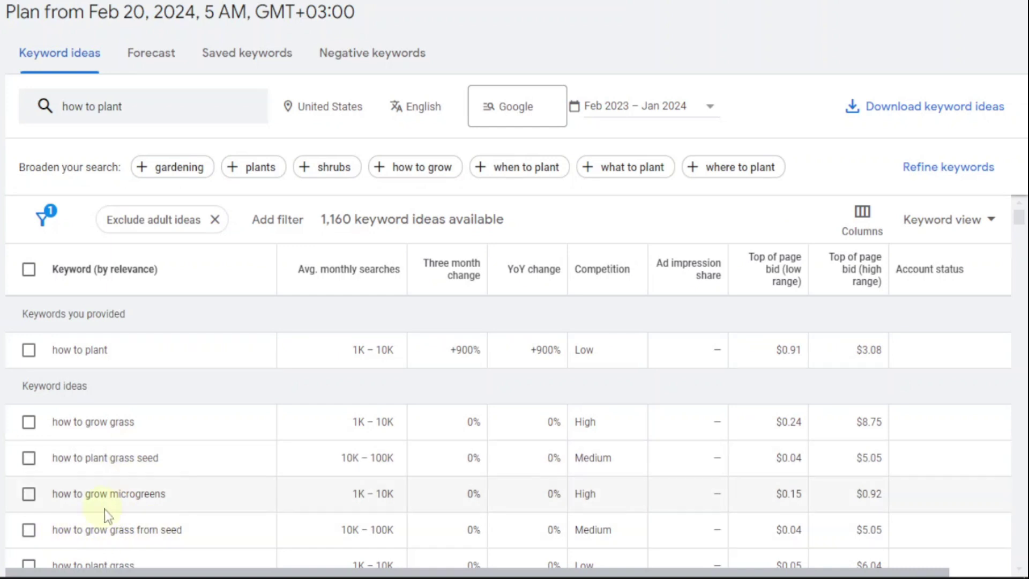
- Copy the keyword "how to grow grass from seed" from the keyword ideas
double_click(116, 530)
triple_click(116, 530)
right_click(139, 529)
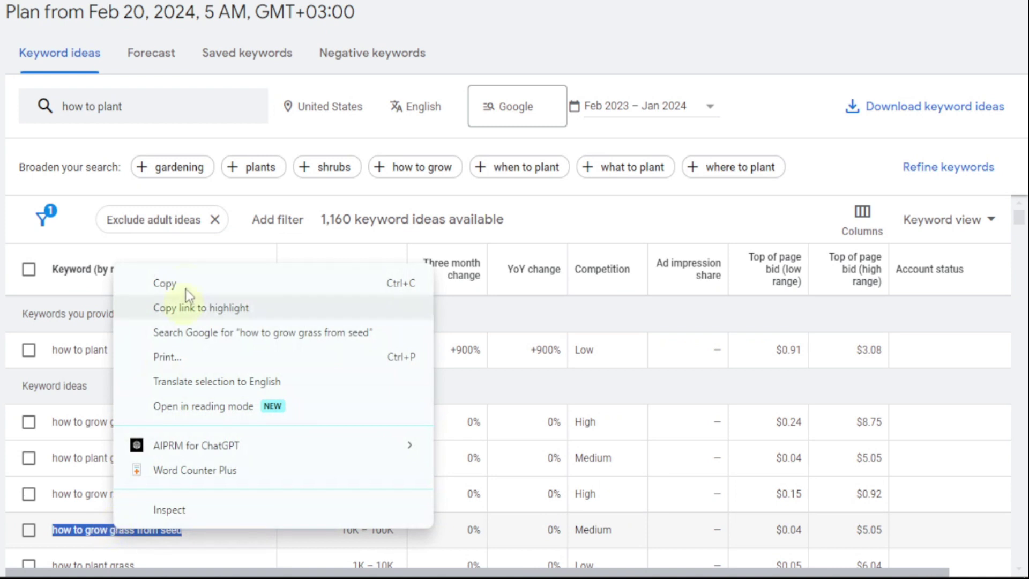
left_click(182, 284)
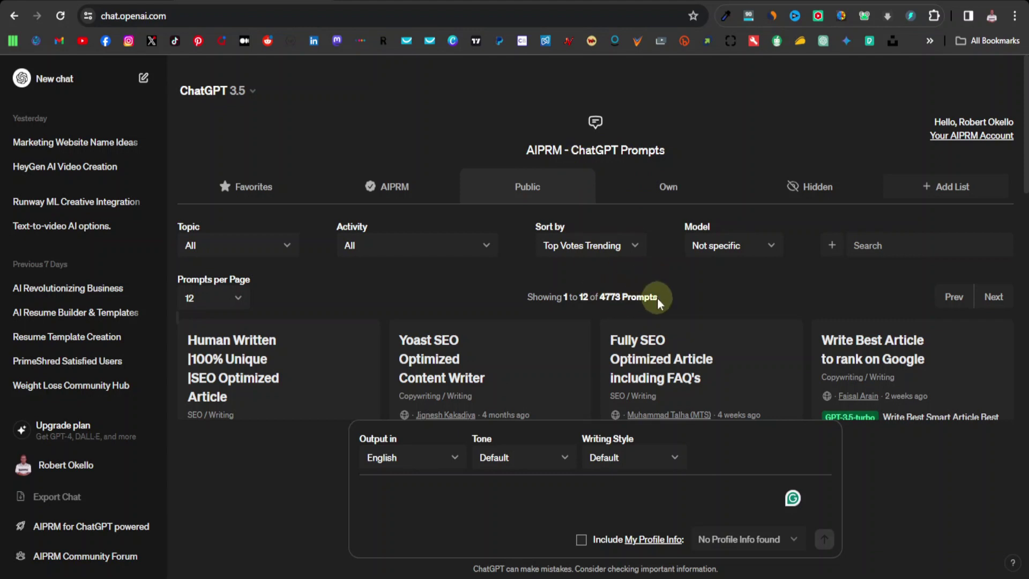
- In ChatGPT, browse the public AIPRM prompts and choose "Human Written |100% Unique |SEO Optimized Article"
scroll(445, 273, "down", 3)
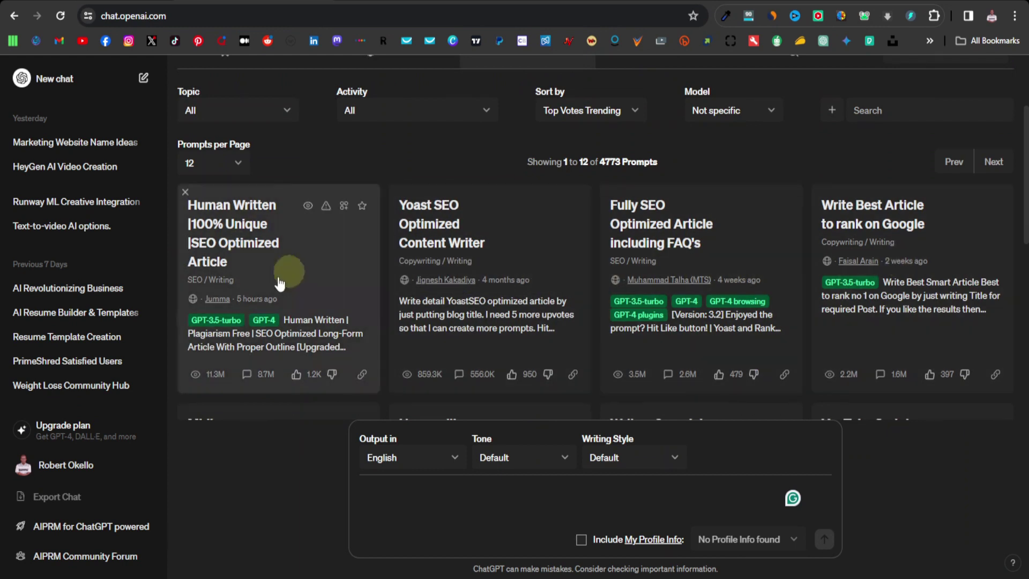
scroll(279, 284, "down", 9)
scroll(700, 294, "up", 10)
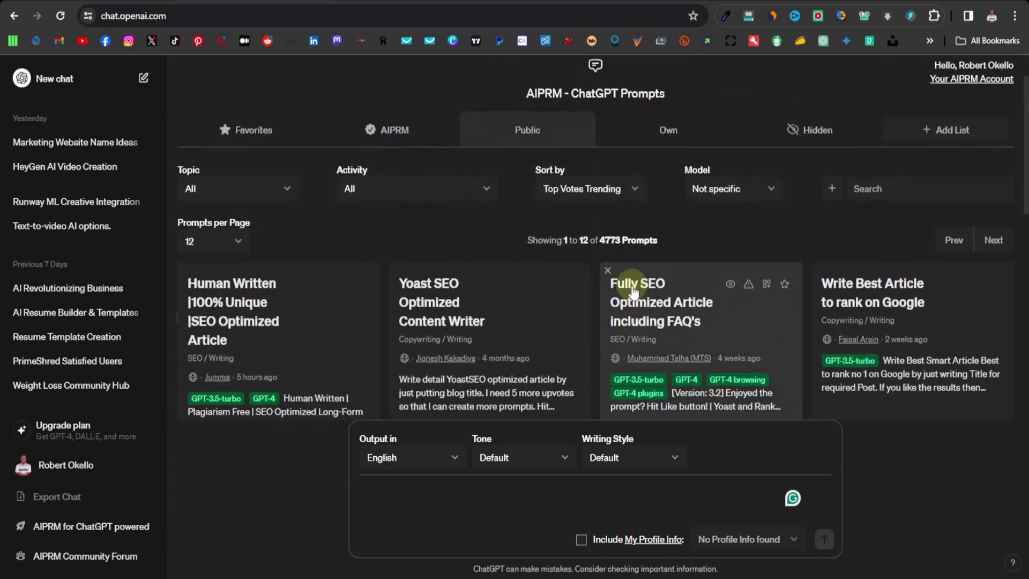
scroll(334, 253, "down", 3)
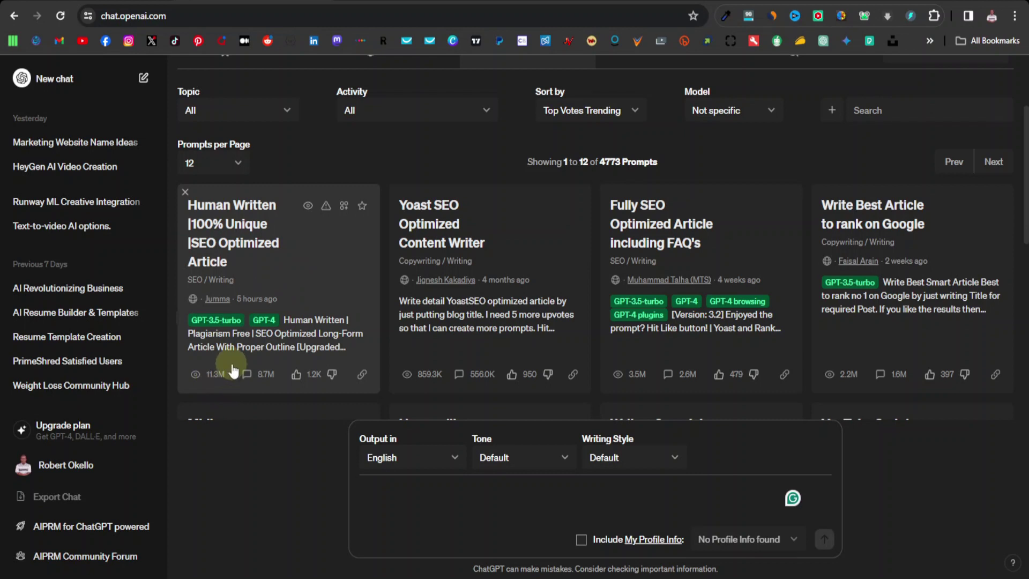
left_click(315, 274)
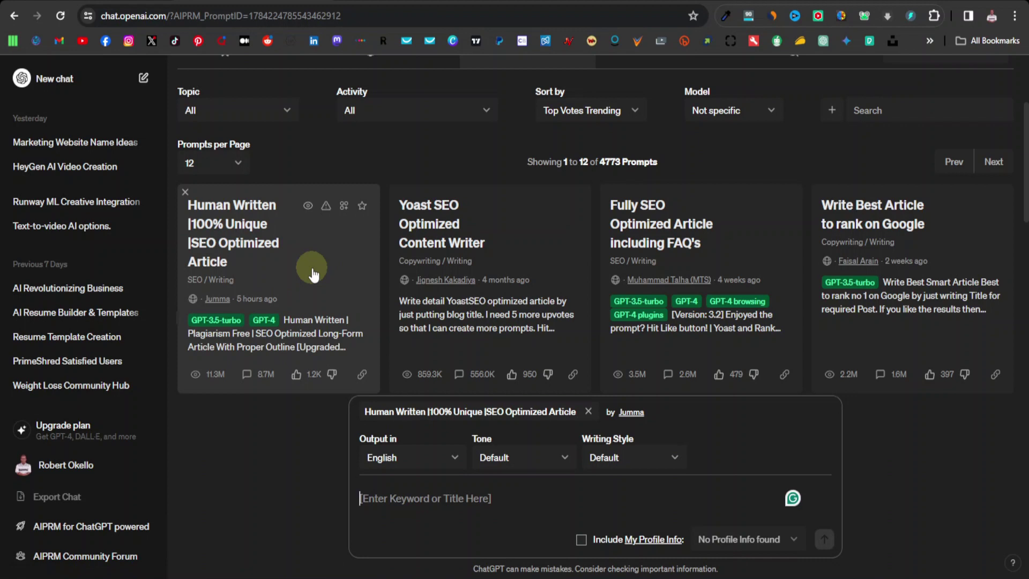
- Paste the copied keyword "how to grow grass from seed" into the prompt, remove the extra blank line and generate the article
right_click(396, 500)
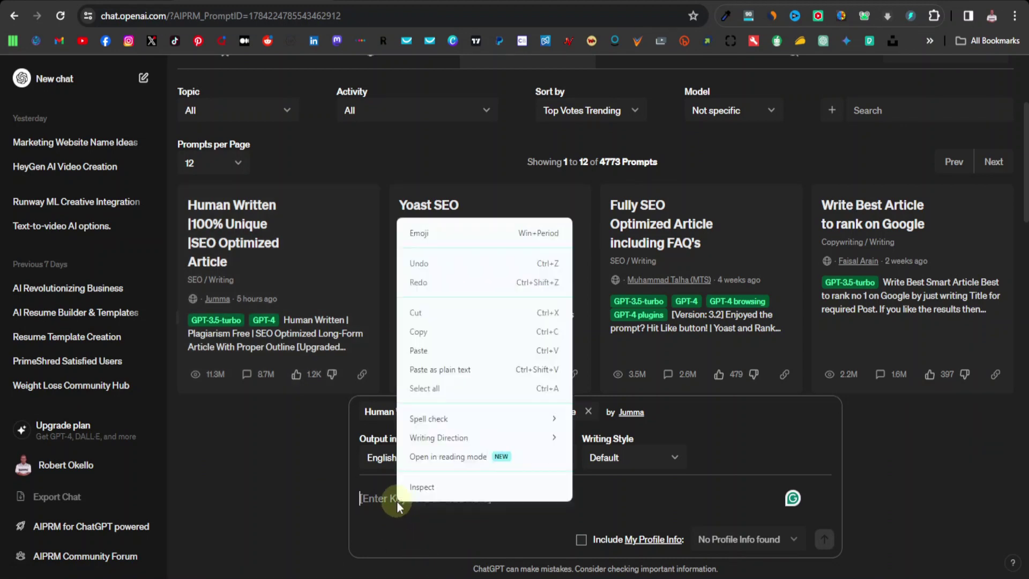
left_click(418, 350)
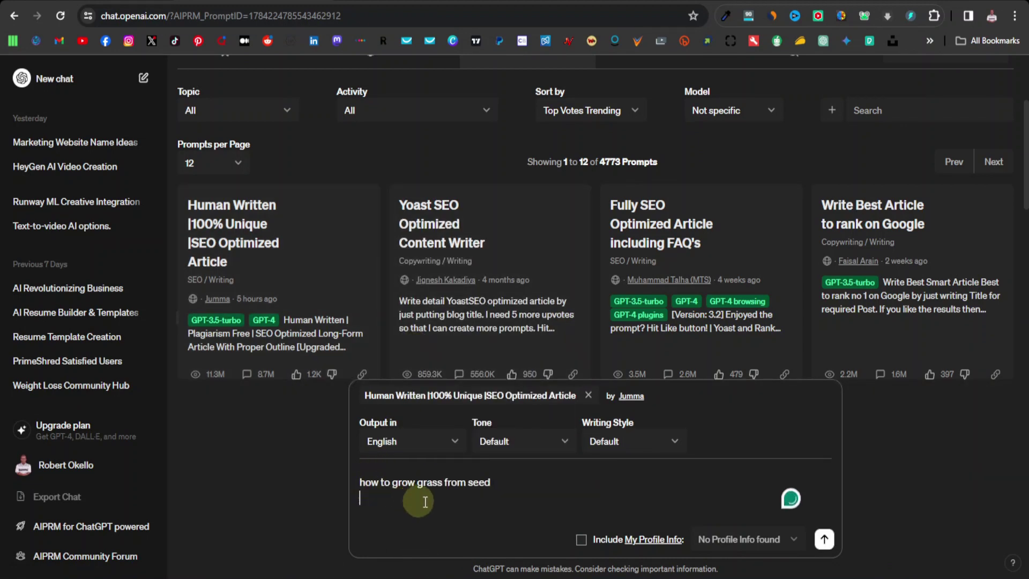
key("BackSpace")
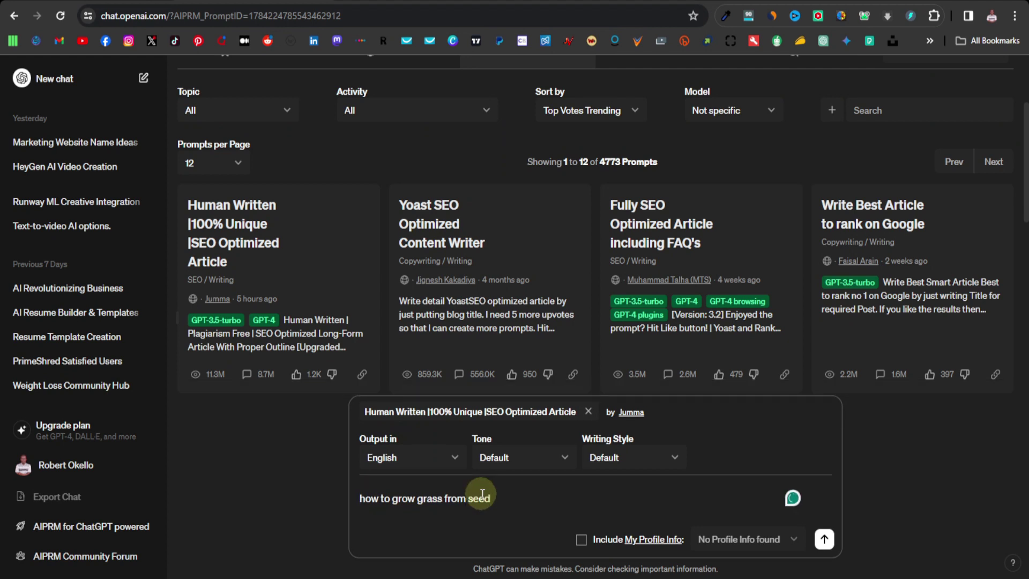
key("Return")
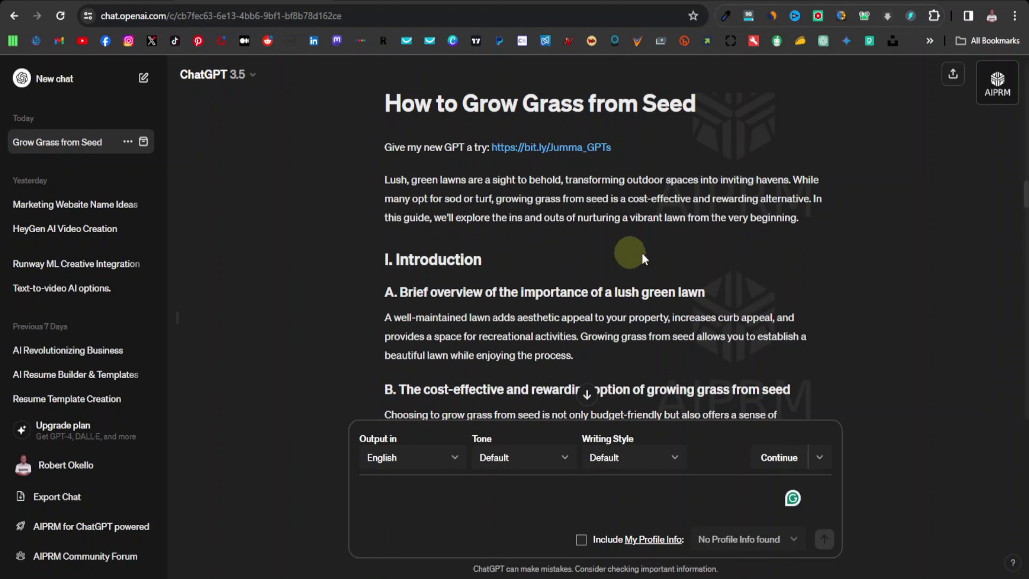
- Read through the generated grass-growing article from the introduction to its conclusion
scroll(405, 186, "down", 5)
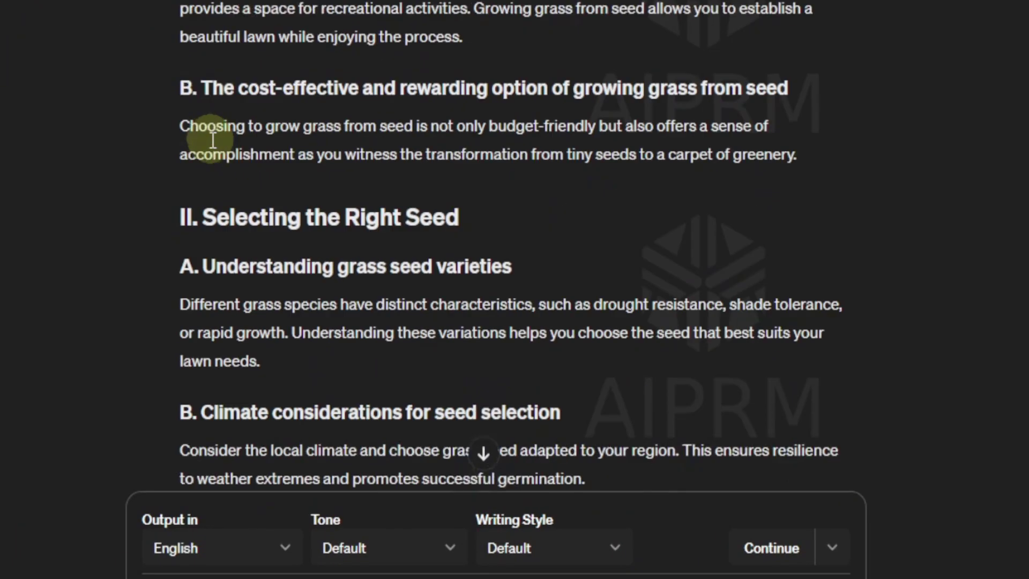
scroll(212, 141, "down", 18)
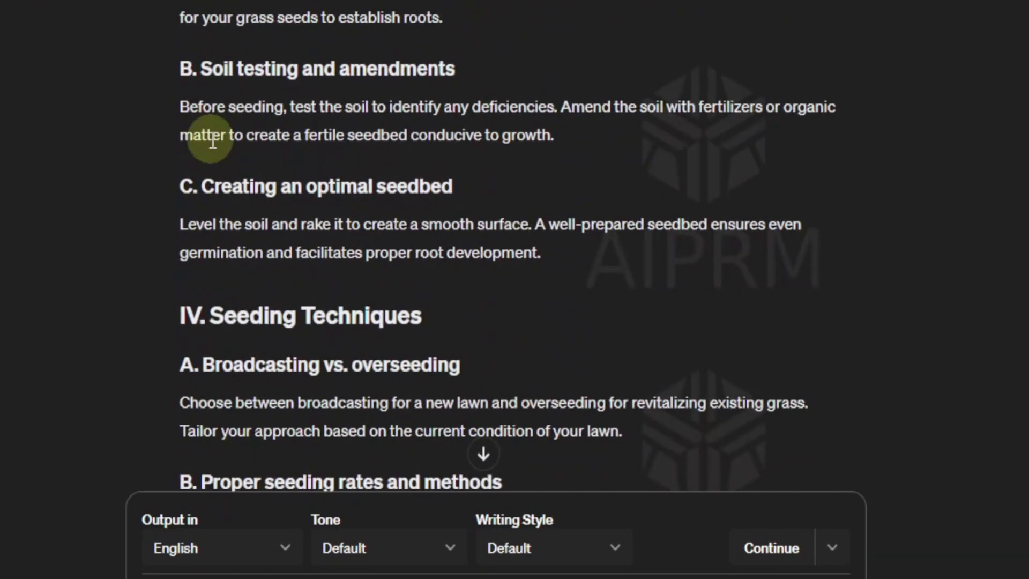
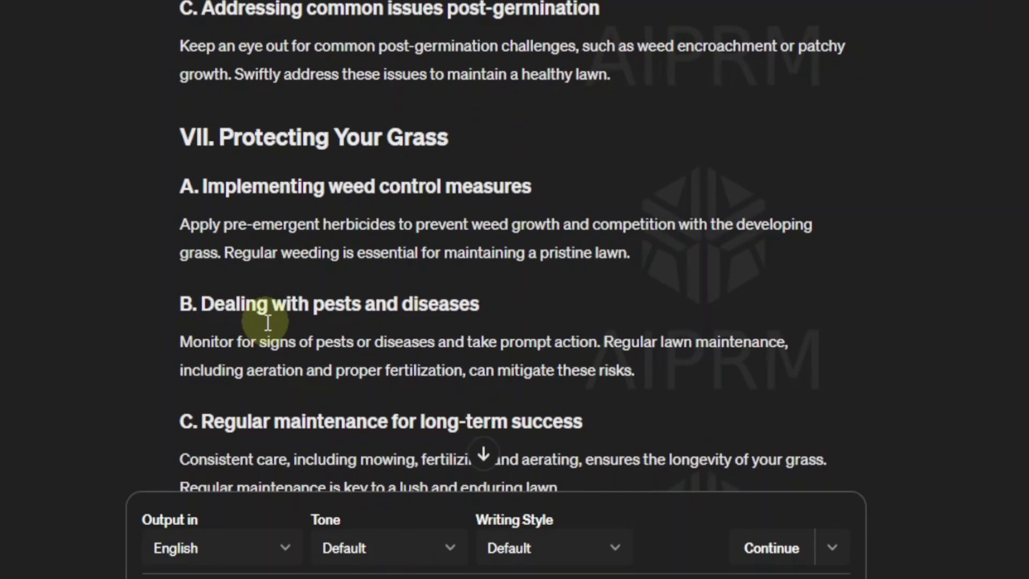
scroll(268, 322, "down", 13)
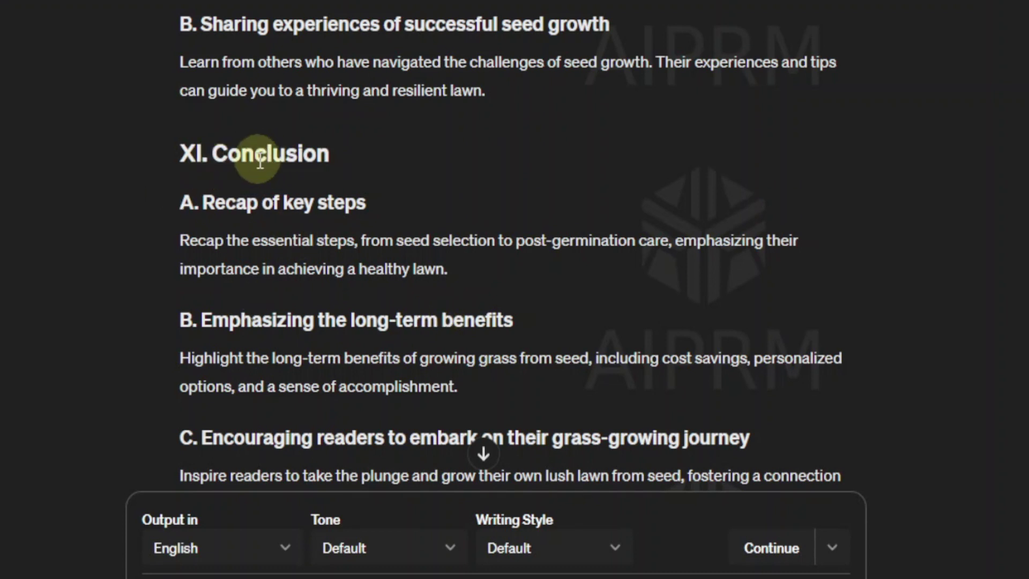
scroll(215, 161, "down", 4)
scroll(243, 242, "up", 4)
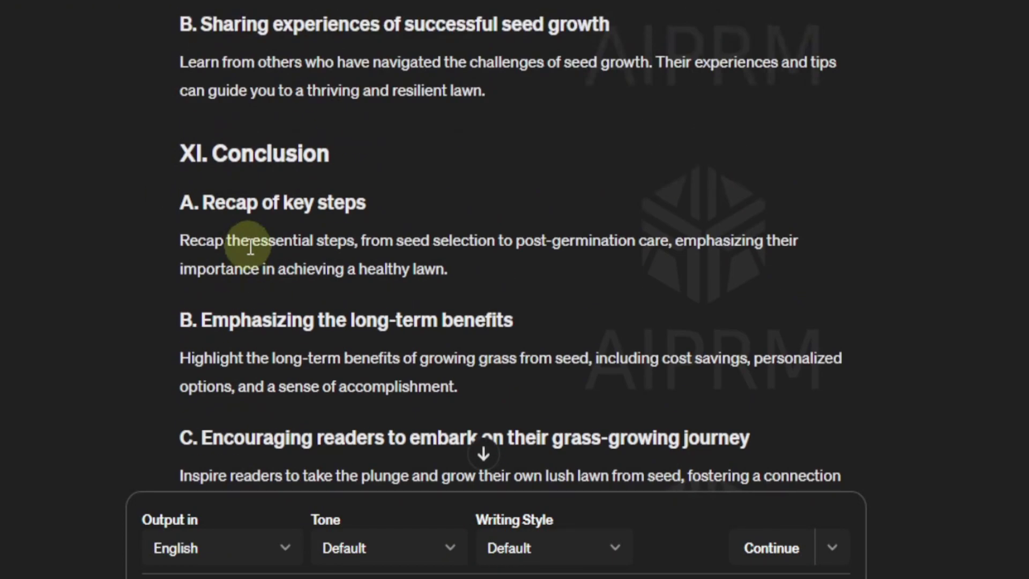
- Select the generated article's text, count its words with Word Counter Plus, and clear the selection
scroll(365, 336, "down", 3)
left_click_drag(360, 335, 179, 99)
right_click(179, 100)
left_click(310, 355)
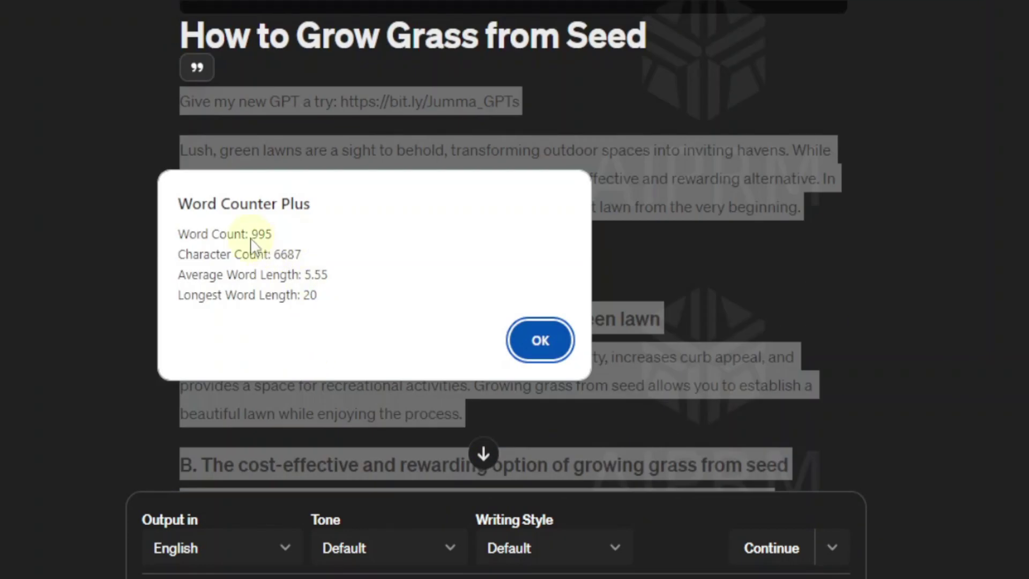
left_click(538, 341)
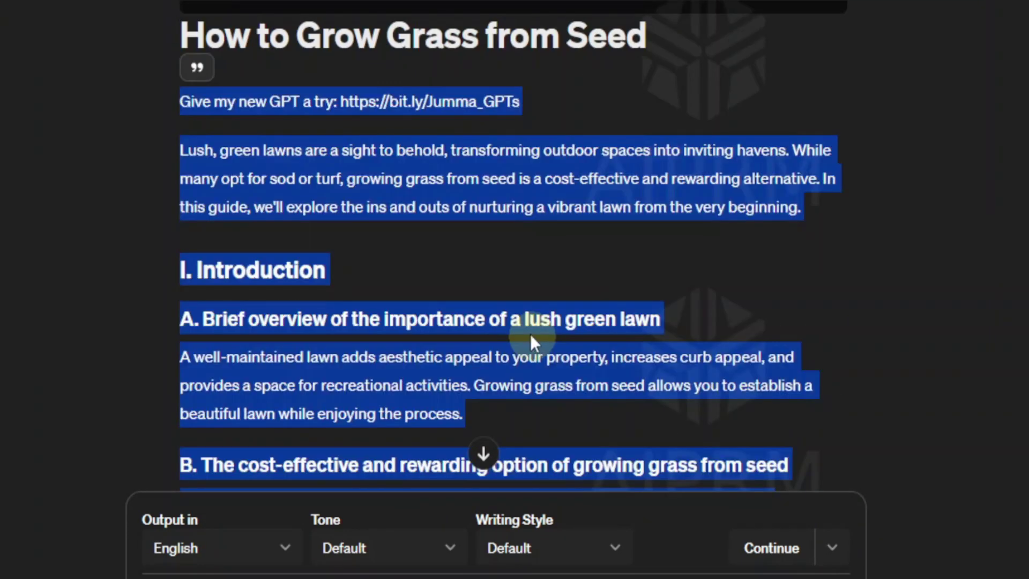
left_click(309, 240)
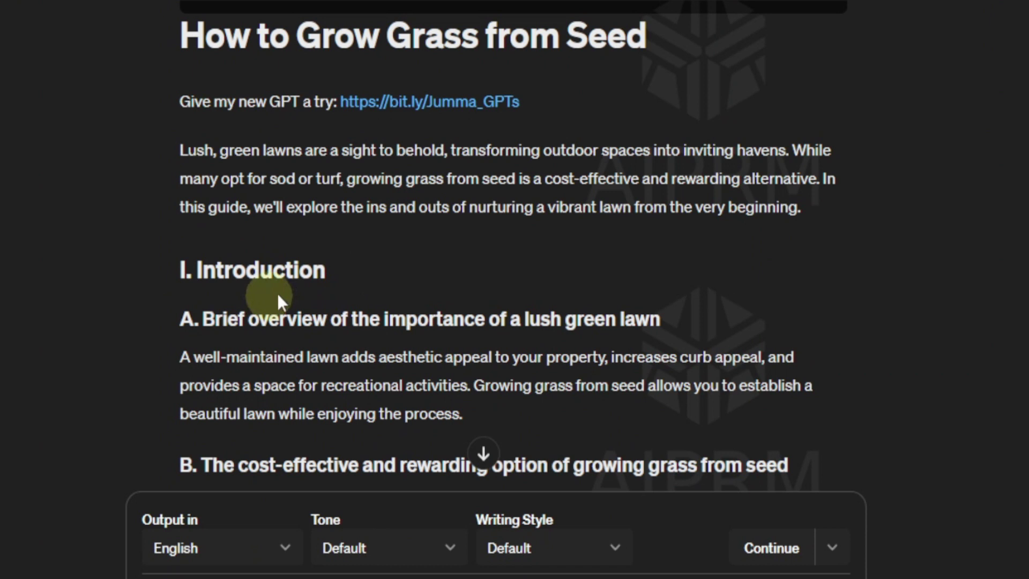
- On the blog site, open the ChatGPT Chrome Extensions article under AI Tools and find its AIPRM extension download link
scroll(426, 274, "up", 3)
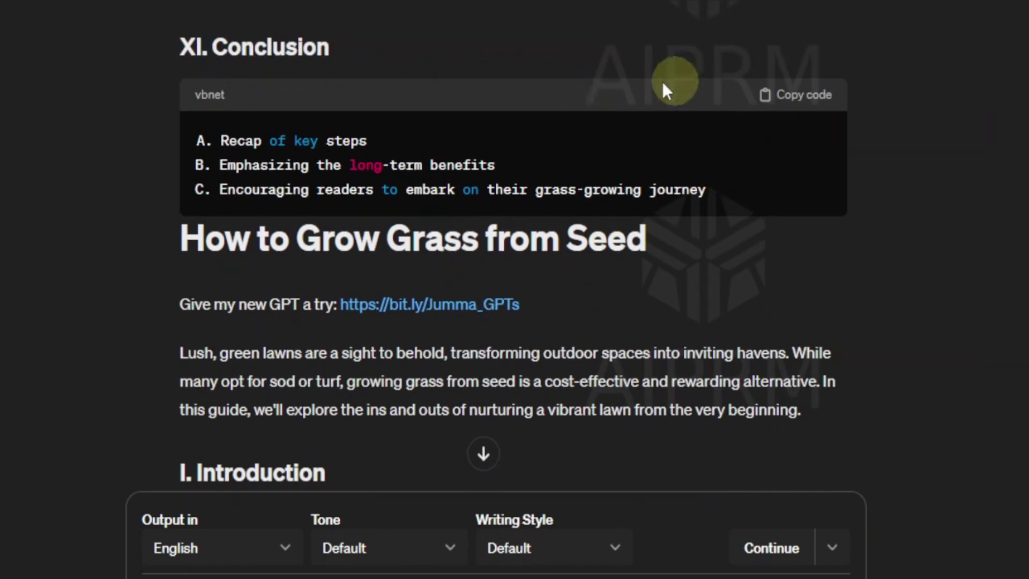
scroll(178, 322, "down", 2)
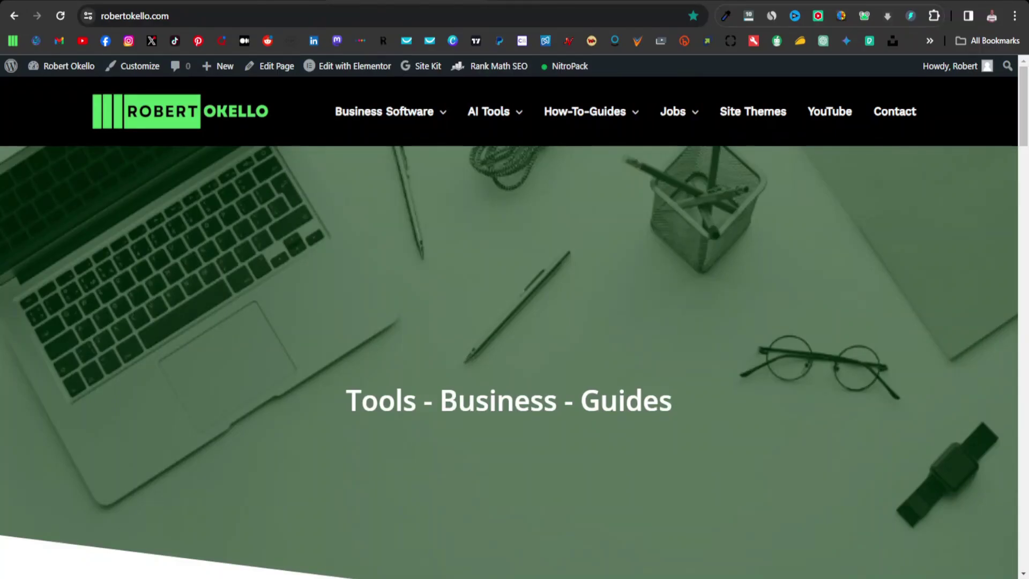
mouse_move(486, 117)
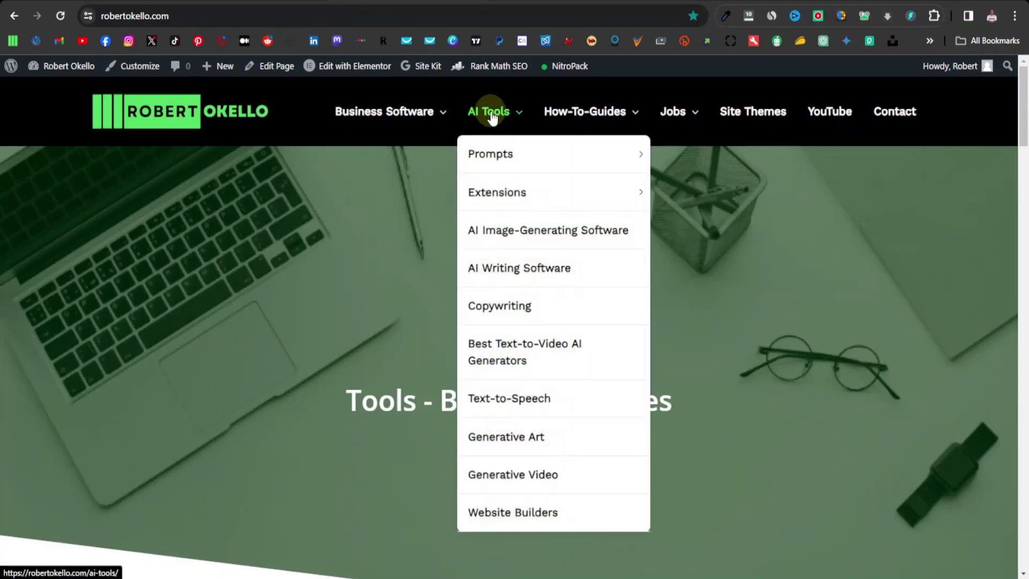
mouse_move(508, 197)
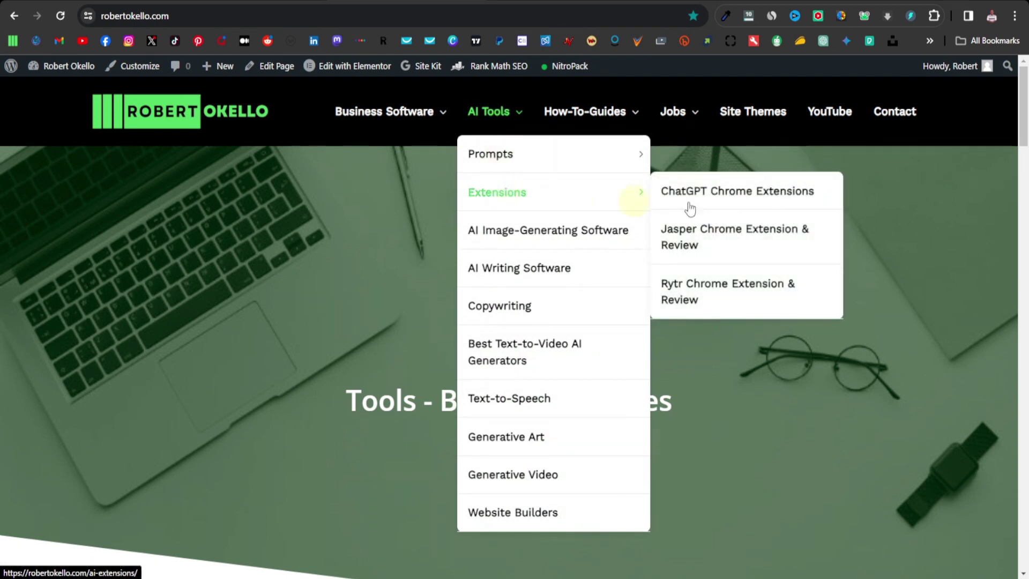
left_click(731, 198)
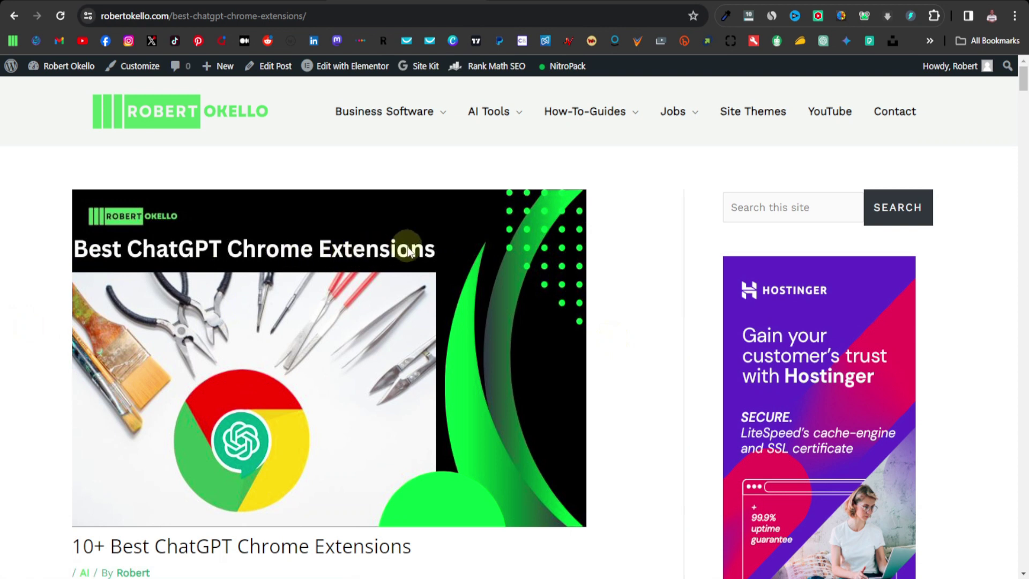
scroll(231, 318, "down", 10)
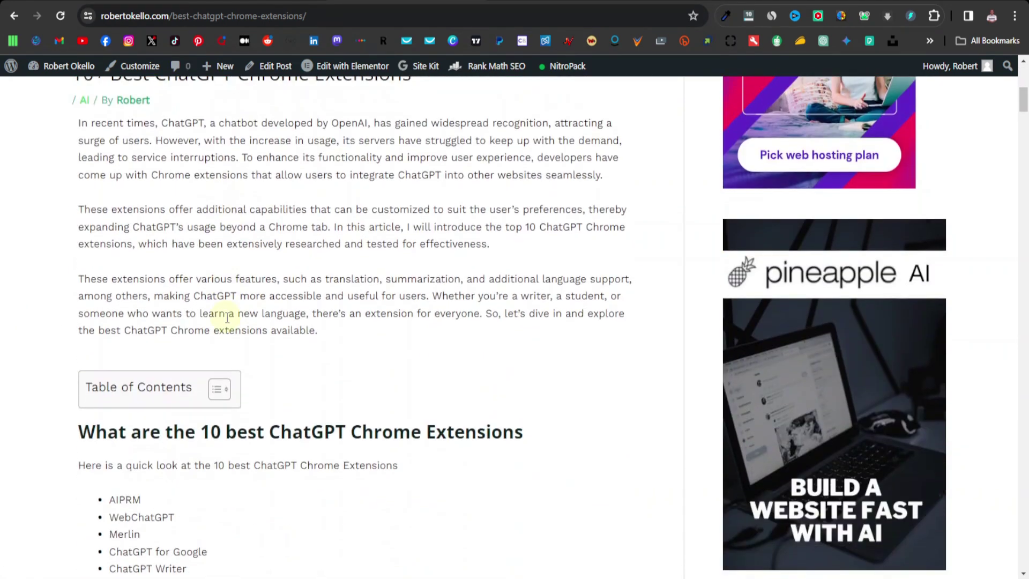
scroll(333, 323, "down", 4)
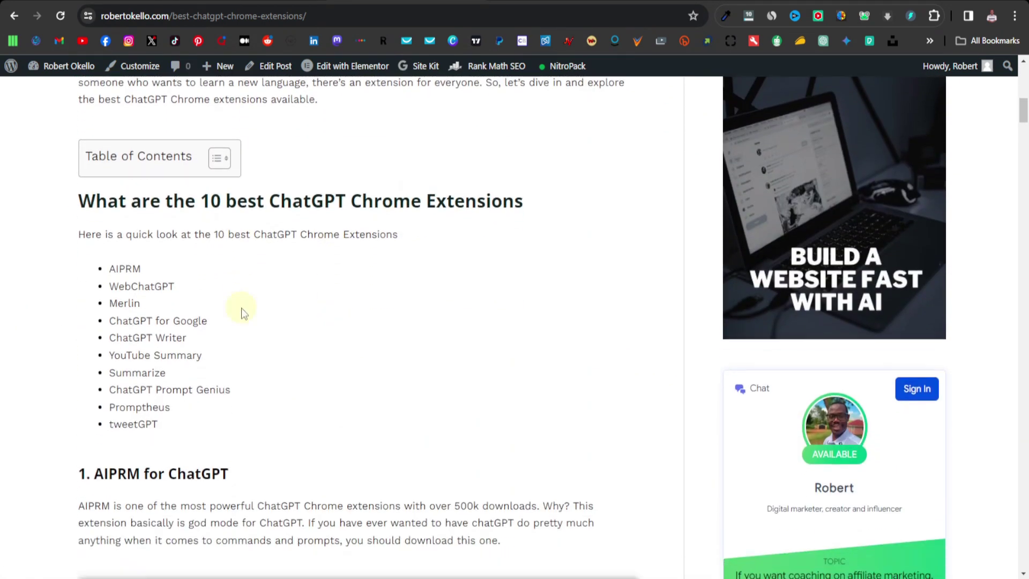
scroll(81, 366, "down", 9)
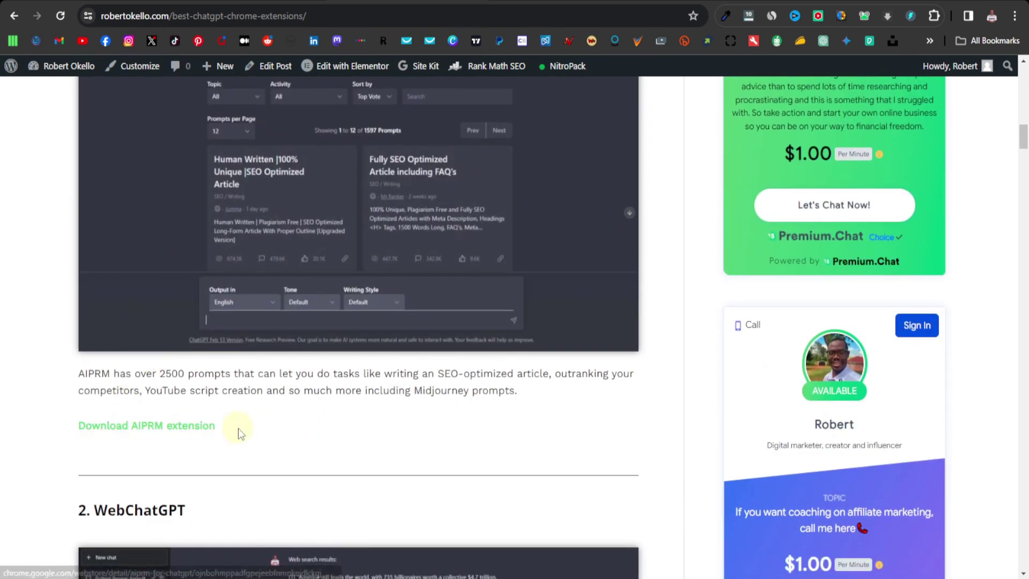
- Return to the ChatGPT conversation and review the generated grass-growing outline and the opening sections of the article
left_click(236, 1)
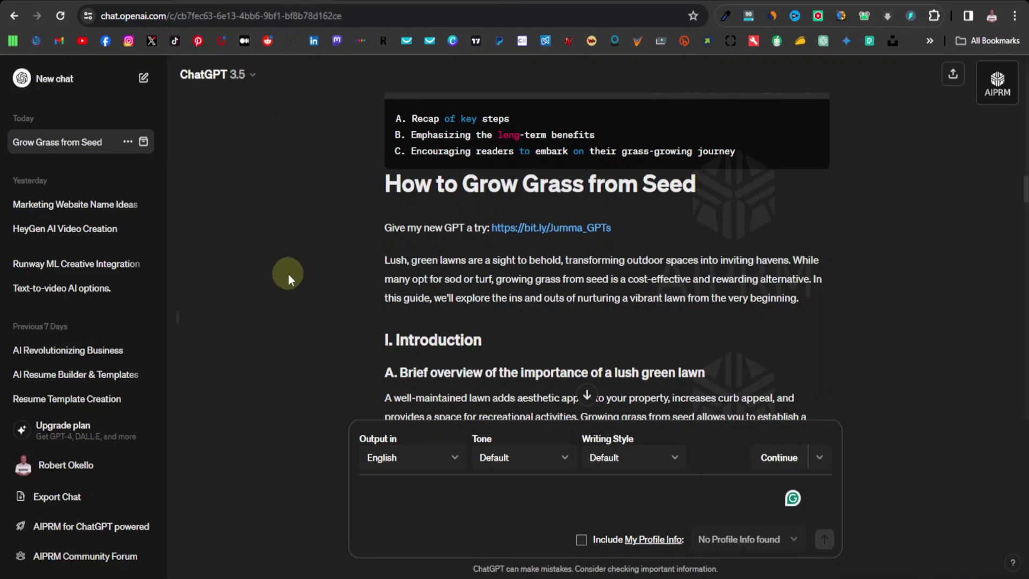
scroll(336, 286, "down", 1)
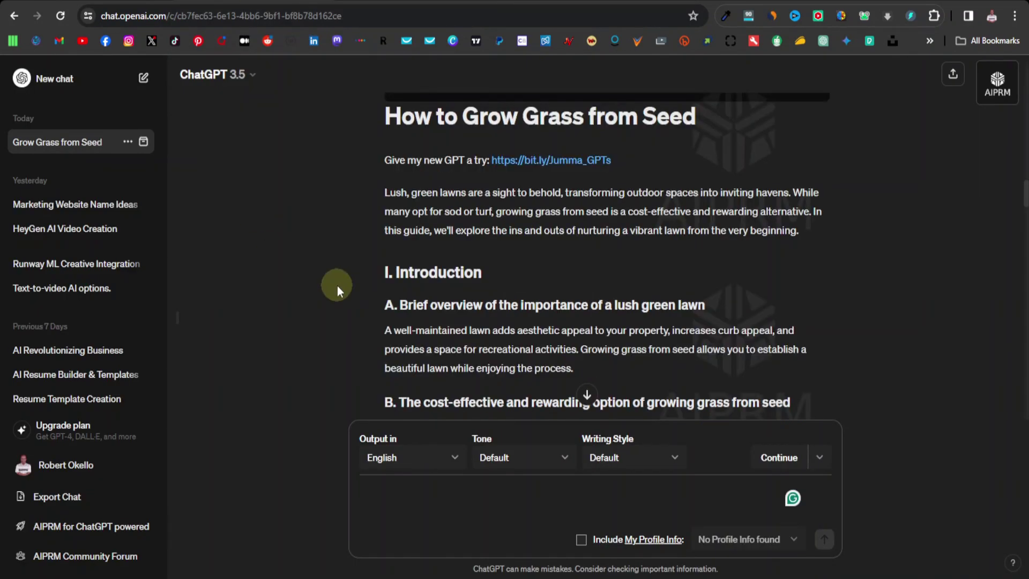
scroll(336, 285, "up", 5)
scroll(385, 290, "up", 10)
scroll(384, 286, "up", 8)
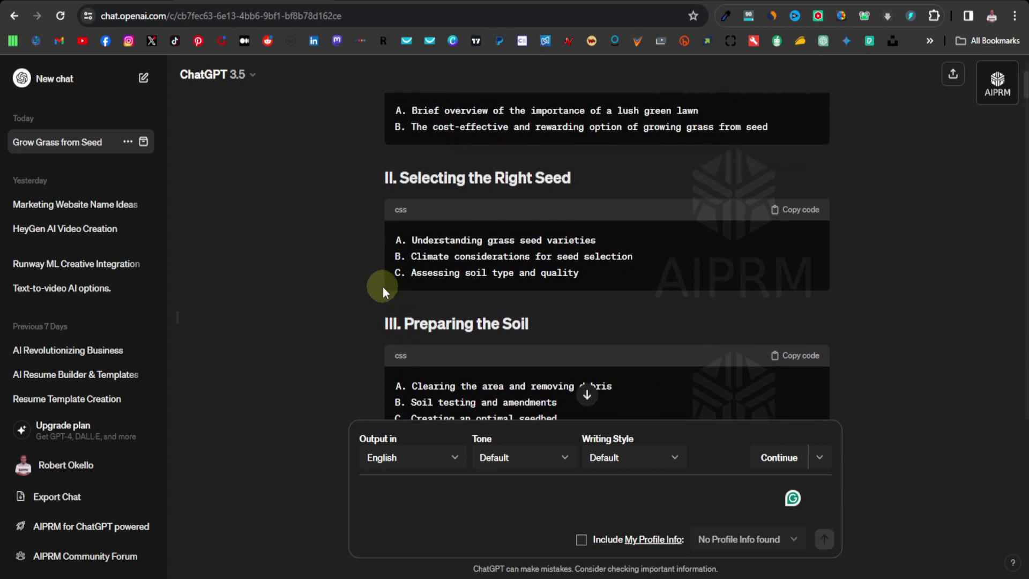
scroll(383, 287, "up", 3)
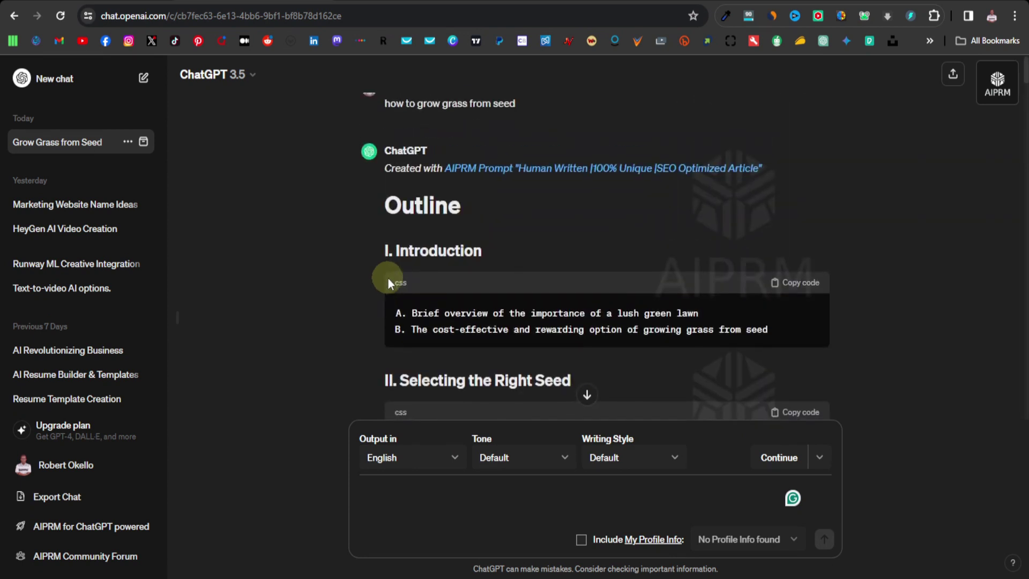
scroll(385, 268, "down", 1)
scroll(371, 220, "down", 13)
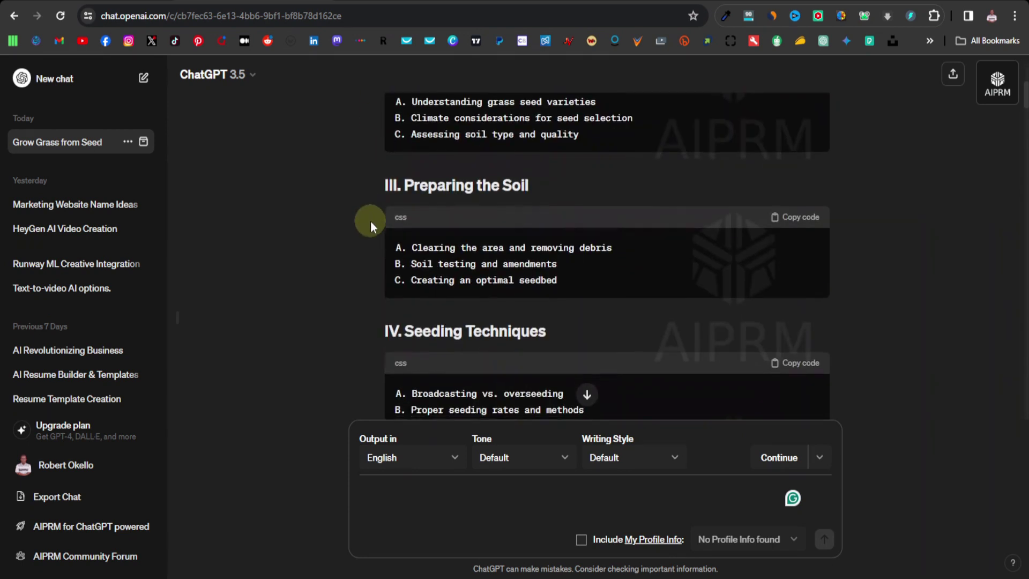
scroll(370, 220, "down", 10)
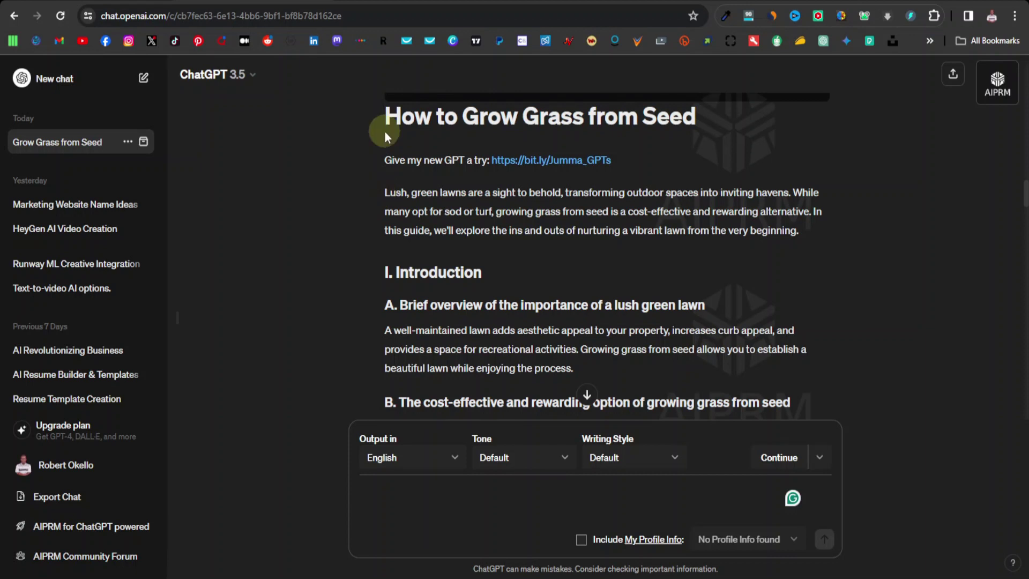
scroll(381, 279, "down", 1)
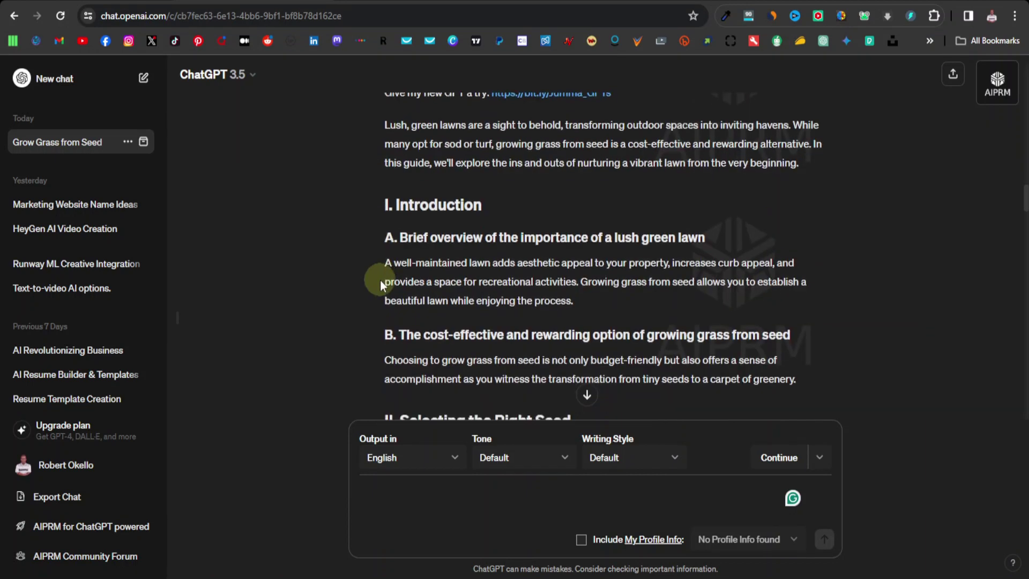
scroll(389, 275, "down", 3)
scroll(397, 270, "down", 15)
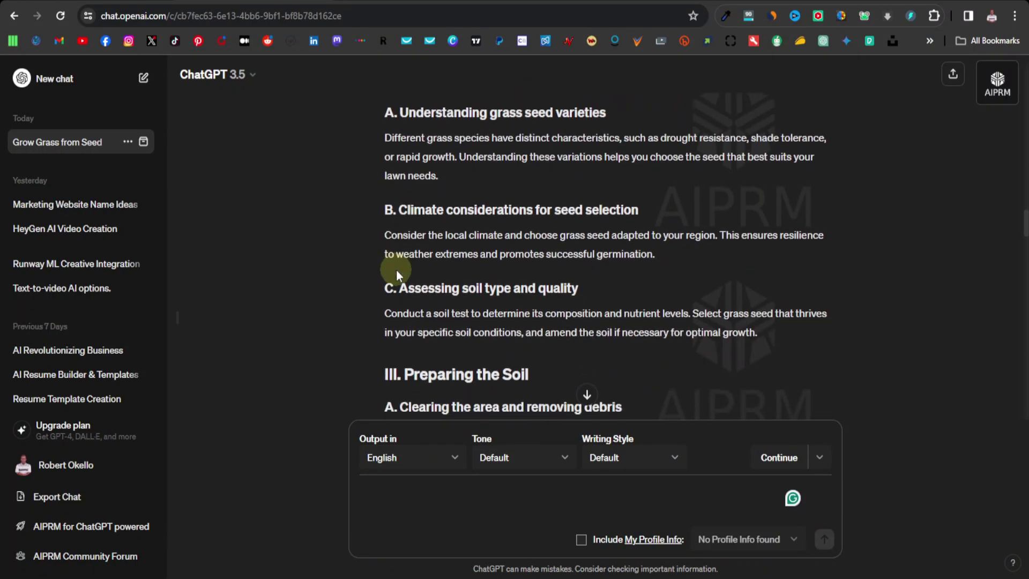
scroll(397, 268, "up", 18)
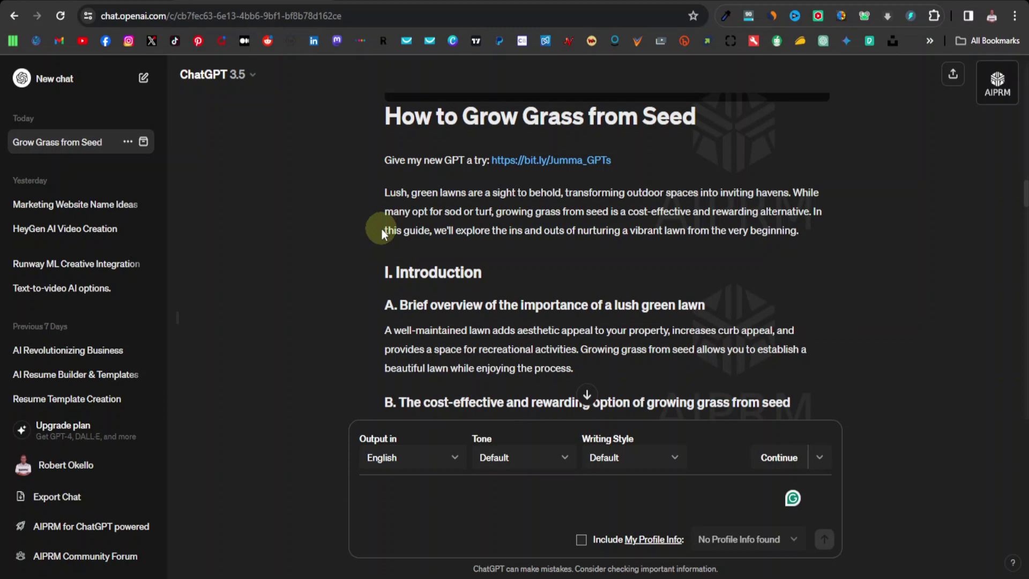
left_click(515, 4)
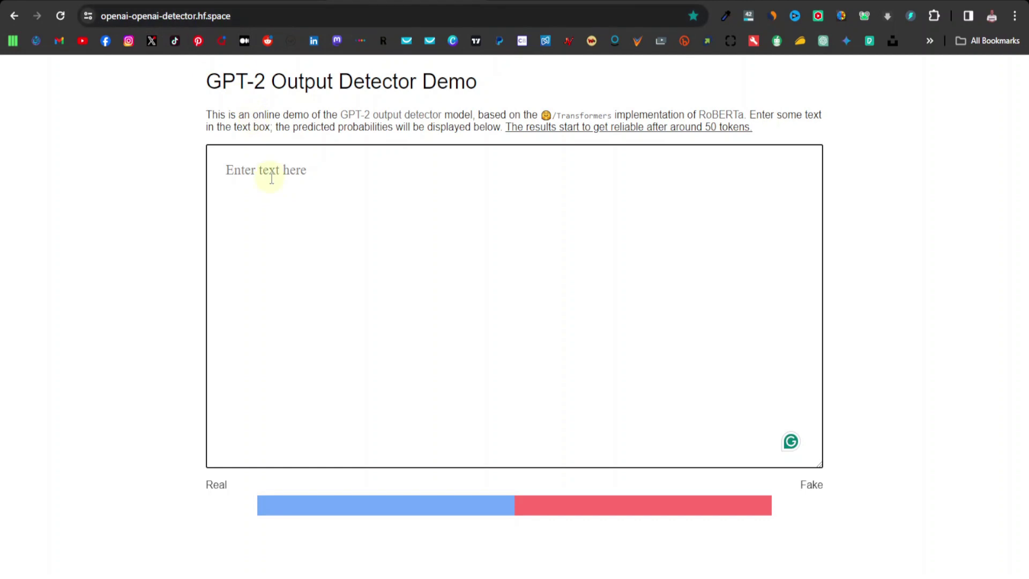
right_click(249, 173)
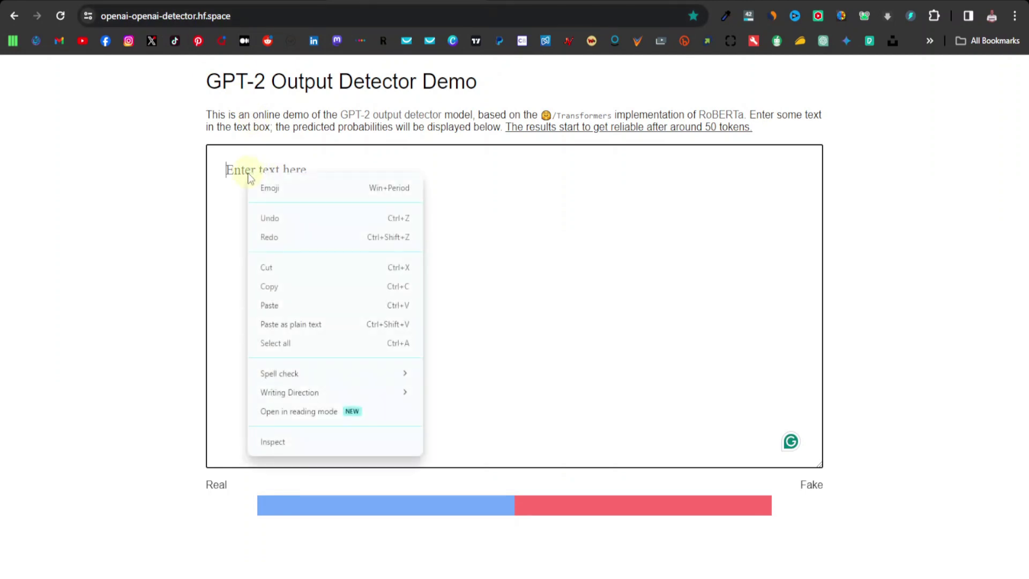
left_click(286, 306)
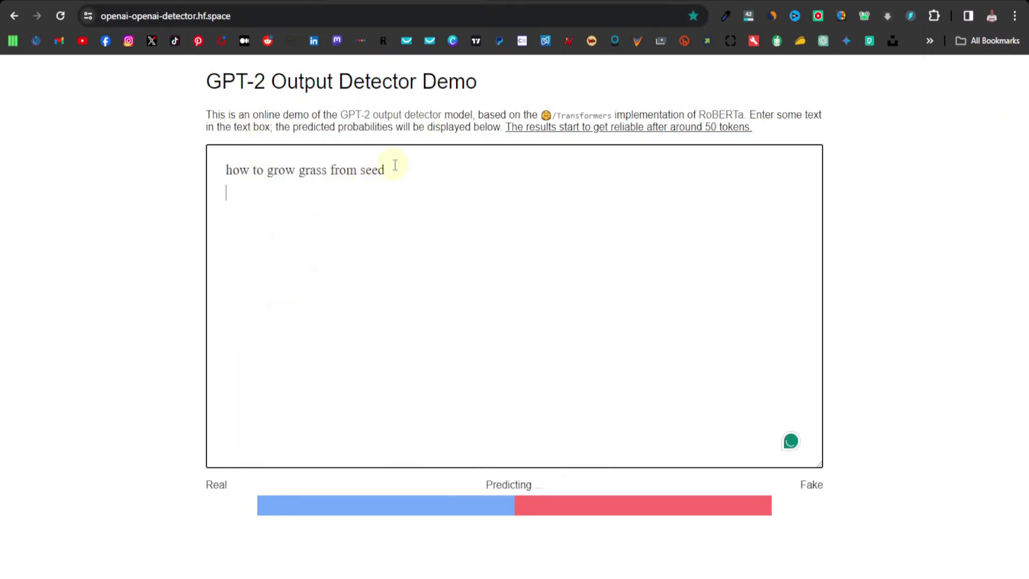
left_click_drag(395, 165, 168, 165)
key("BackSpace")
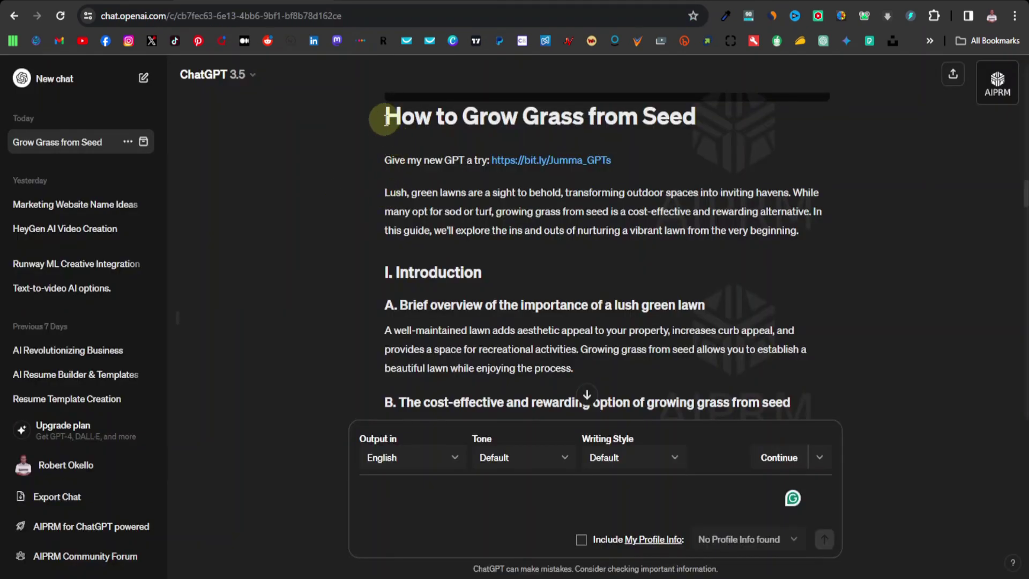
- Copy the article text in ChatGPT from its opening paragraph through the conclusion and check it in the GPT-2 Output Detector Demo
left_click_drag(383, 191, 497, 242)
right_click(452, 211)
left_click(493, 233)
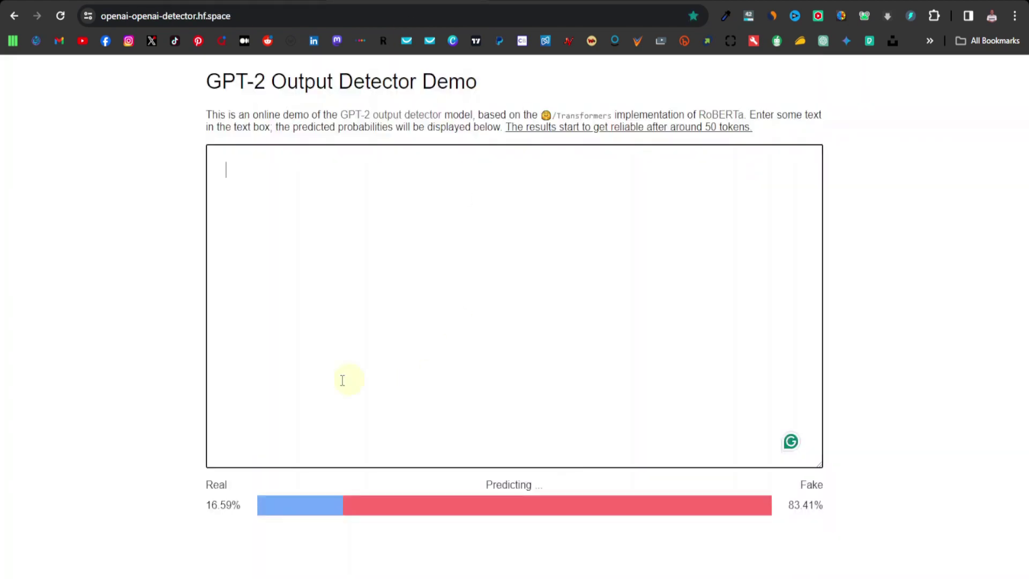
right_click(327, 221)
left_click(383, 350)
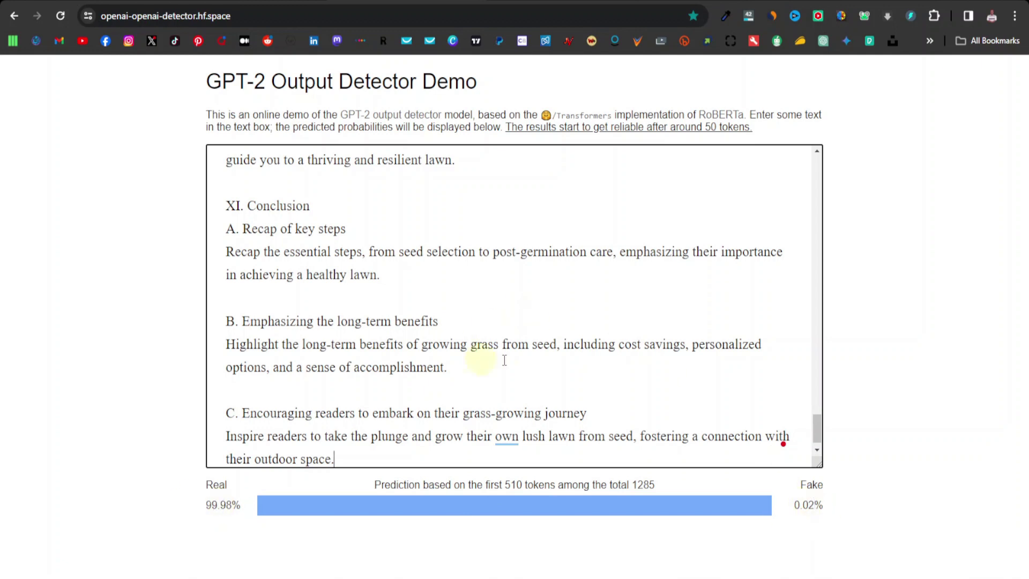
scroll(494, 286, "down", 1)
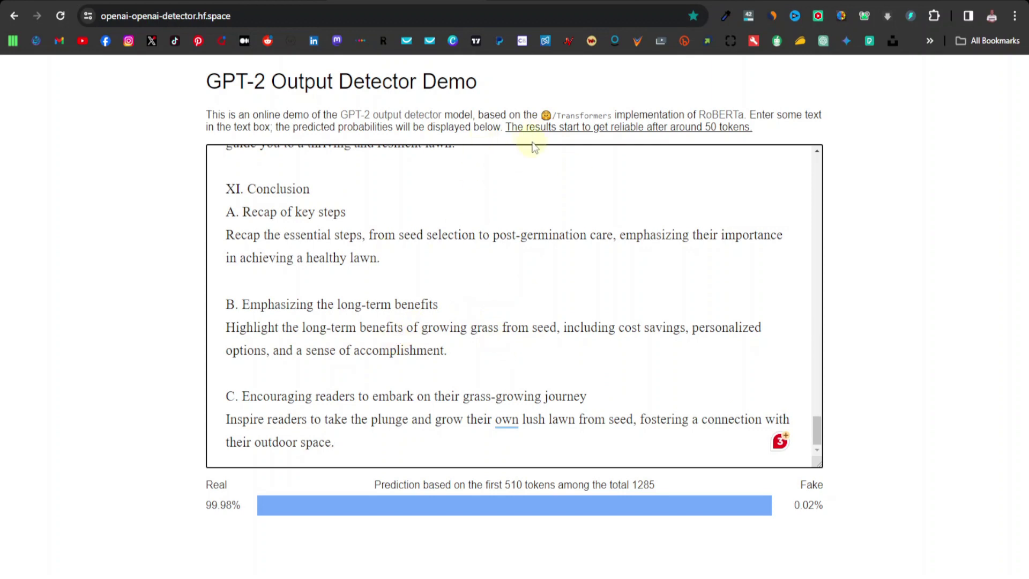
scroll(550, 323, "up", 10)
left_click_drag(822, 380, 817, 133)
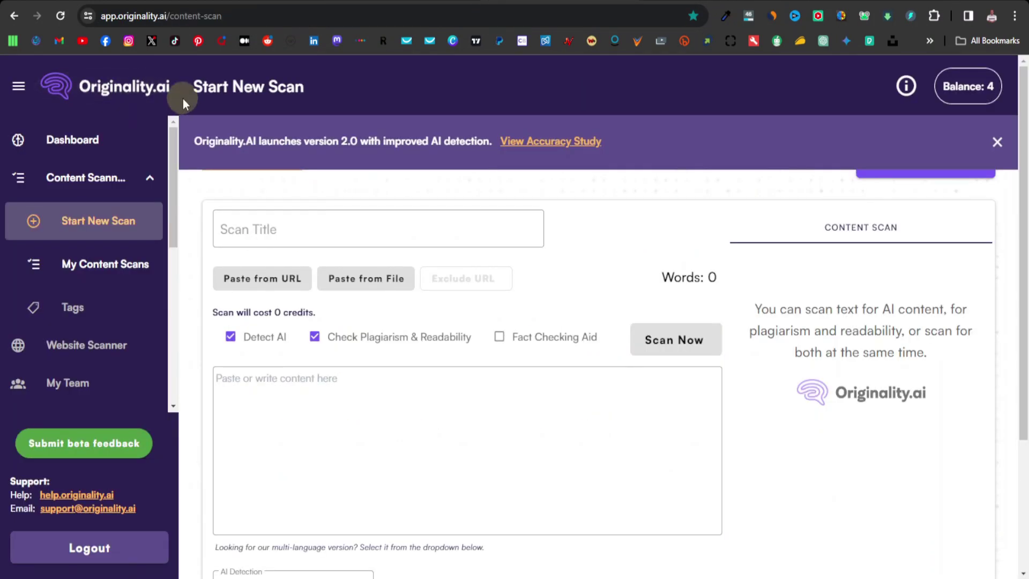
- Paste the article into a new Originality.ai scan, run AI detection with plagiarism and readability checks, and review the AI results
left_click(285, 402)
right_click(268, 400)
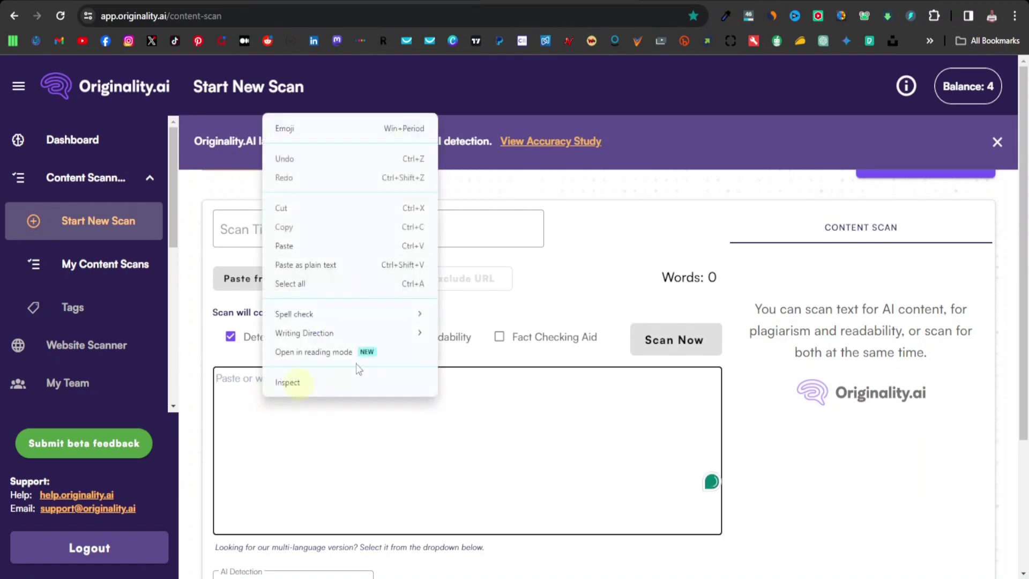
left_click(313, 246)
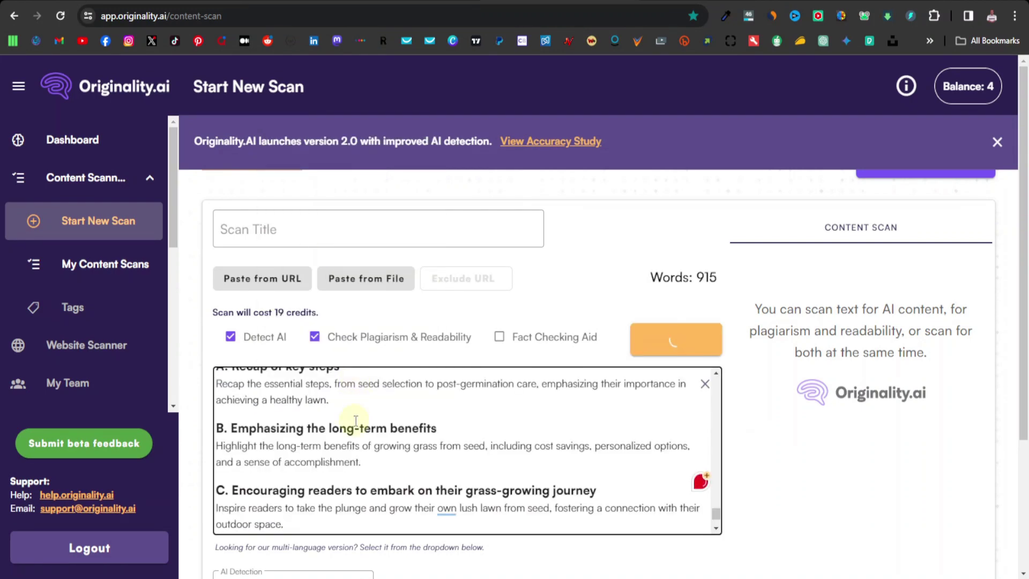
left_click(670, 338)
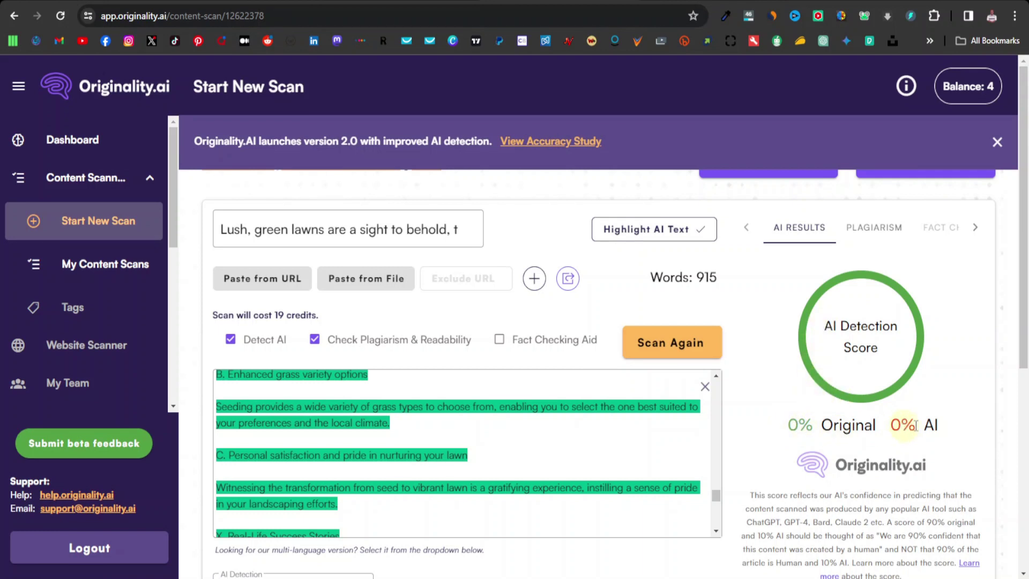
scroll(869, 435, "down", 3)
scroll(852, 454, "down", 2)
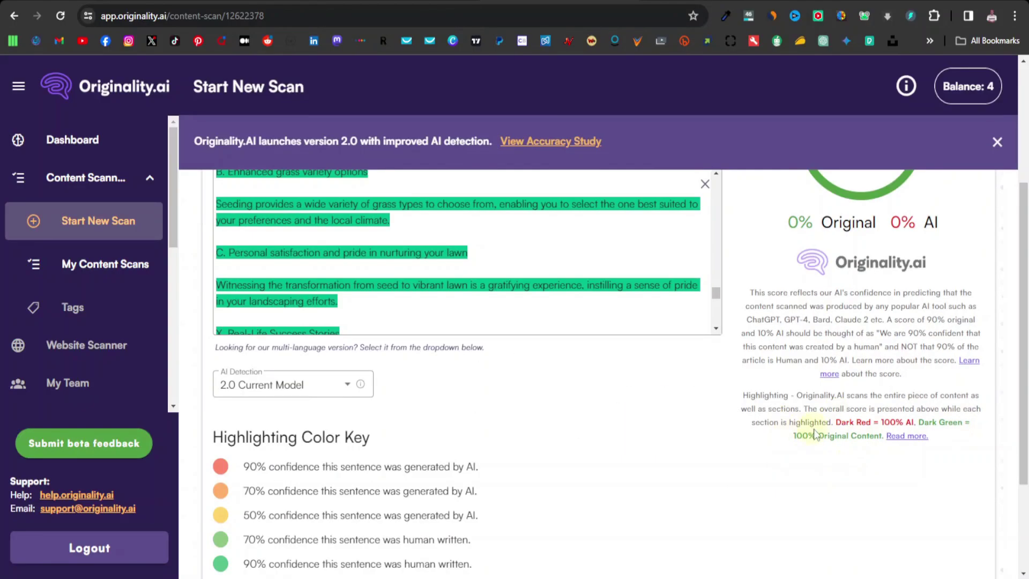
scroll(638, 482, "up", 3)
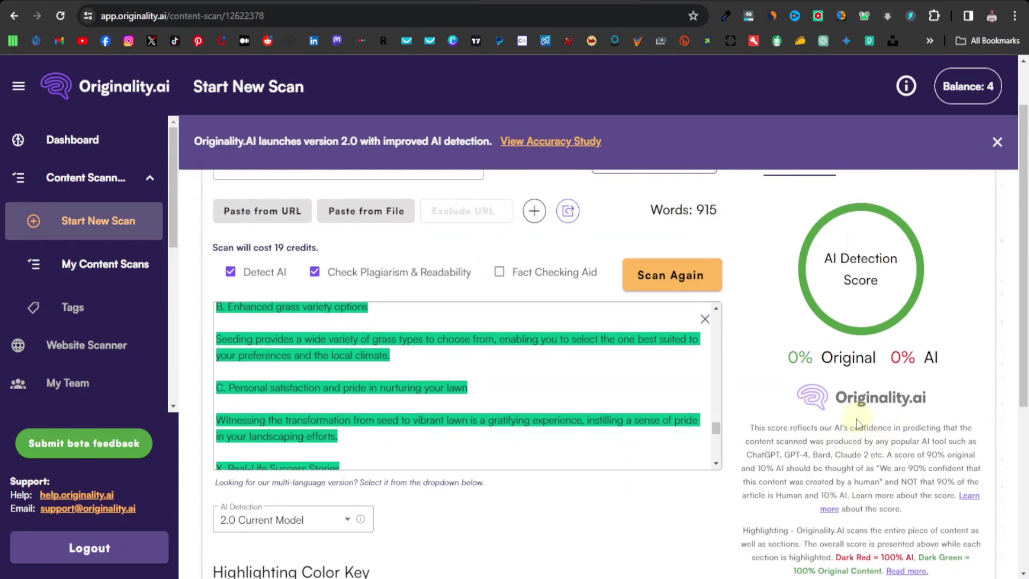
scroll(863, 435, "up", 1)
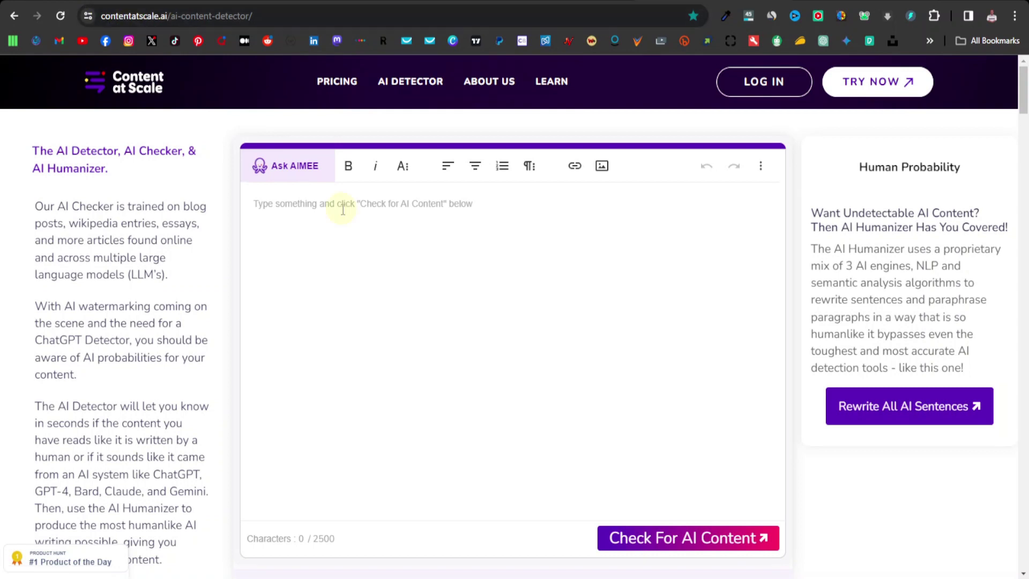
- Paste the copied article text into Content at Scale's AI detector
right_click(305, 210)
left_click(340, 339)
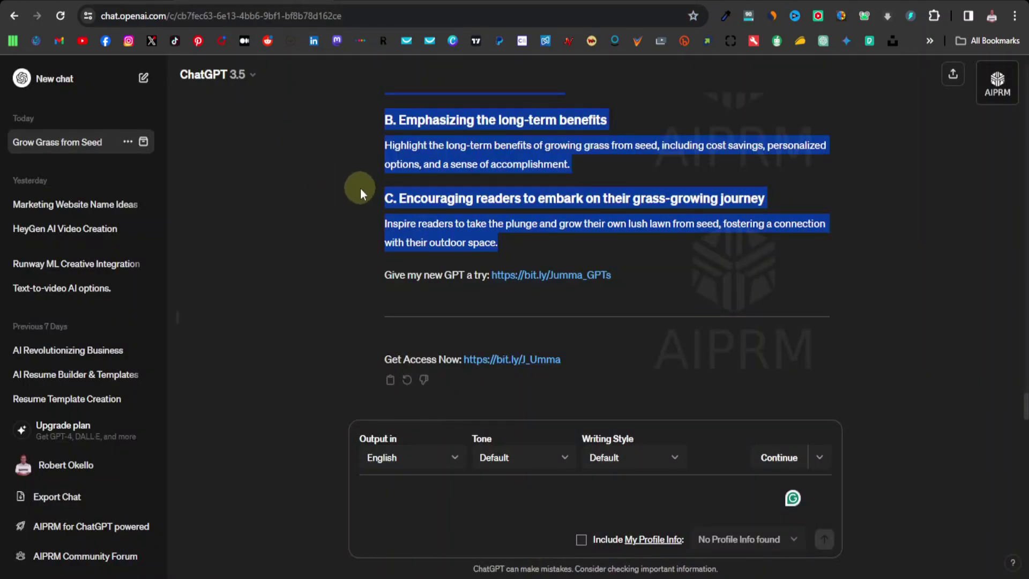
- Clear the article selection in ChatGPT, switch to Google Keyword Planner and look through the "how to plant" keyword ideas
scroll(361, 188, "up", 15)
left_click(342, 239)
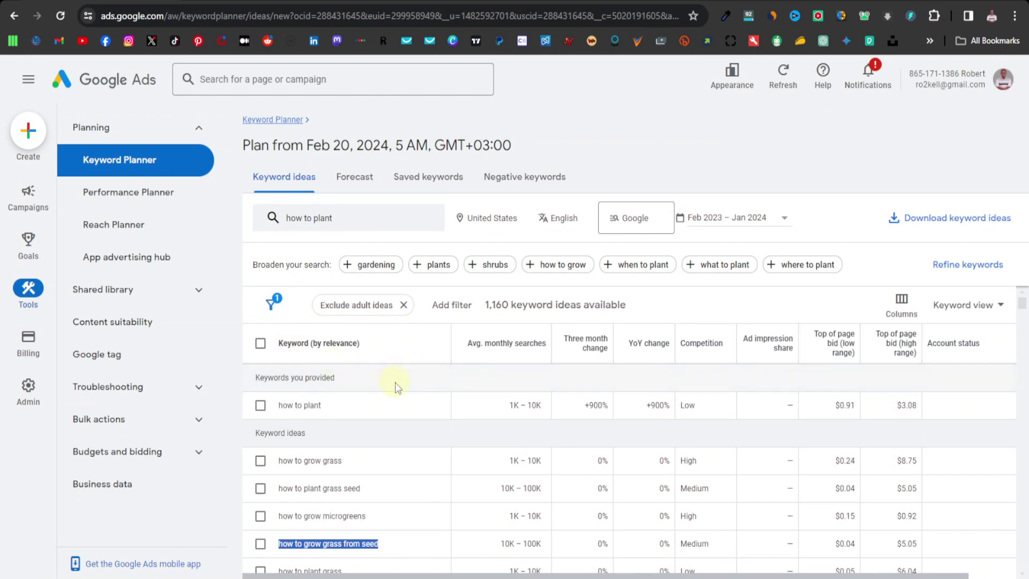
scroll(423, 381, "down", 2)
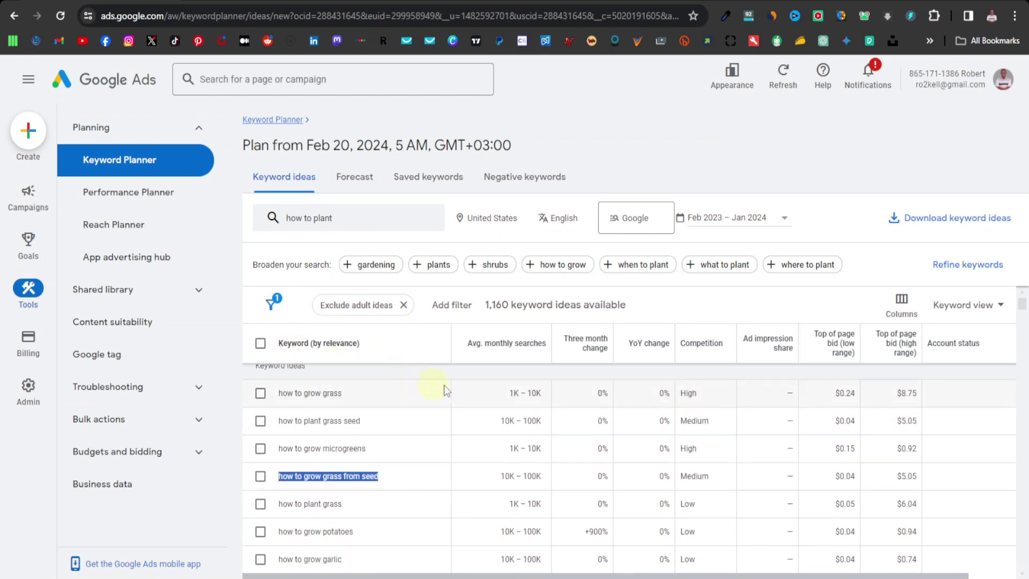
scroll(415, 423, "down", 2)
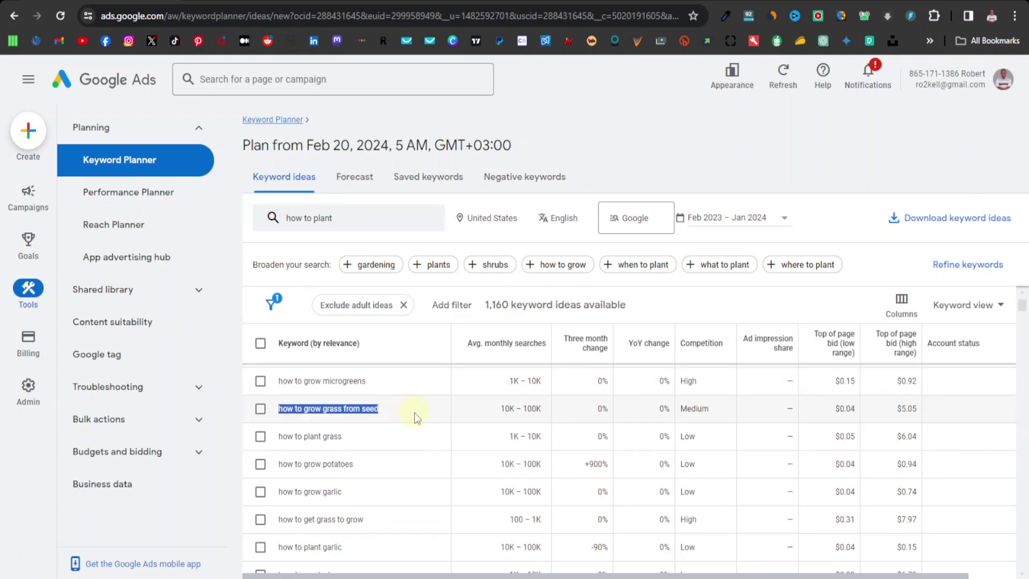
- Review the keyword ideas for "how to plant", examining their average monthly searches and competition levels, and return to the start of the list
scroll(419, 412, "down", 10)
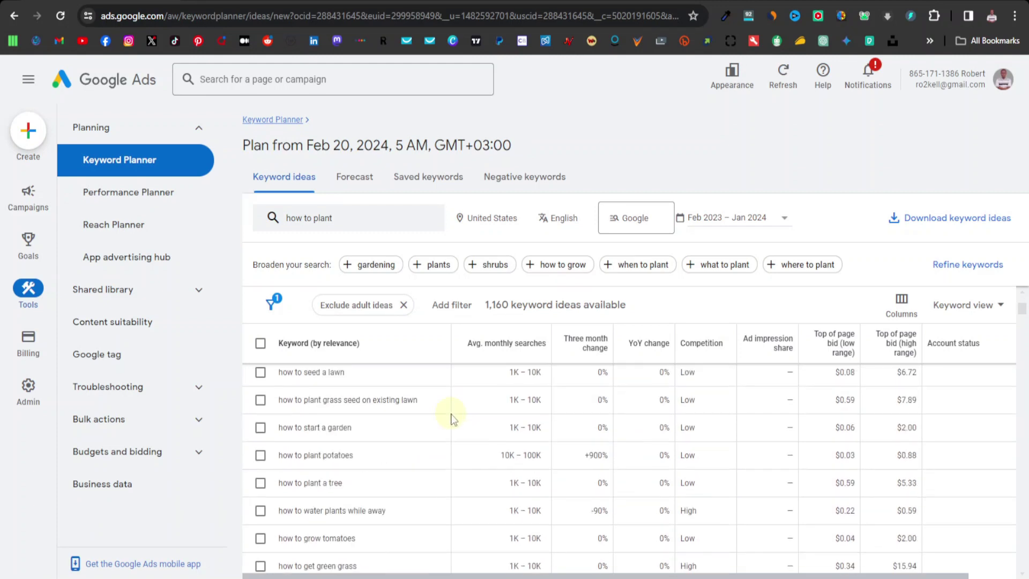
scroll(457, 414, "down", 10)
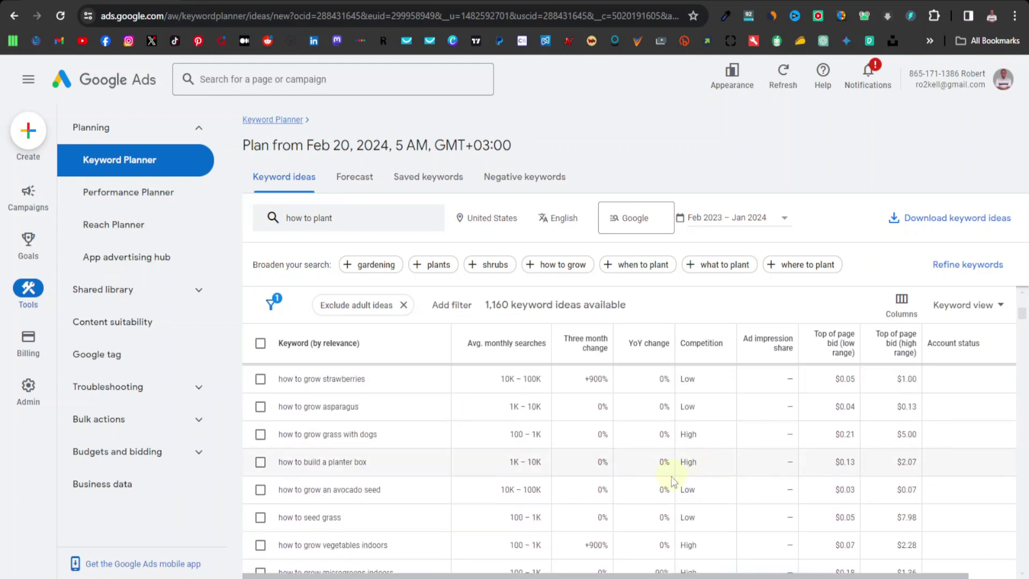
scroll(533, 478, "up", 3)
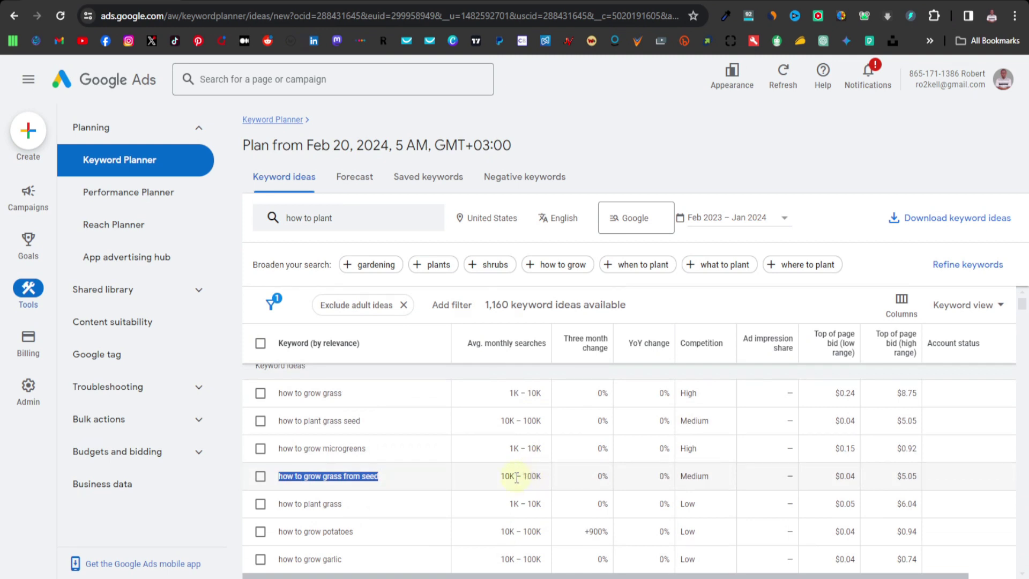
scroll(518, 480, "down", 2)
scroll(517, 481, "down", 5)
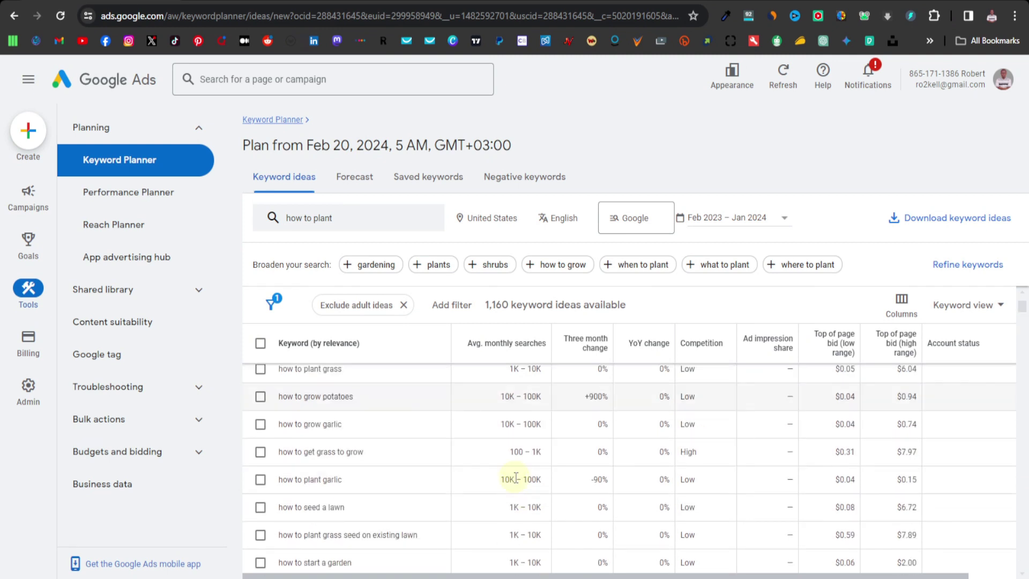
scroll(517, 481, "down", 8)
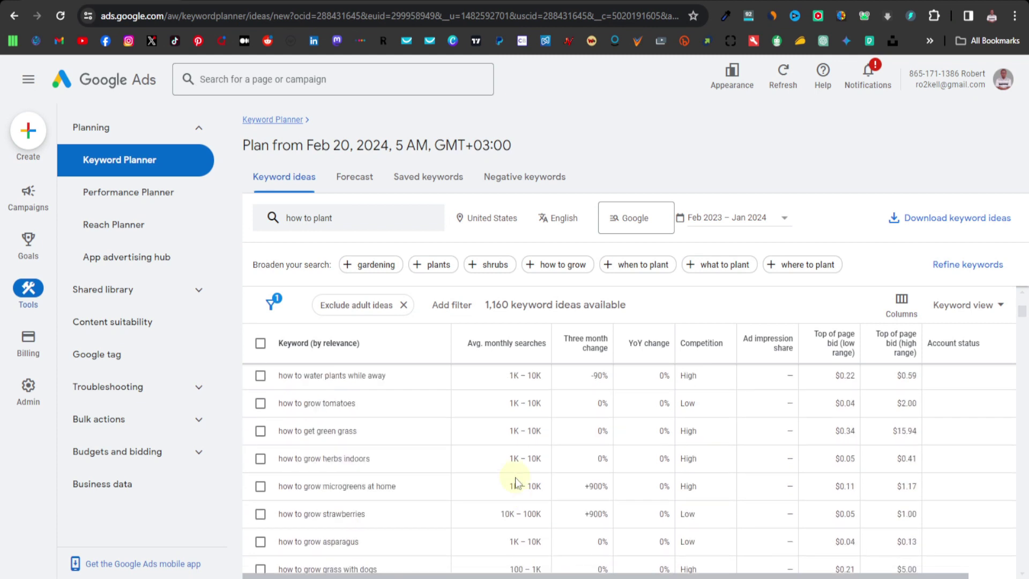
scroll(517, 481, "down", 2)
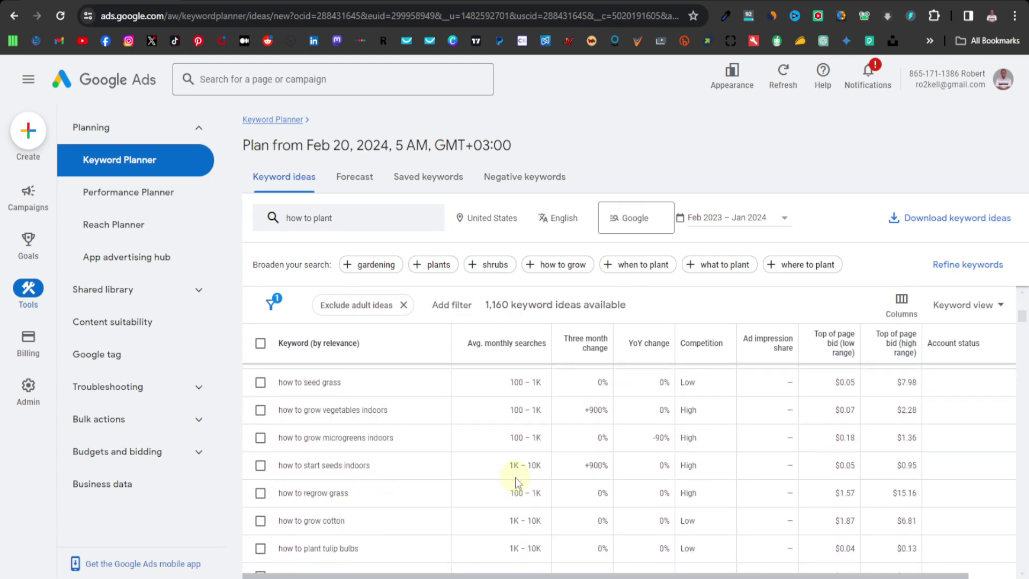
scroll(517, 480, "up", 15)
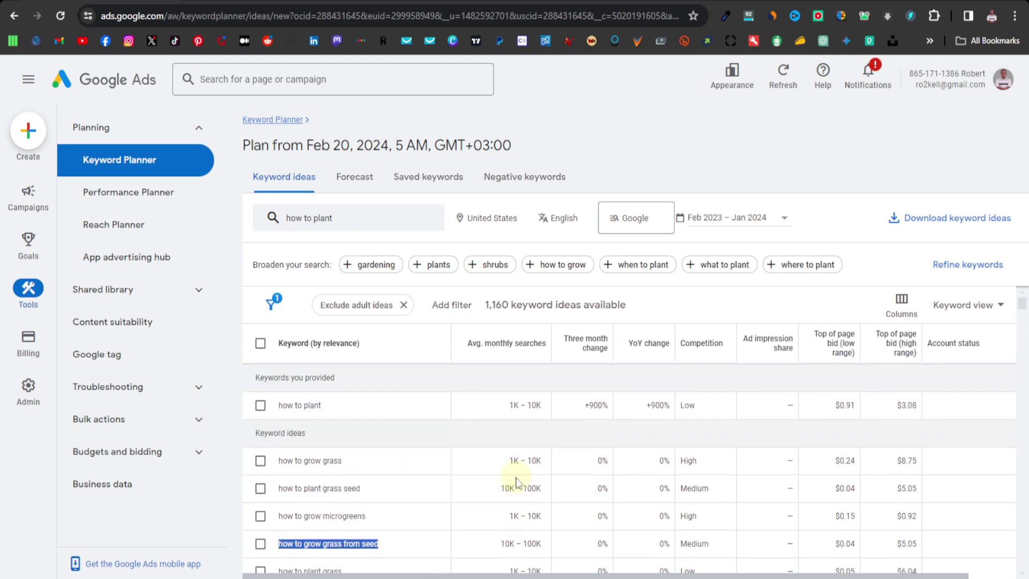